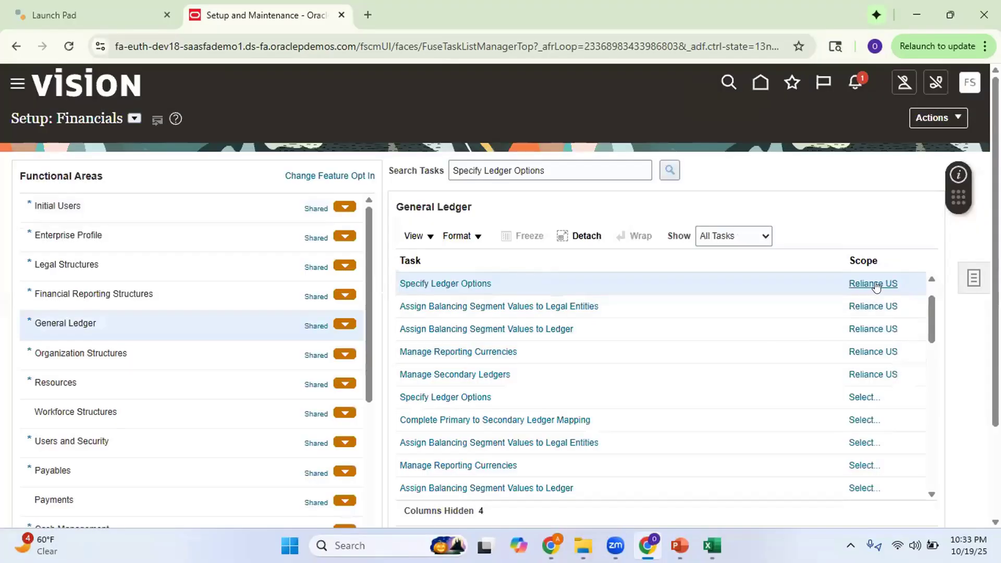
Open the Specify Ledger Options task for the Reliance US ledger and go to its Sequencing section
{"action": "mouse_move", "coordinate": [875, 287]}
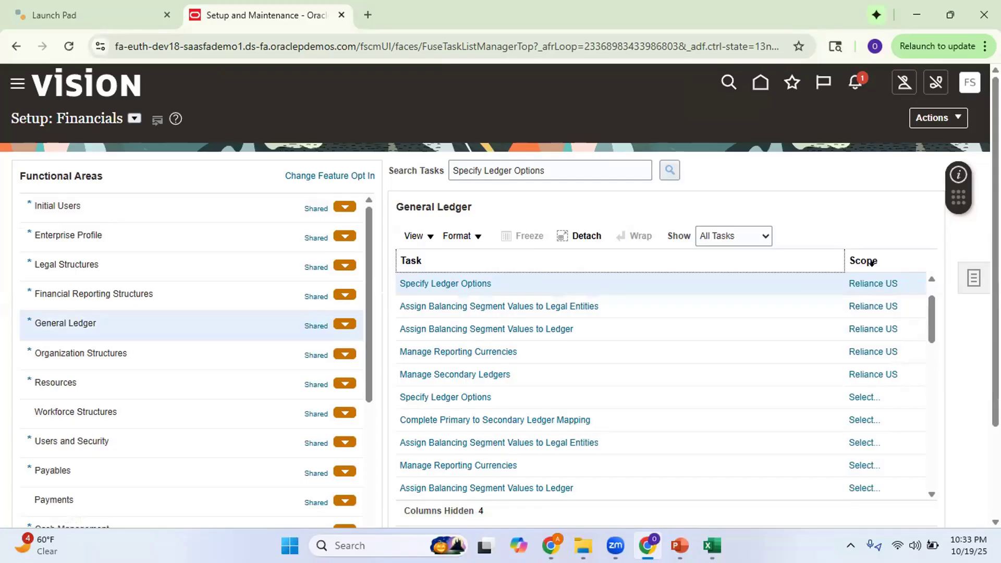
{"action": "left_click", "coordinate": [474, 283]}
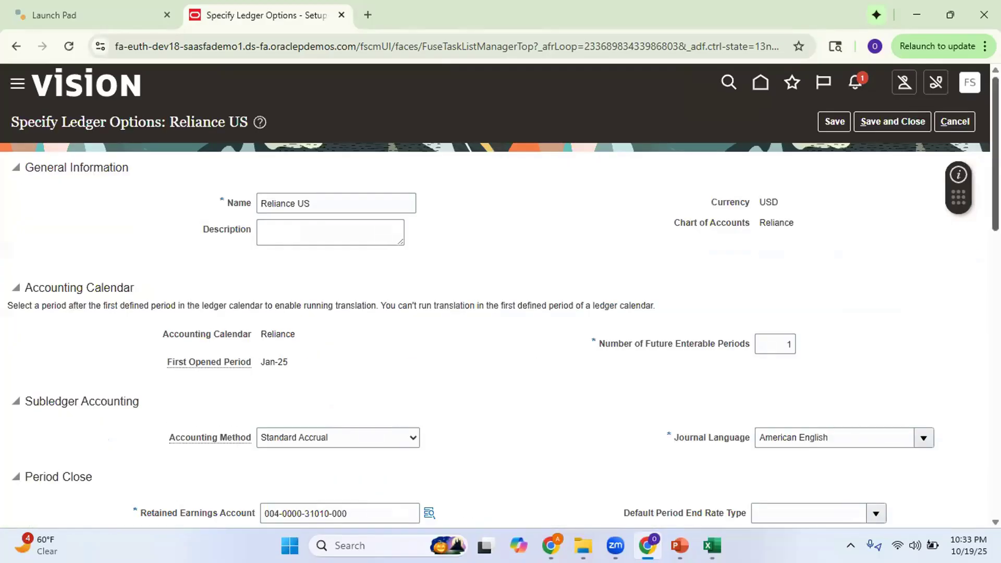
{"action": "scroll", "coordinate": [218, 489], "scroll_direction": "down", "scroll_amount": 15}
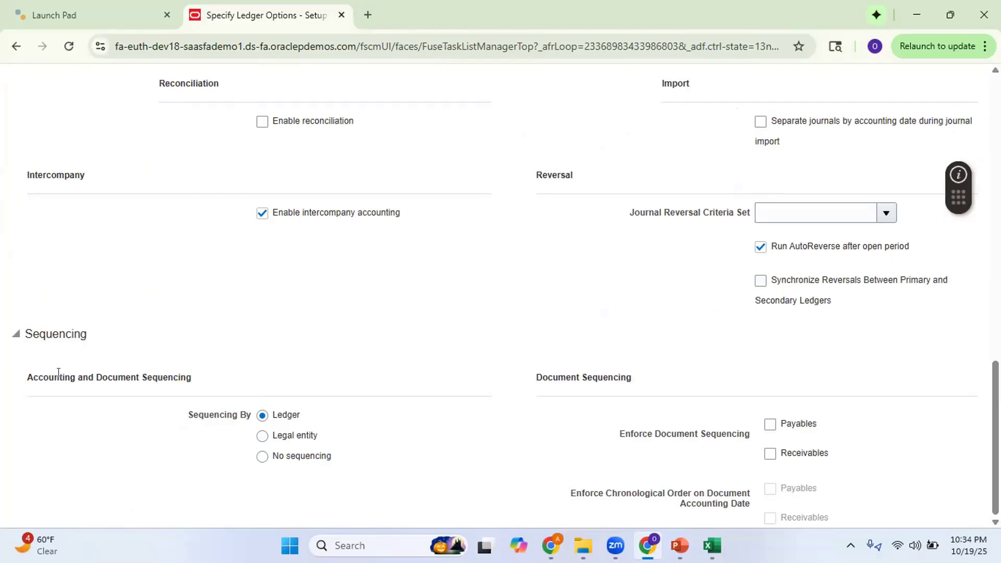
Try the No sequencing, Ledger and Legal entity choices for Sequencing By to compare the document sequencing options they offer
{"action": "left_click", "coordinate": [261, 458]}
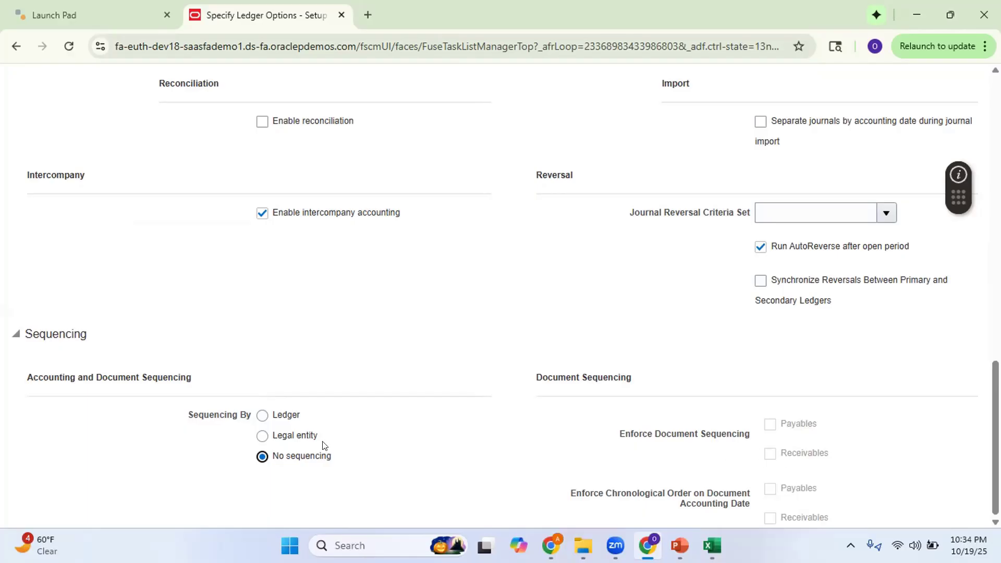
{"action": "left_click", "coordinate": [283, 416]}
{"action": "left_click", "coordinate": [290, 438]}
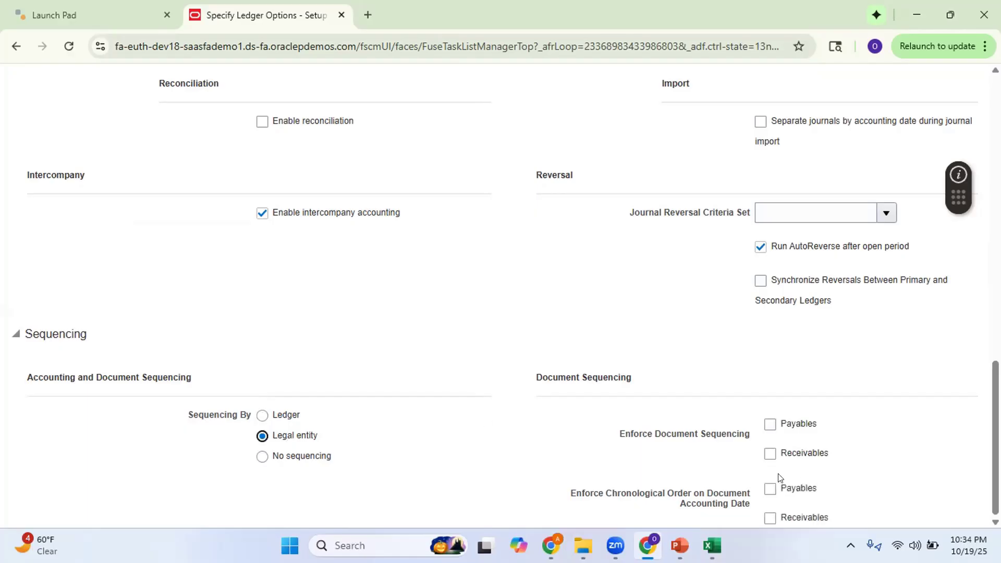
{"action": "left_click", "coordinate": [276, 420]}
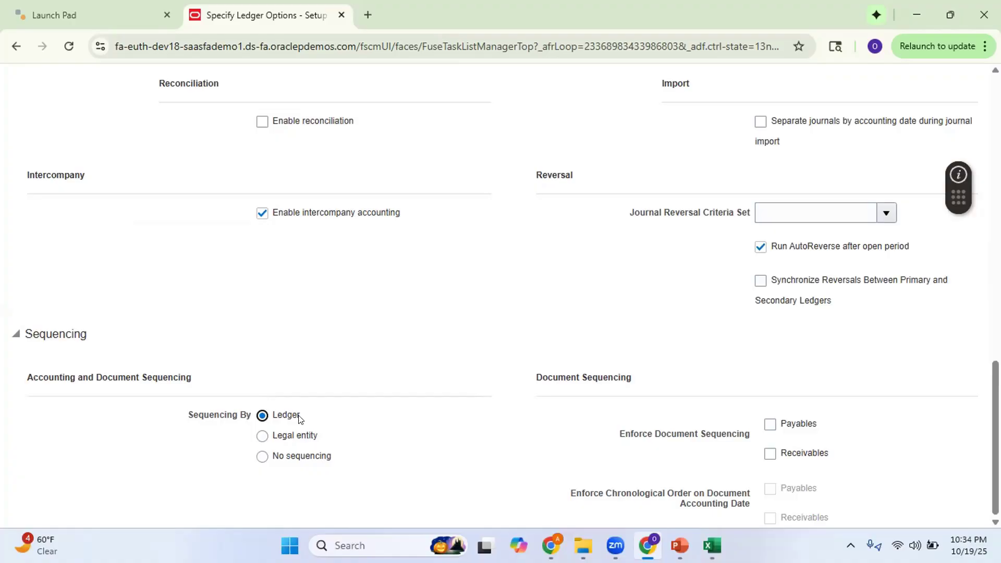
{"action": "left_click", "coordinate": [288, 442]}
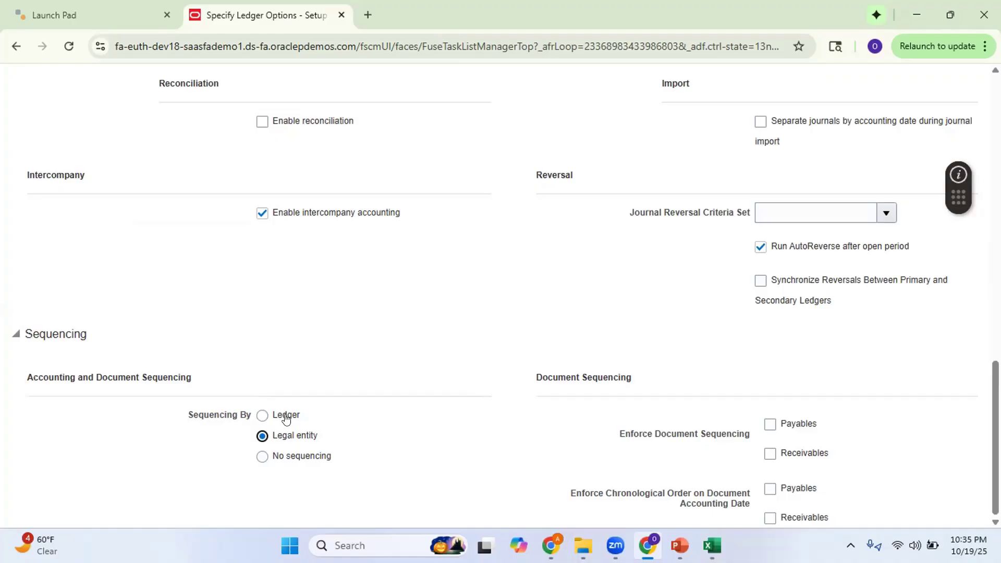
Set Sequencing By to Ledger, then save and close the Reliance US ledger options
{"action": "left_click", "coordinate": [285, 418]}
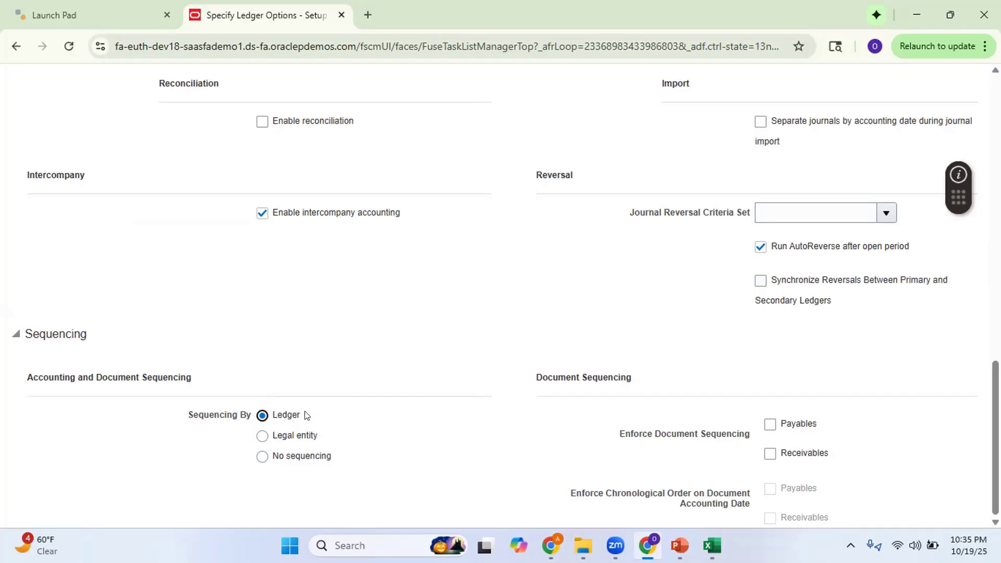
{"action": "left_click_drag", "start_coordinate": [995, 417], "coordinate": [949, 98]}
{"action": "left_click", "coordinate": [831, 121]}
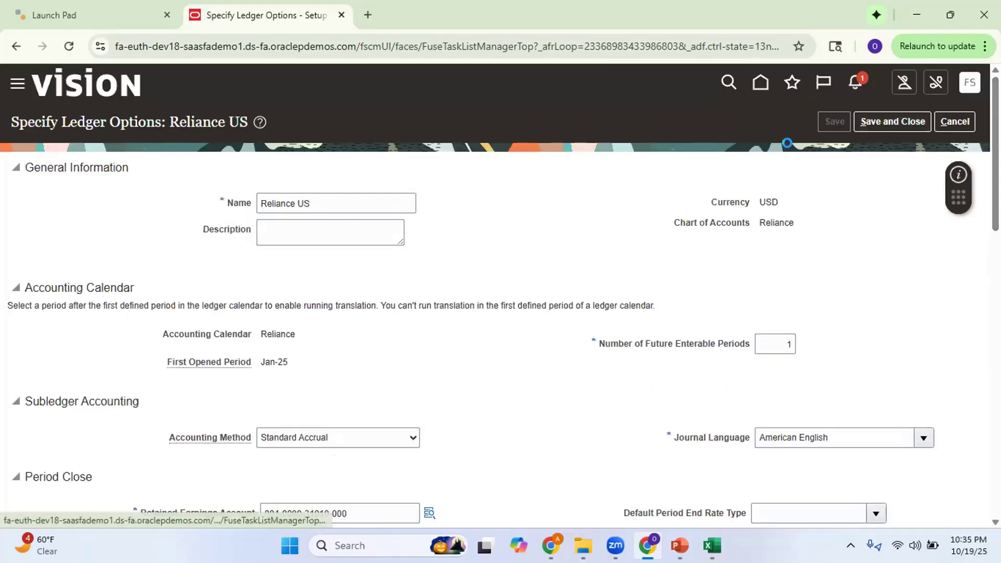
{"action": "left_click", "coordinate": [892, 121]}
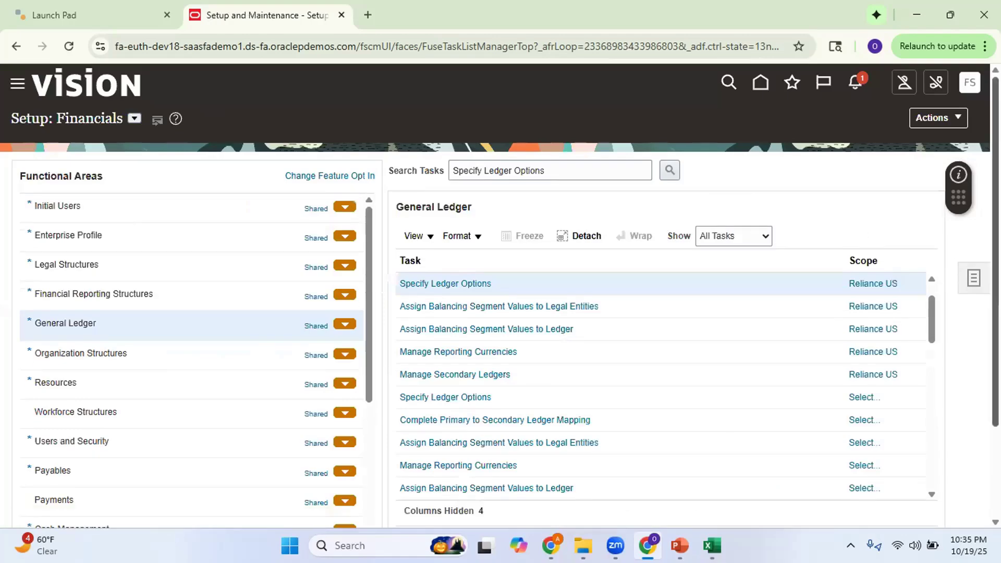
Search the setup tasks for Manage Accounting and Reporting Sequences and open that task
{"action": "triple_click", "coordinate": [603, 176]}
{"action": "type", "text": "Manage%"}
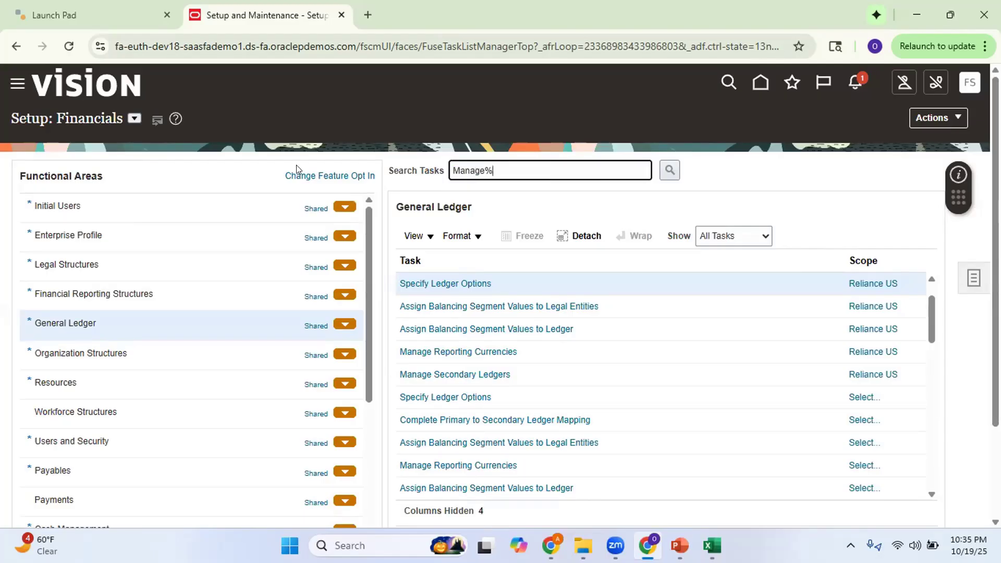
{"action": "key", "text": "BackSpace"}
{"action": "type", "text": "Accounting and Re"}
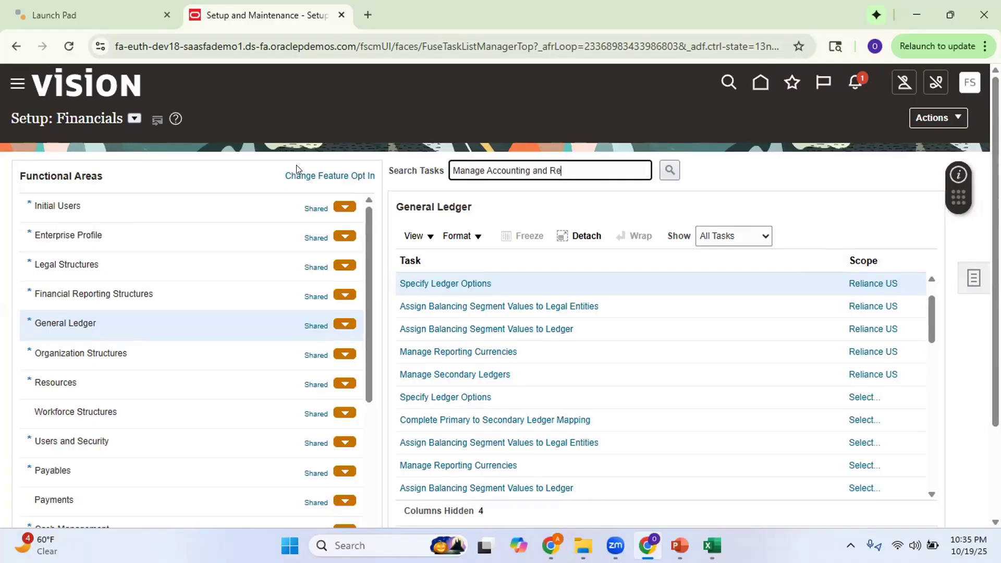
{"action": "type", "text": "porting Sequences"}
{"action": "left_click", "coordinate": [663, 169]}
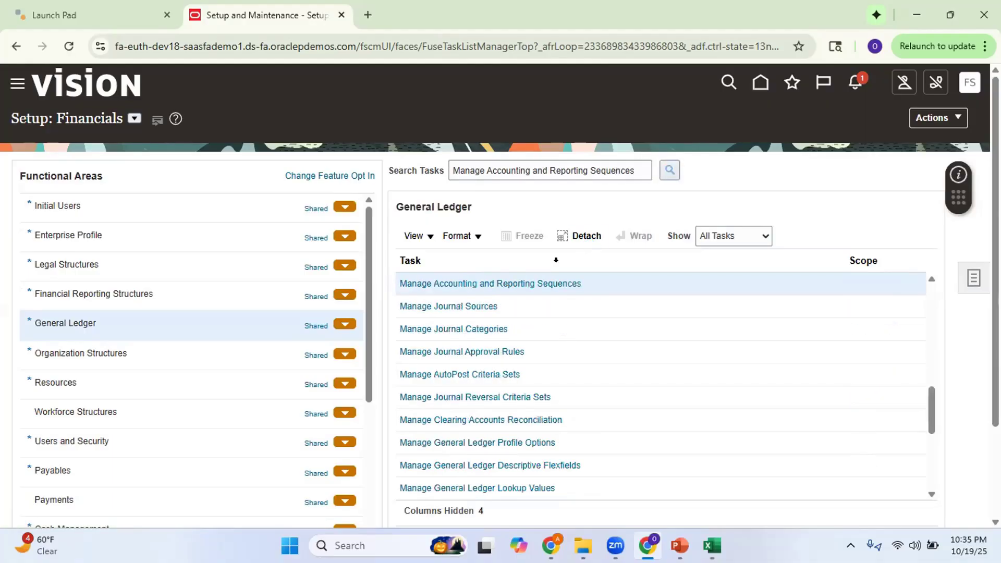
{"action": "left_click", "coordinate": [502, 282]}
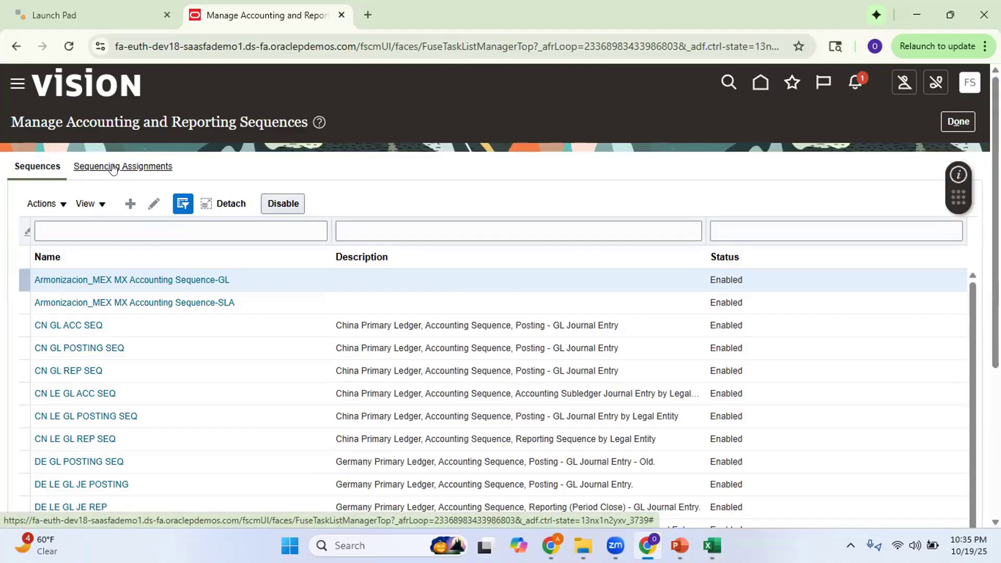
Create a new sequence named Reliance US GL Posting and use the same text as its description
{"action": "left_click", "coordinate": [130, 203]}
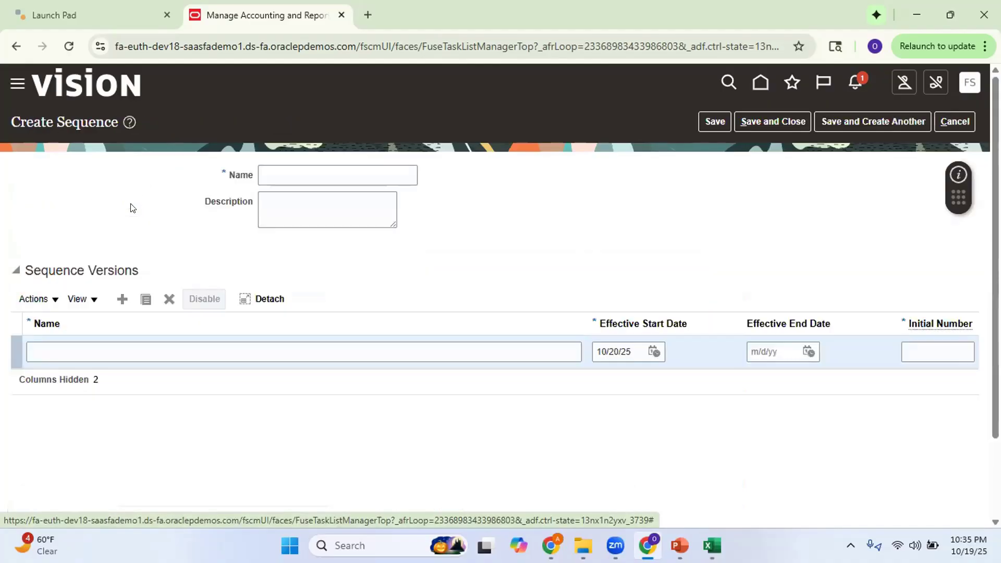
{"action": "left_click", "coordinate": [347, 176]}
{"action": "type", "text": "Re"}
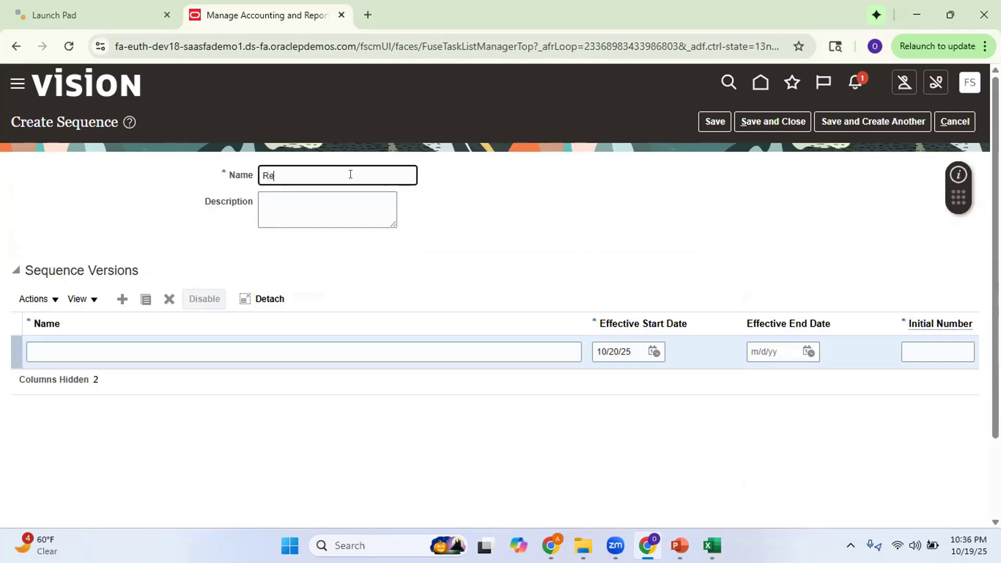
{"action": "type", "text": "liance US GL Posting"}
{"action": "left_click_drag", "start_coordinate": [369, 171], "coordinate": [205, 165]}
{"action": "key", "text": "ctrl+c"}
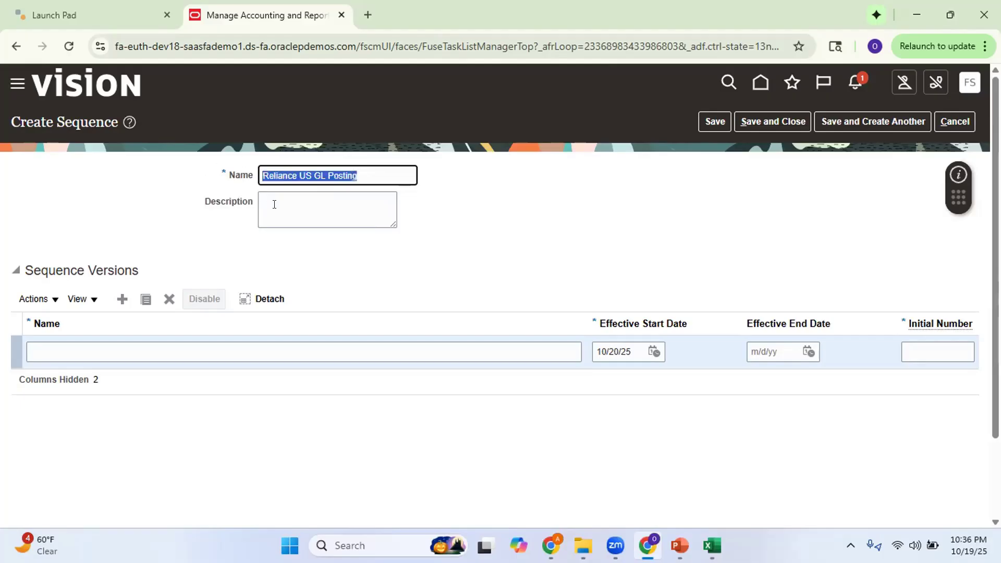
{"action": "left_click", "coordinate": [310, 204]}
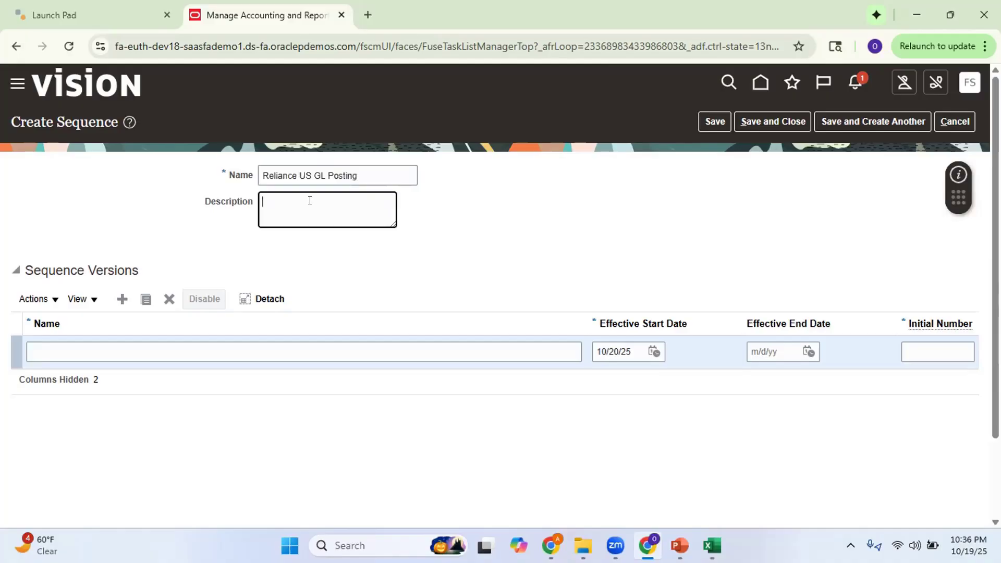
{"action": "key", "text": "ctrl+v"}
Define the sequence version FY2025 with effective start date 10/1/25 and initial number 10000
{"action": "left_click", "coordinate": [115, 347]}
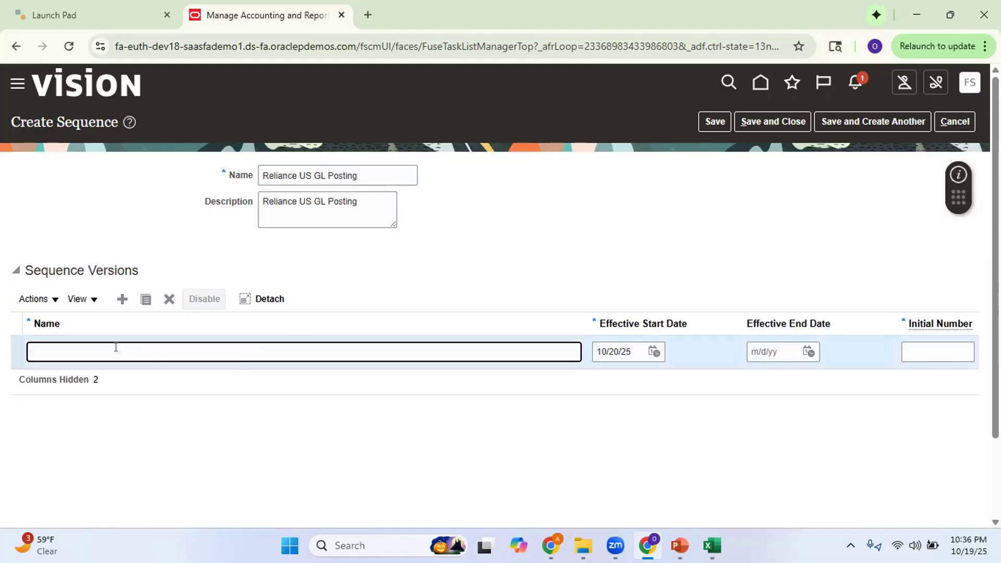
{"action": "type", "text": "FY2025"}
{"action": "left_click", "coordinate": [522, 270]}
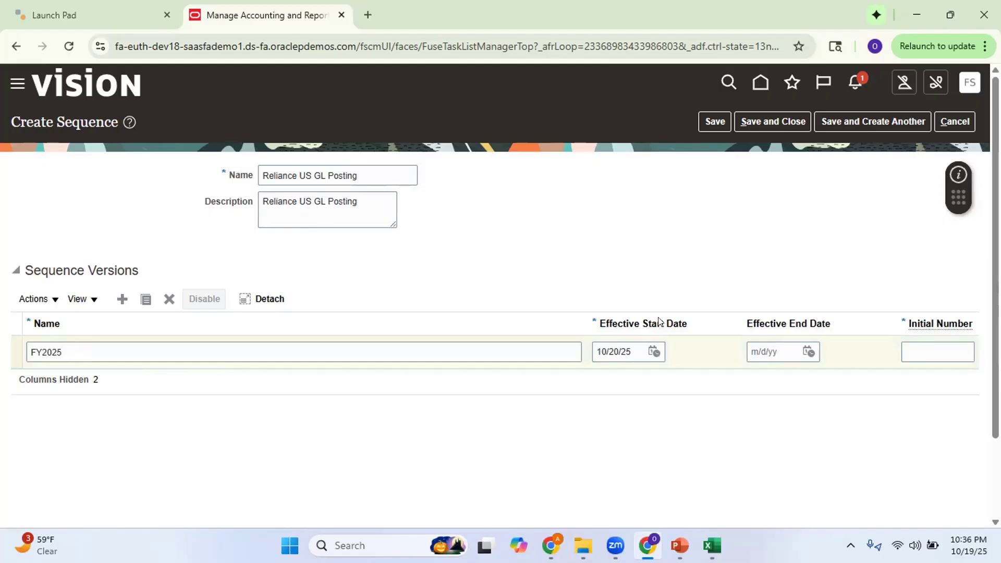
{"action": "left_click", "coordinate": [650, 346]}
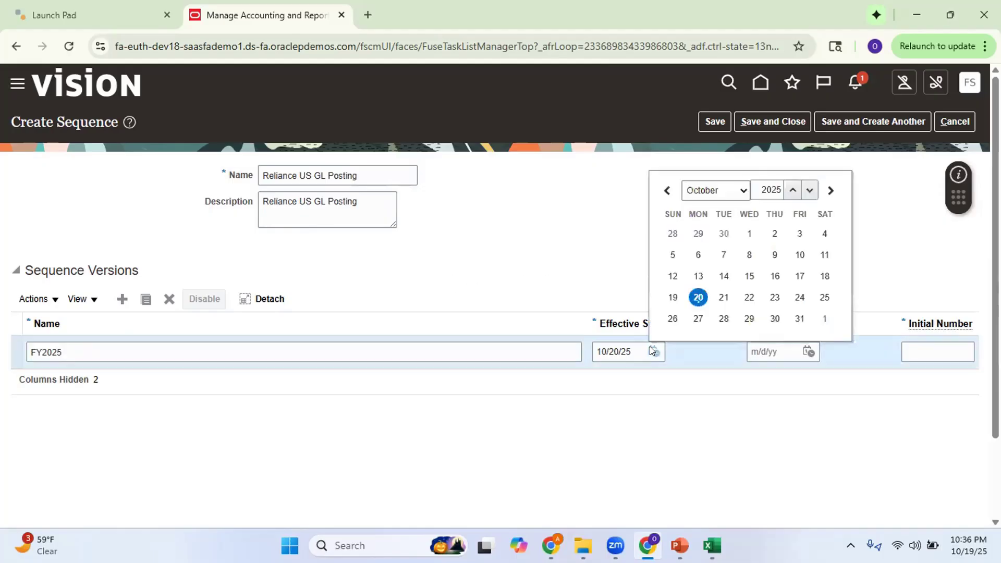
{"action": "left_click", "coordinate": [751, 234]}
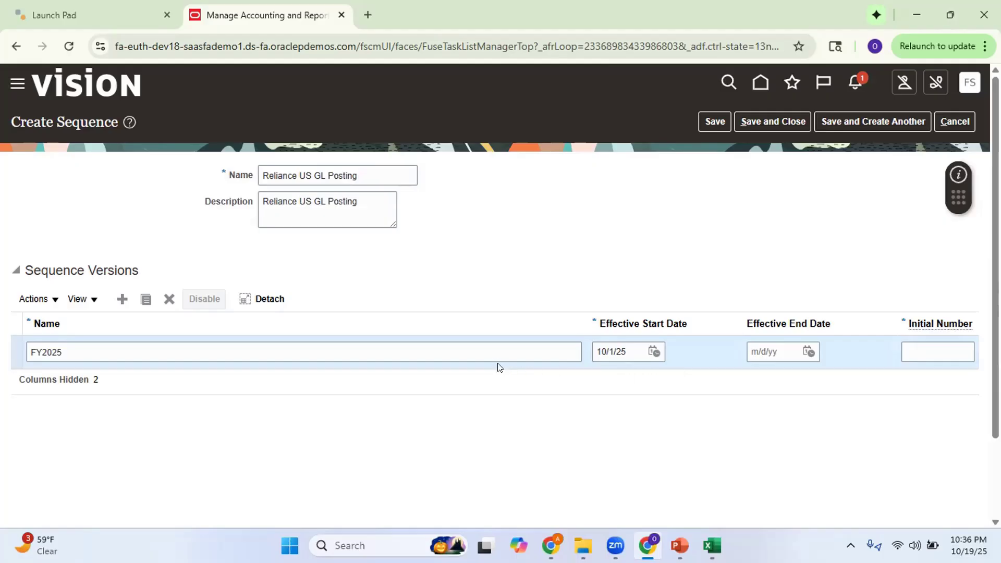
{"action": "left_click", "coordinate": [920, 351]}
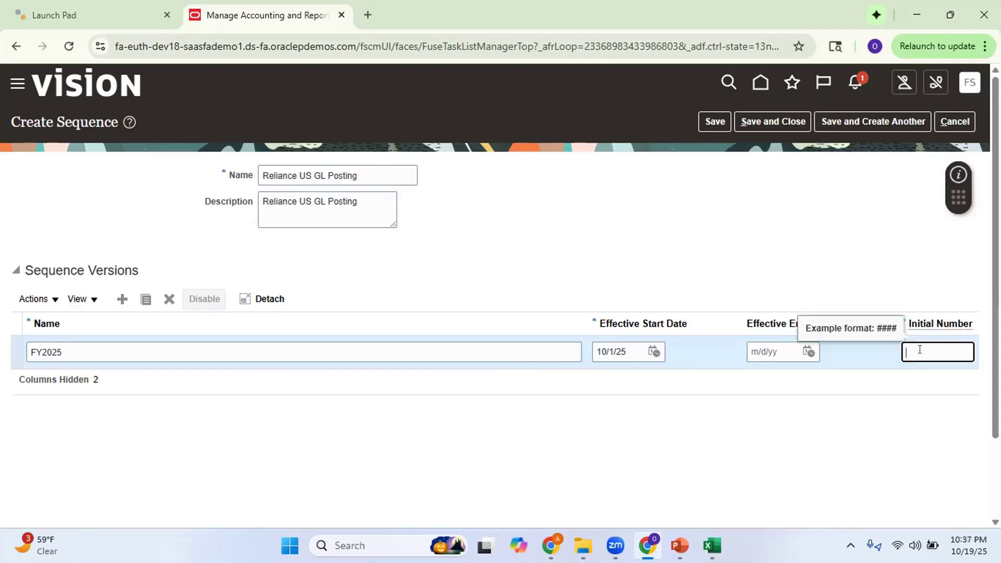
{"action": "type", "text": "10000"}
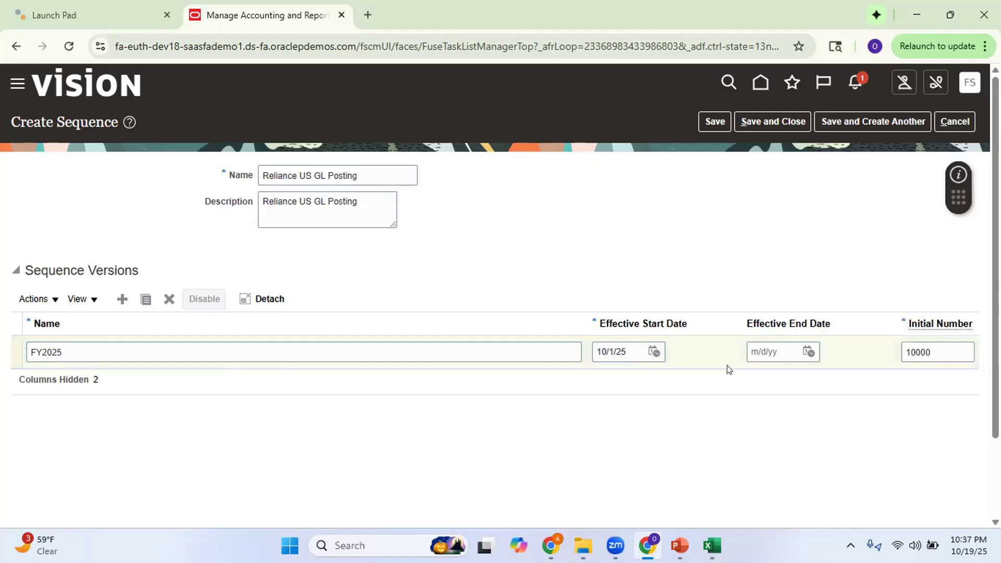
Switch to Notepad and write the note "GL Posting - FY2025 -- 10000" in a blank document
{"action": "key", "text": "super+r"}
{"action": "type", "text": "notepad"}
{"action": "key", "text": "Return"}
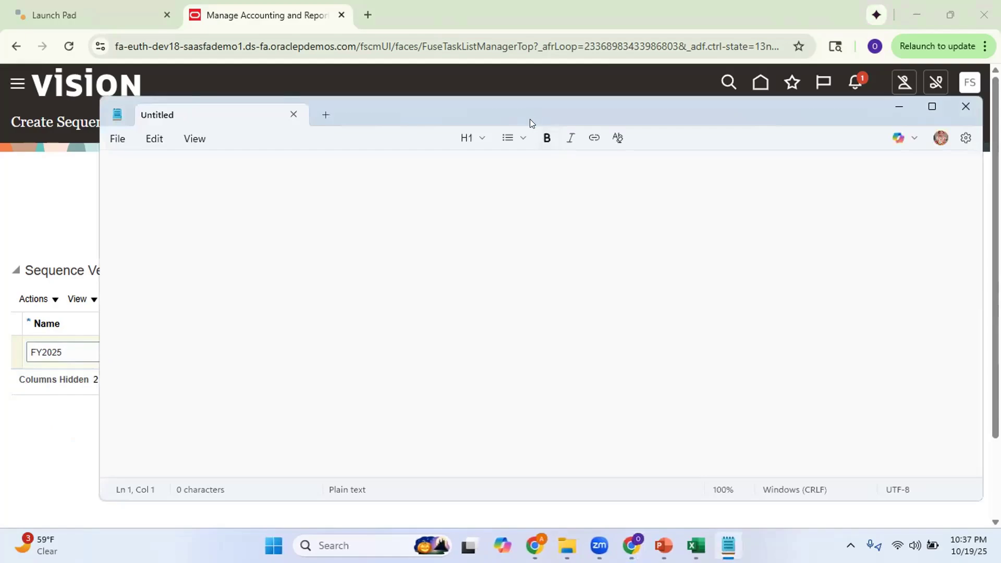
{"action": "left_click_drag", "start_coordinate": [530, 118], "coordinate": [565, 271]}
{"action": "type", "text": "GL Posting - F"}
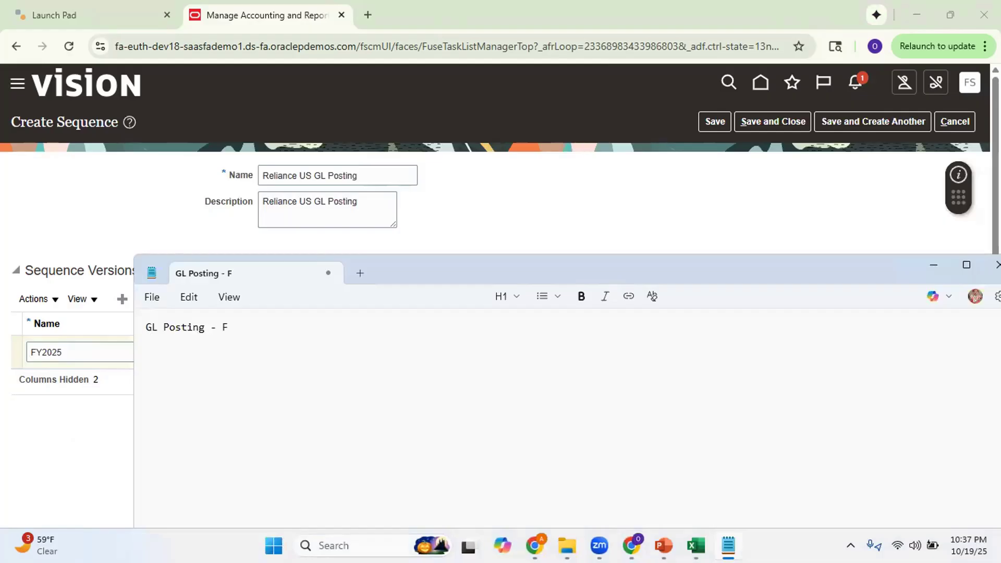
{"action": "type", "text": "Y2025 -- 1"}
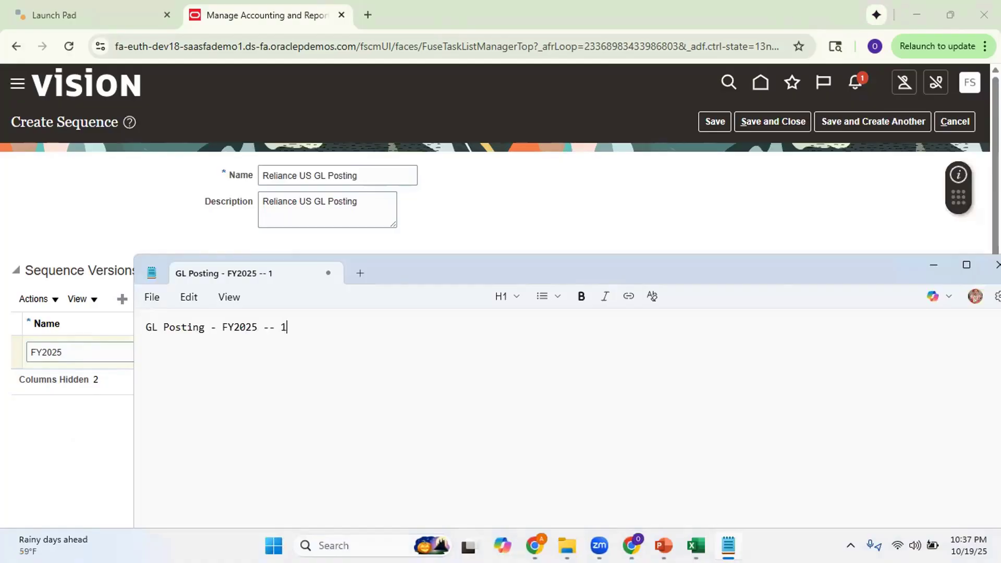
{"action": "type", "text": "0000"}
Return to Oracle in the browser, then save and close the Reliance US GL Posting sequence
{"action": "left_click", "coordinate": [933, 265]}
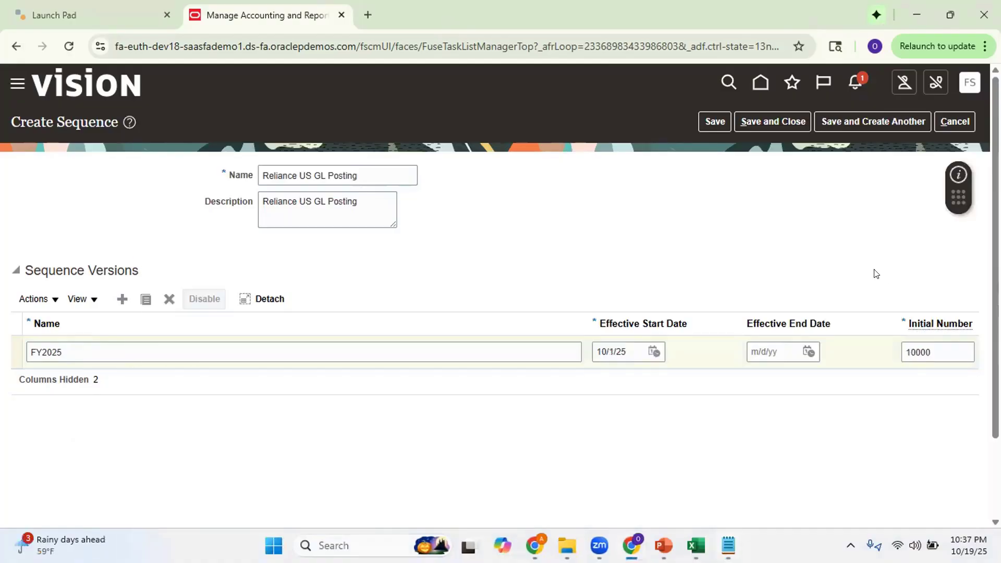
{"action": "left_click", "coordinate": [706, 122]}
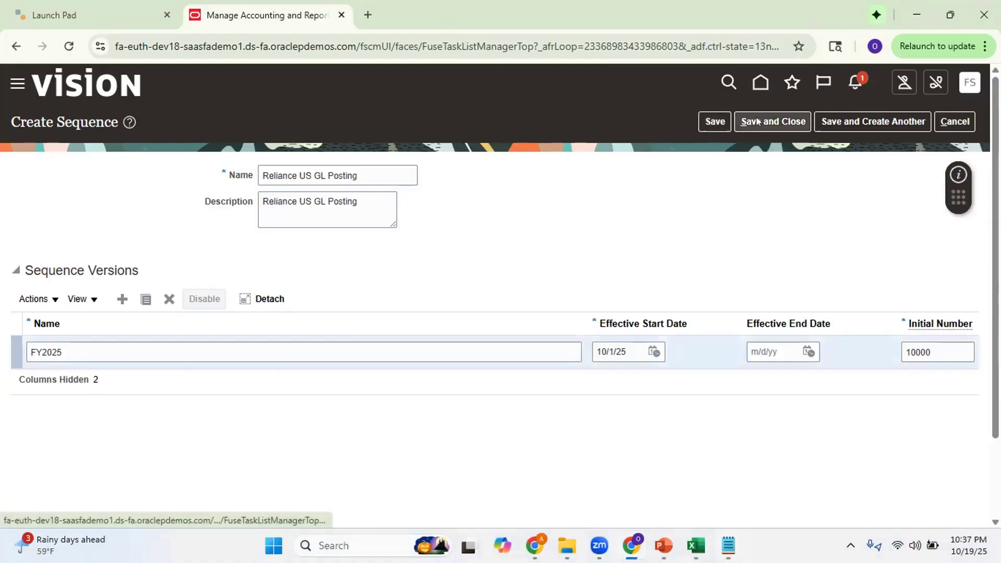
{"action": "left_click", "coordinate": [764, 117]}
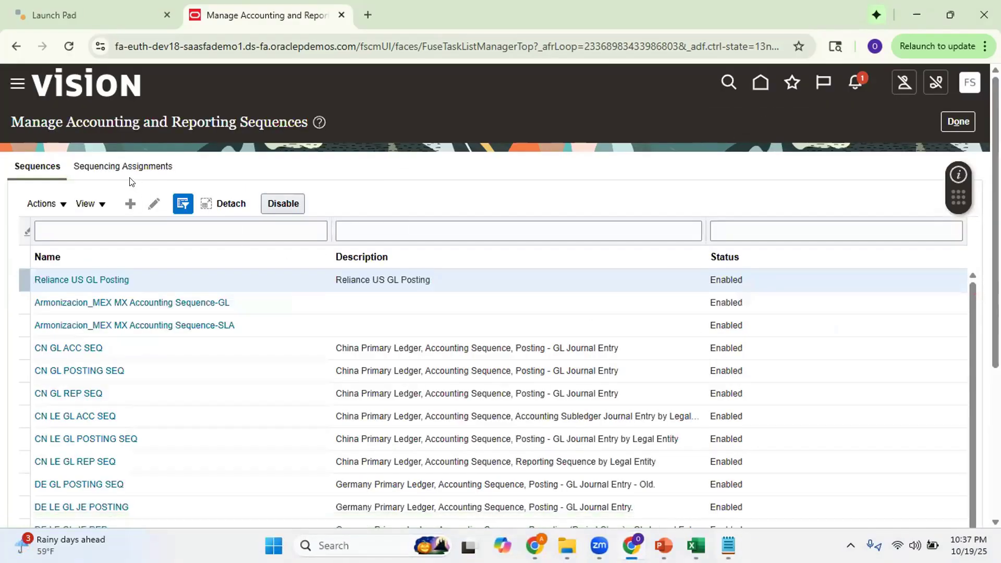
Start a new sequencing assignment and choose Reliance US as its ledger
{"action": "left_click", "coordinate": [120, 166]}
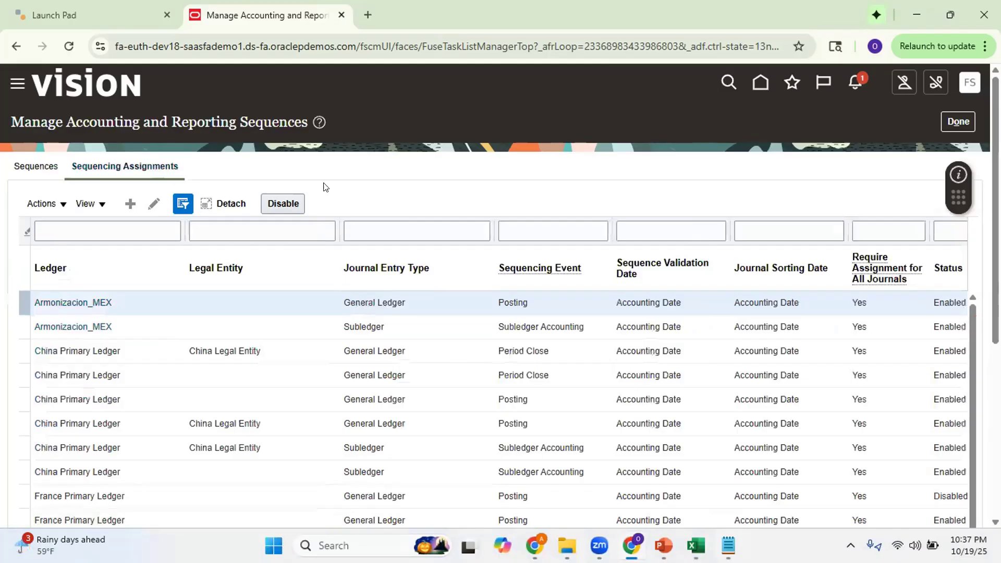
{"action": "left_click", "coordinate": [129, 204]}
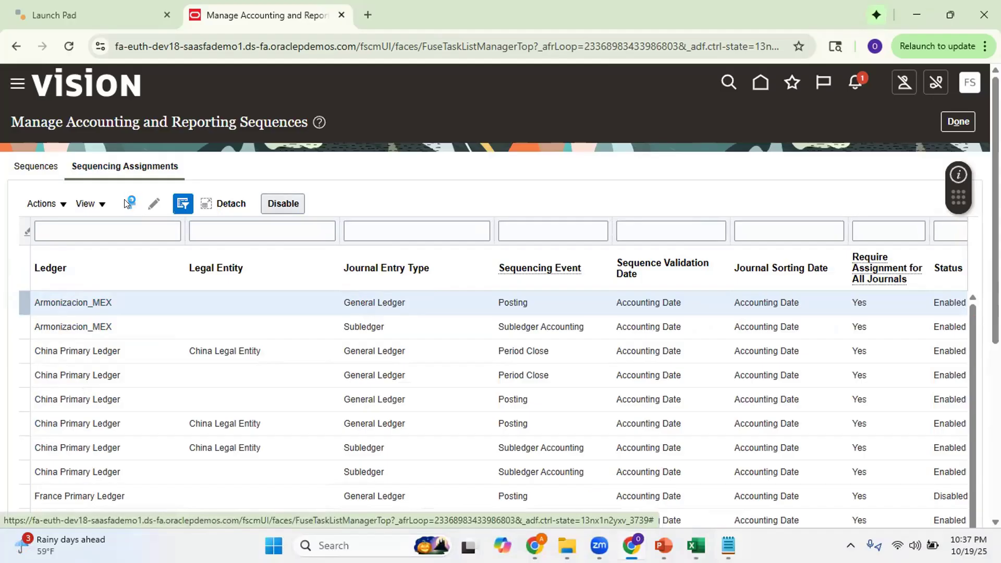
{"action": "left_click", "coordinate": [350, 173]}
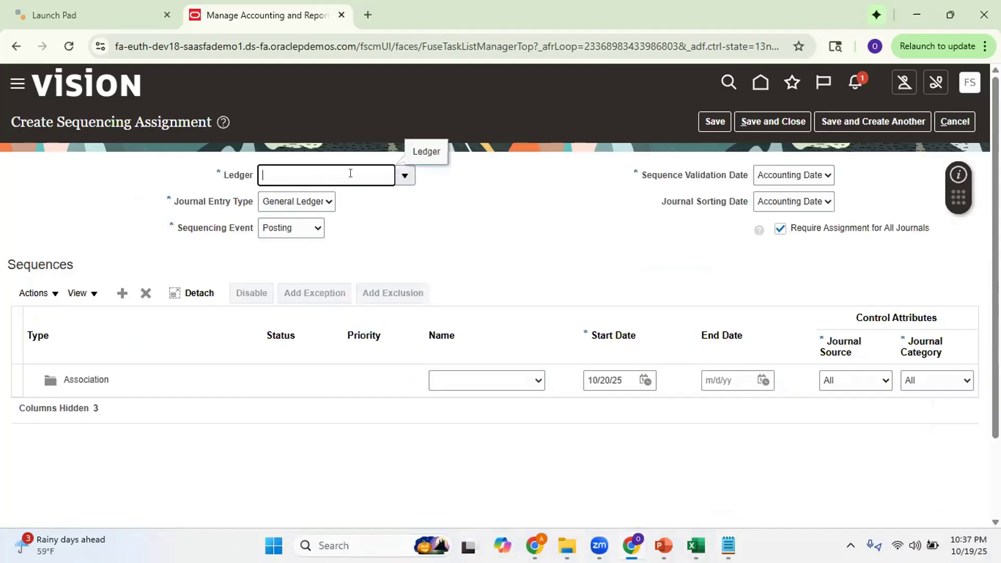
{"action": "type", "text": "rel"}
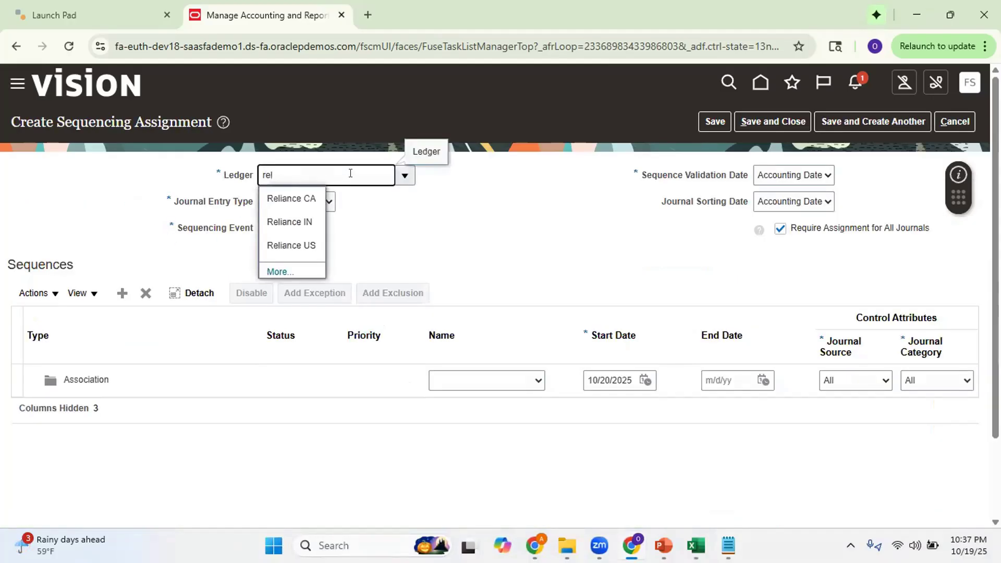
{"action": "left_click", "coordinate": [300, 245]}
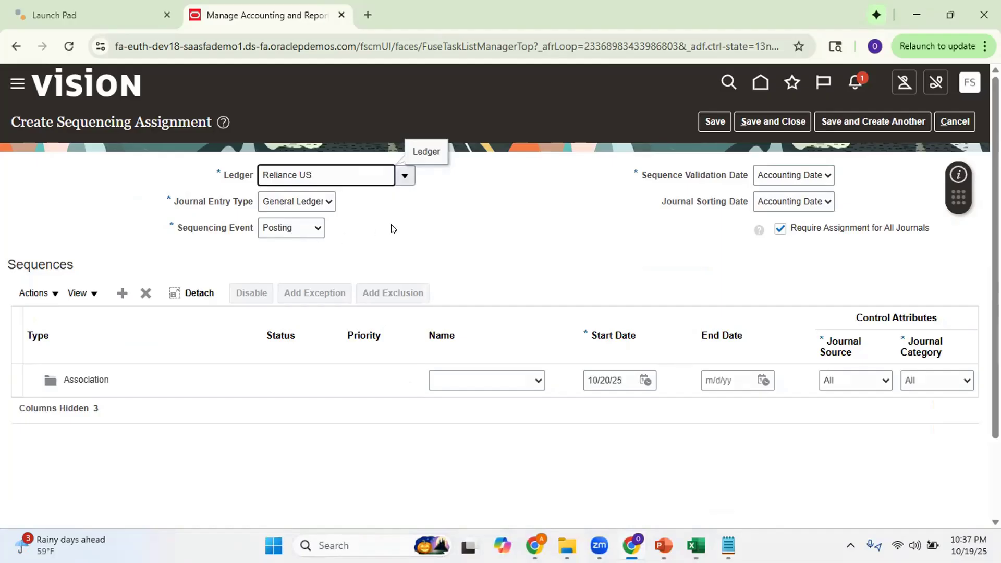
Choose General Ledger as the journal entry type for the sequencing assignment
{"action": "left_click", "coordinate": [307, 204]}
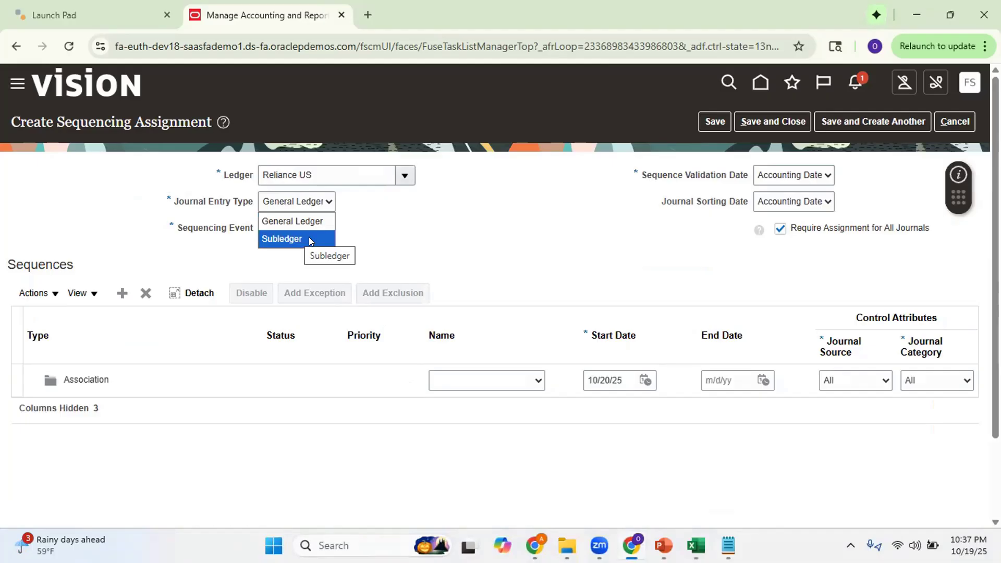
{"action": "left_click", "coordinate": [411, 240]}
{"action": "left_click", "coordinate": [322, 205]}
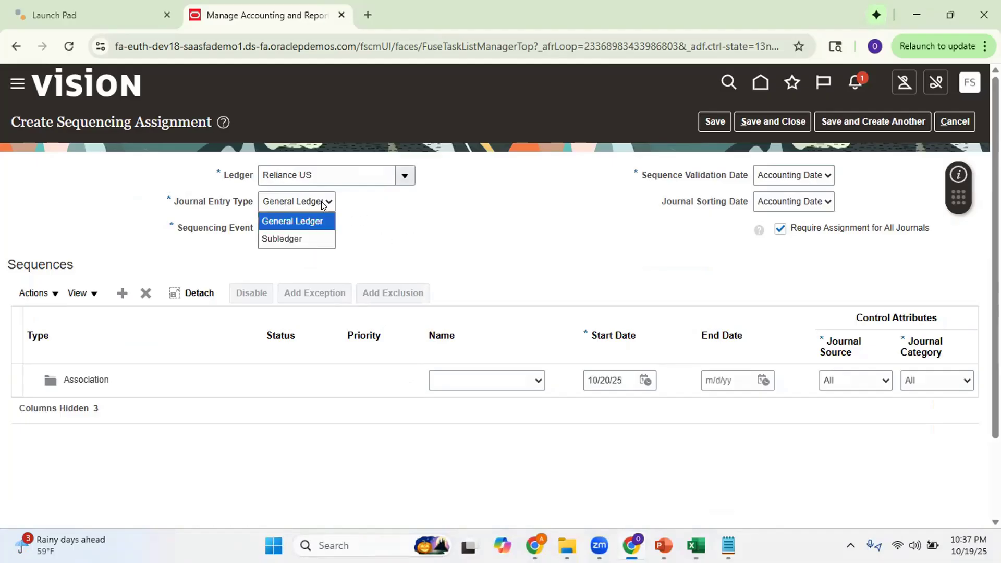
{"action": "left_click", "coordinate": [317, 219]}
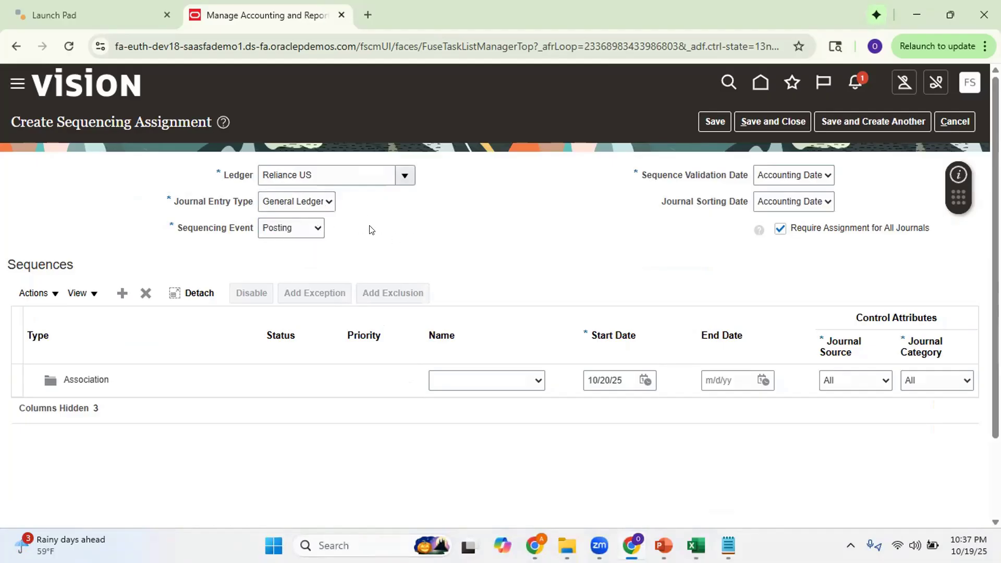
Examine the available options for the sequencing event, sequence validation date and journal sorting date
{"action": "left_click", "coordinate": [313, 232]}
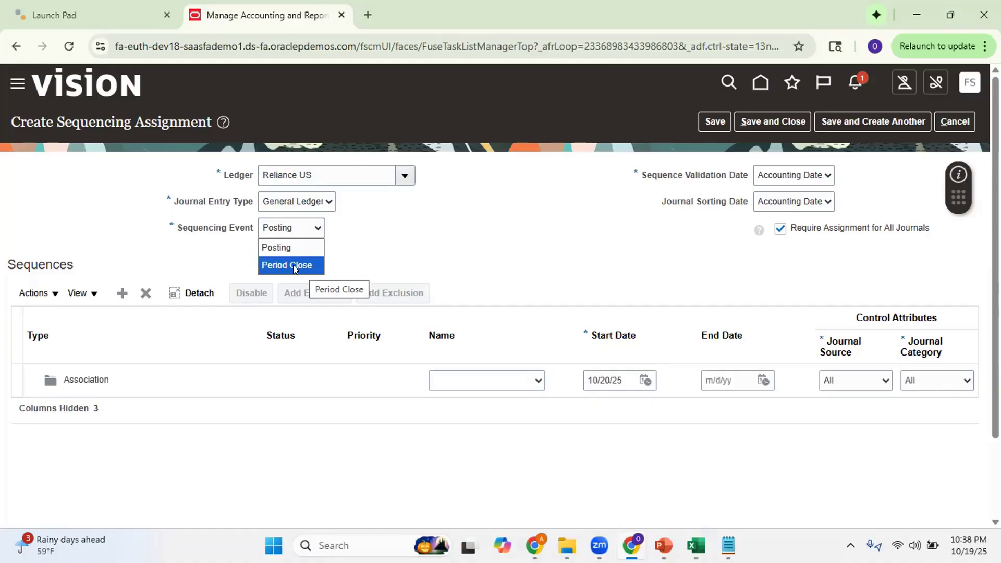
{"action": "left_click", "coordinate": [402, 231]}
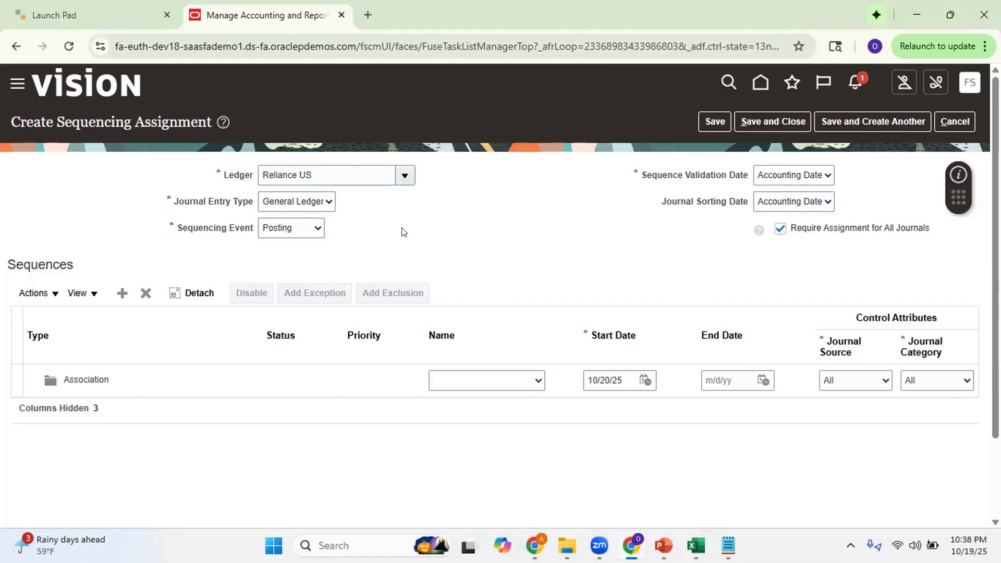
{"action": "left_click", "coordinate": [302, 230]}
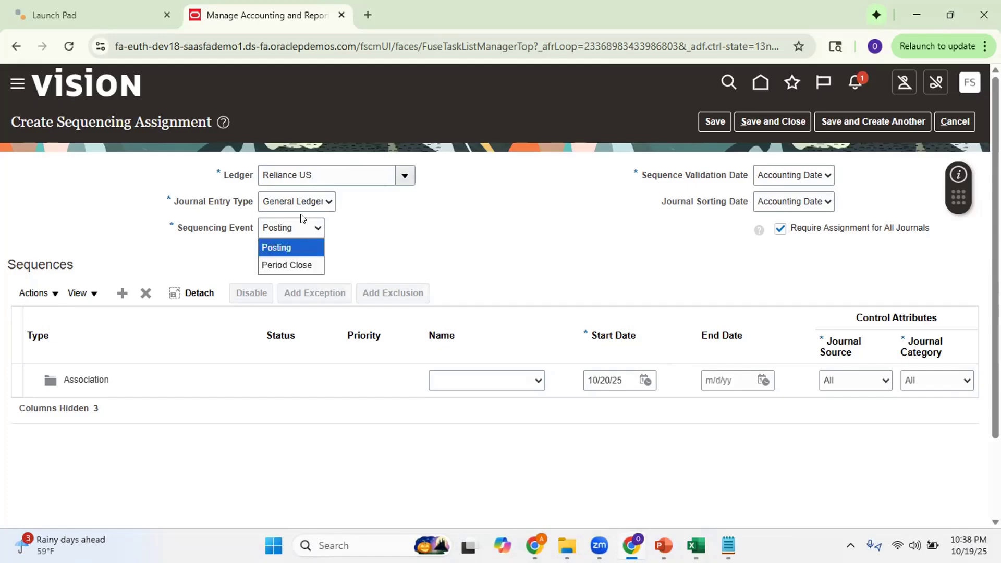
{"action": "left_click", "coordinate": [393, 226]}
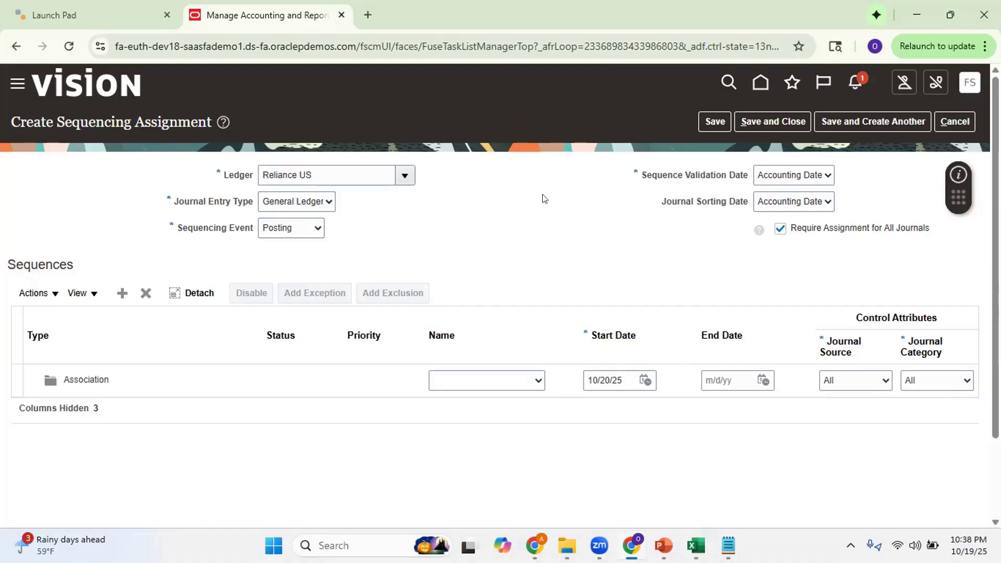
{"action": "left_click", "coordinate": [808, 174]}
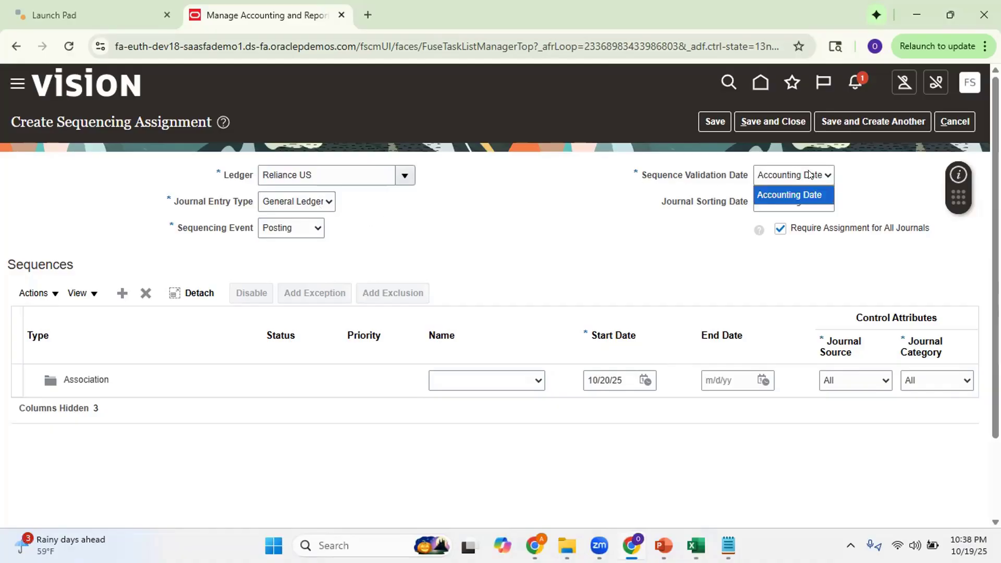
{"action": "left_click", "coordinate": [809, 174]}
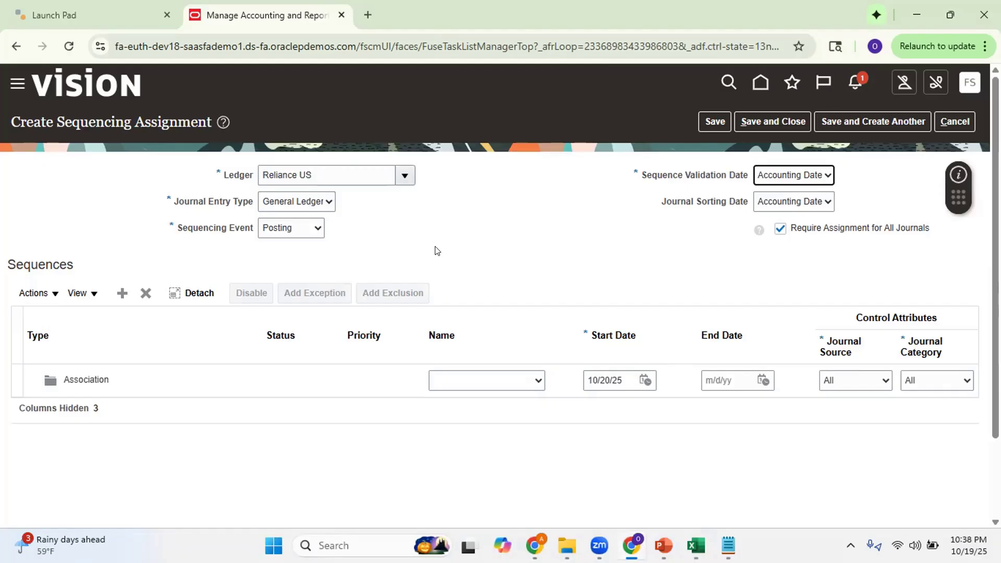
{"action": "left_click", "coordinate": [754, 204]}
{"action": "left_click", "coordinate": [599, 239]}
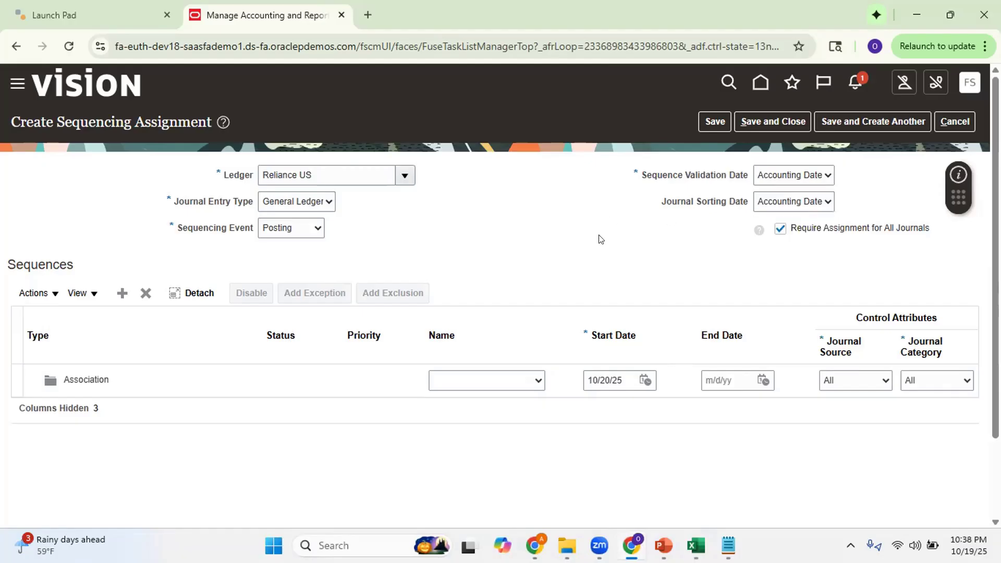
Assign the Reliance US GL Posting sequence to the association row with start date 10/1/25
{"action": "left_click", "coordinate": [493, 384]}
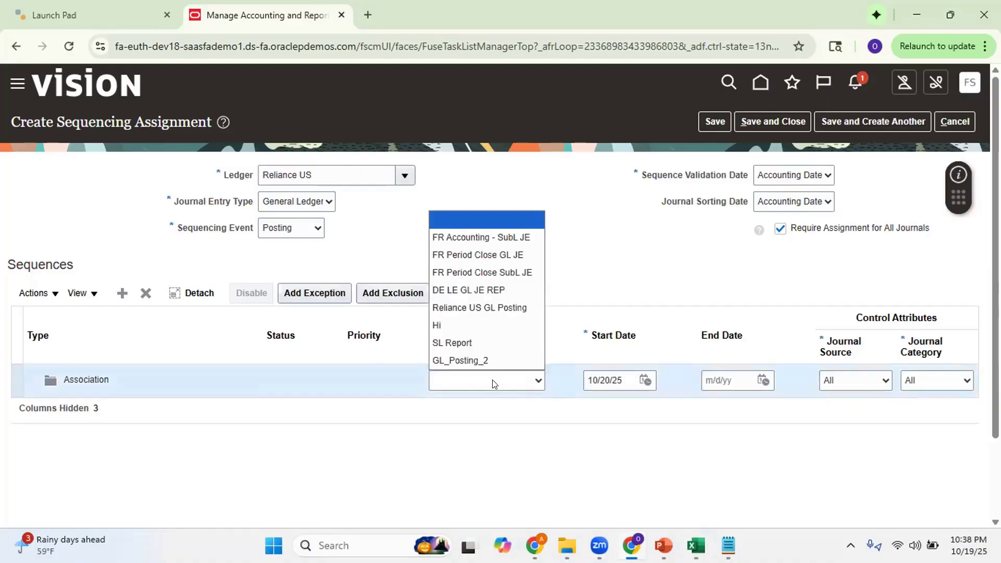
{"action": "left_click", "coordinate": [499, 306]}
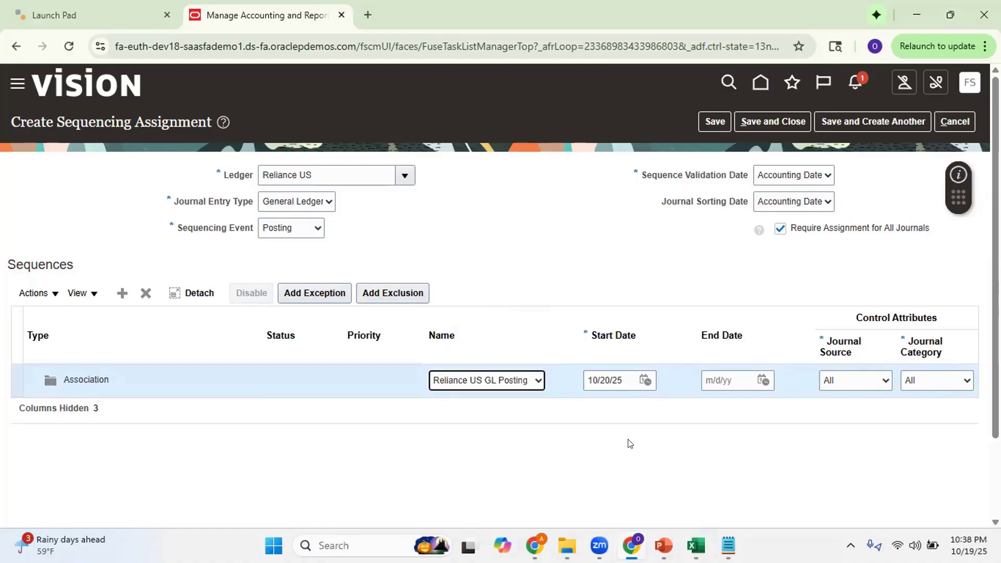
{"action": "left_click", "coordinate": [645, 381]}
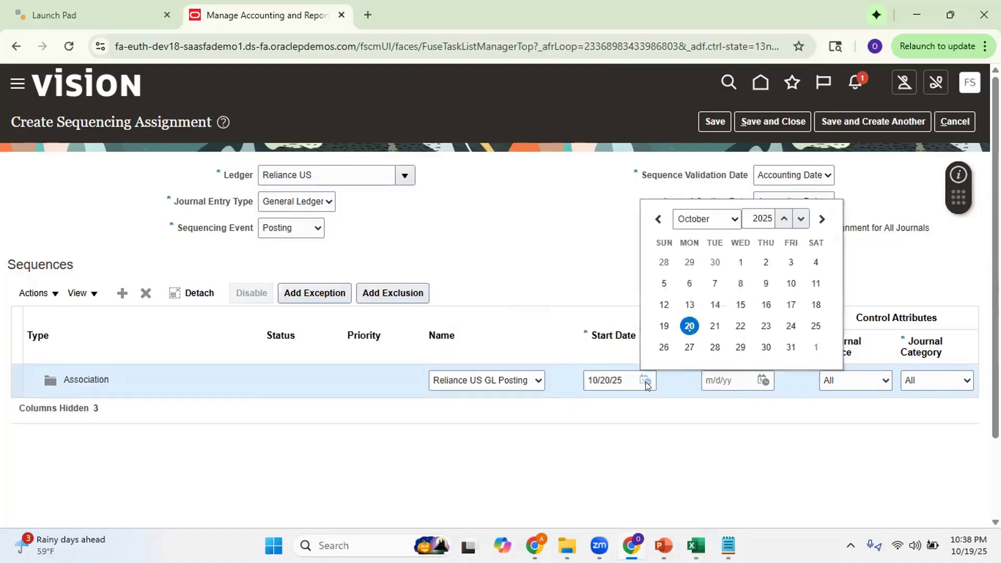
{"action": "left_click", "coordinate": [740, 262]}
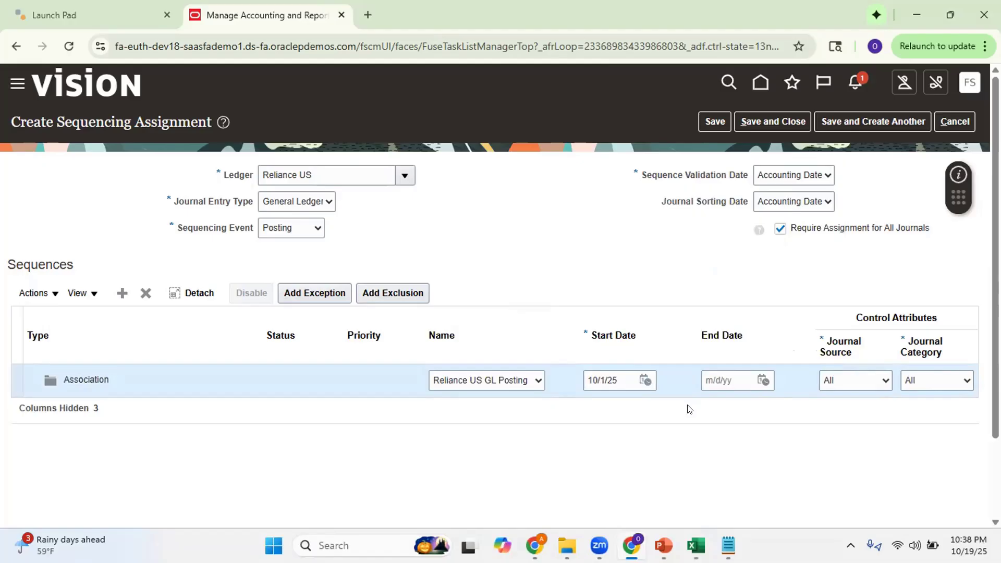
Review the journal source and sequence name choices for the association, and save the sequencing assignment
{"action": "left_click", "coordinate": [867, 384]}
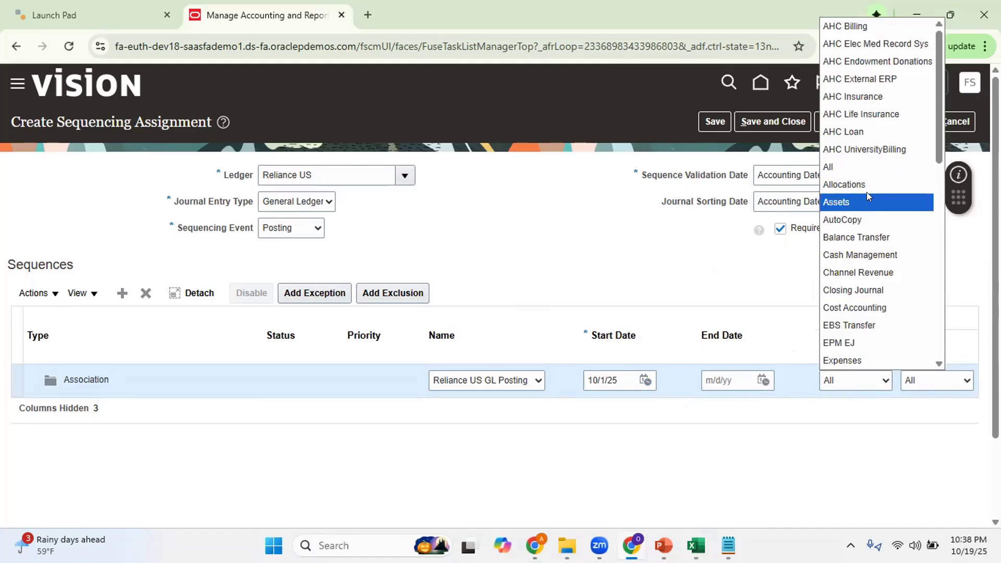
{"action": "left_click", "coordinate": [816, 432]}
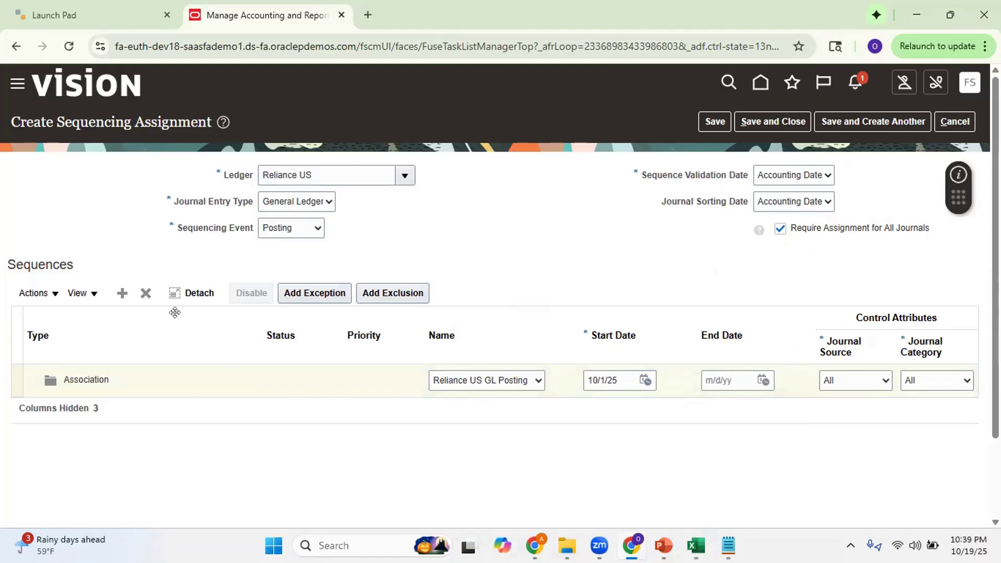
{"action": "left_click", "coordinate": [523, 393]}
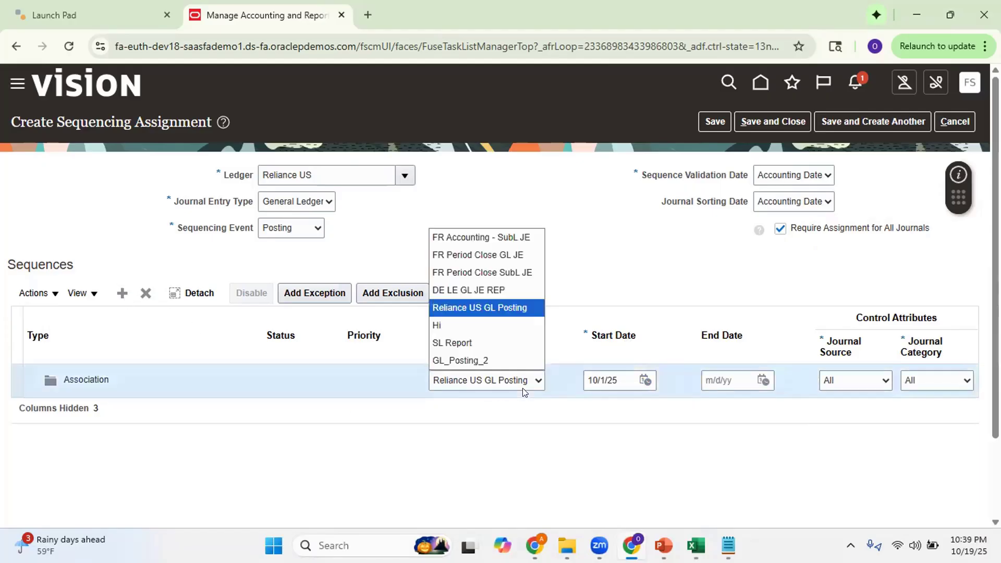
{"action": "left_click", "coordinate": [684, 281]}
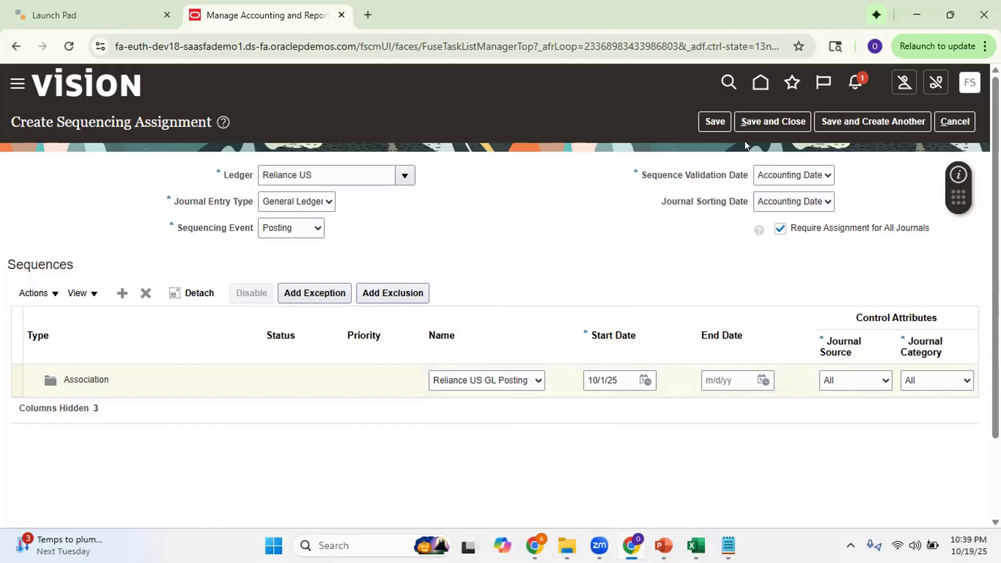
{"action": "left_click", "coordinate": [714, 121]}
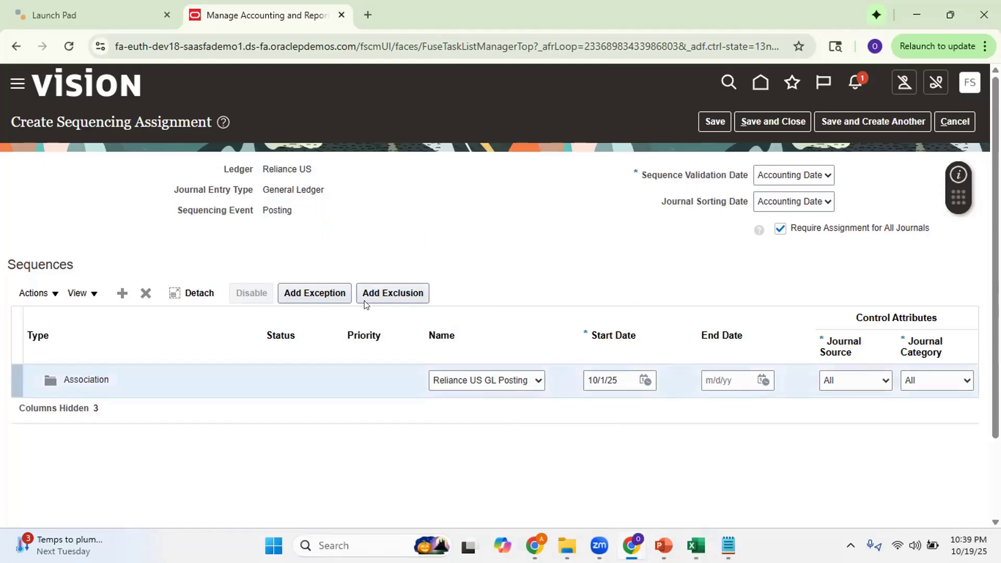
Add an exception to the association for journal category Allocations, using sequence GL_Posting_2 and start date 10/1/25
{"action": "left_click", "coordinate": [319, 293]}
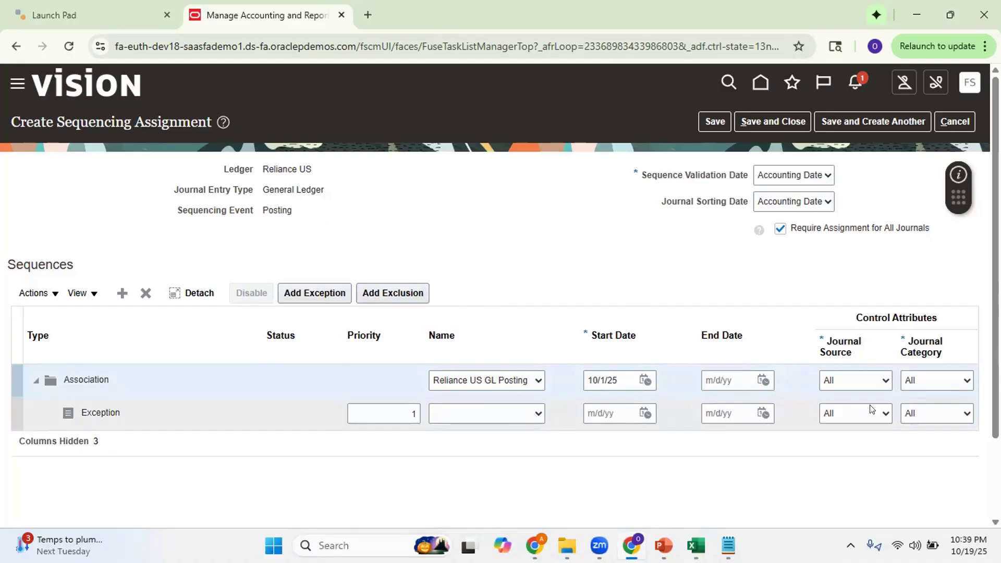
{"action": "left_click", "coordinate": [933, 415]}
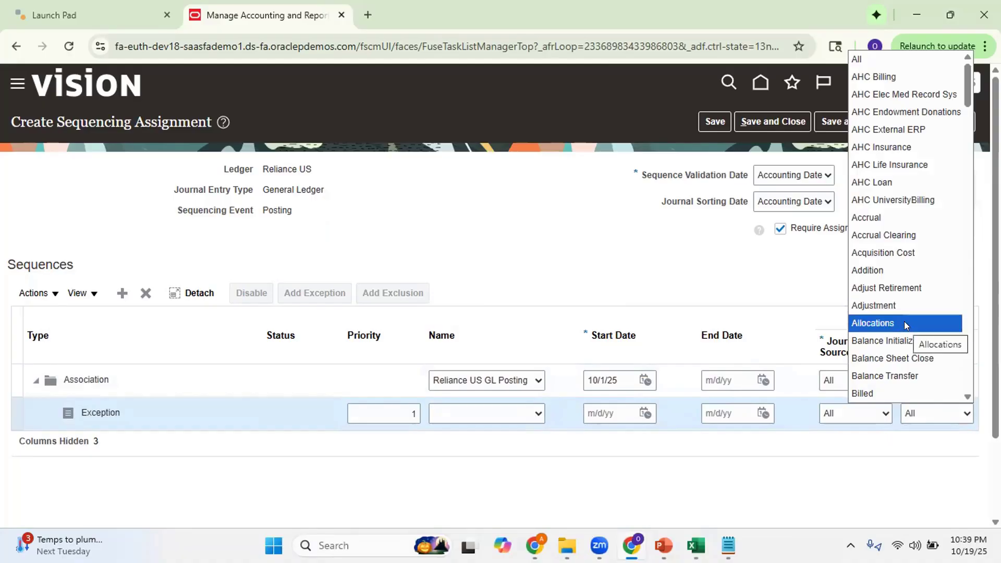
{"action": "left_click", "coordinate": [906, 326]}
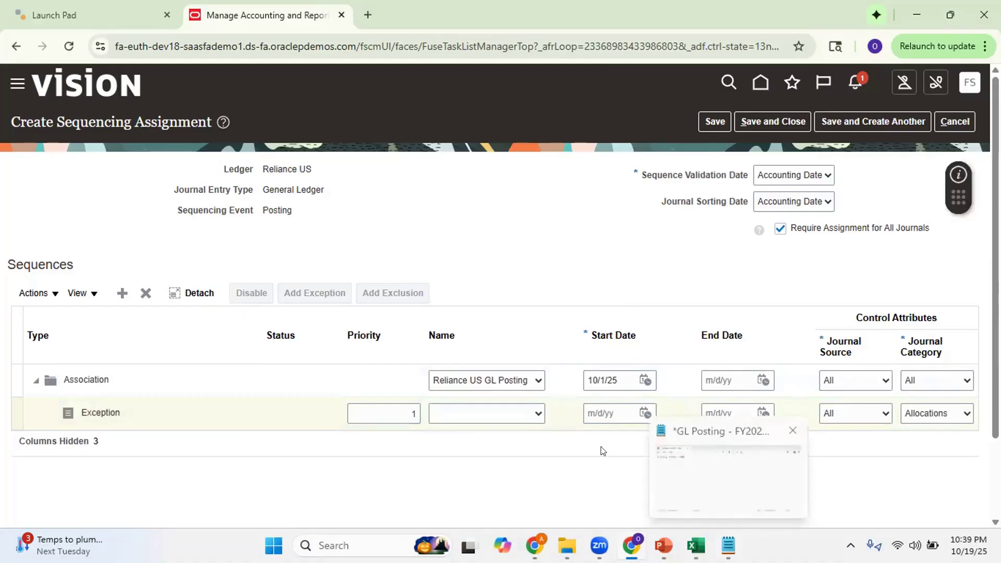
{"action": "left_click", "coordinate": [535, 414]}
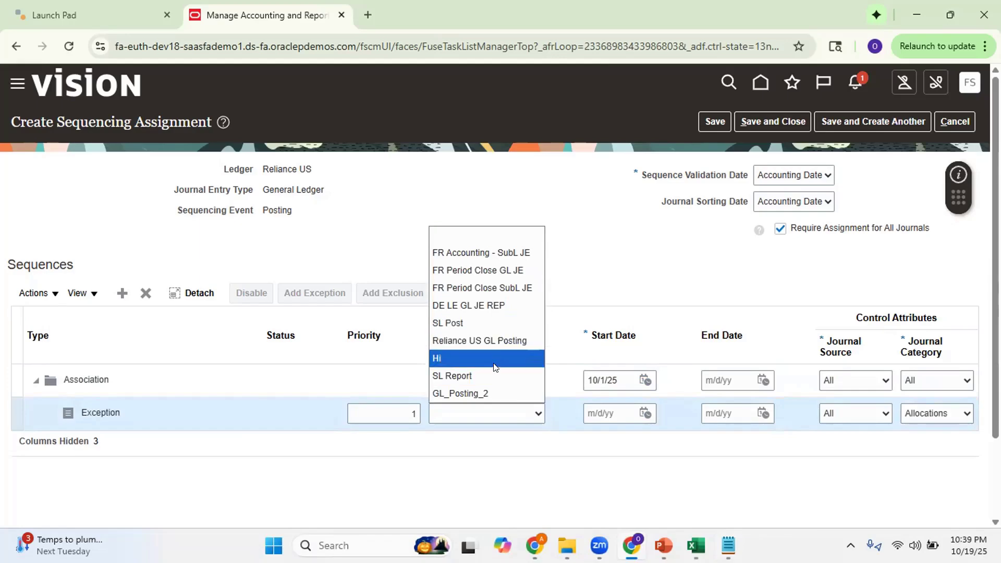
{"action": "left_click", "coordinate": [494, 392]}
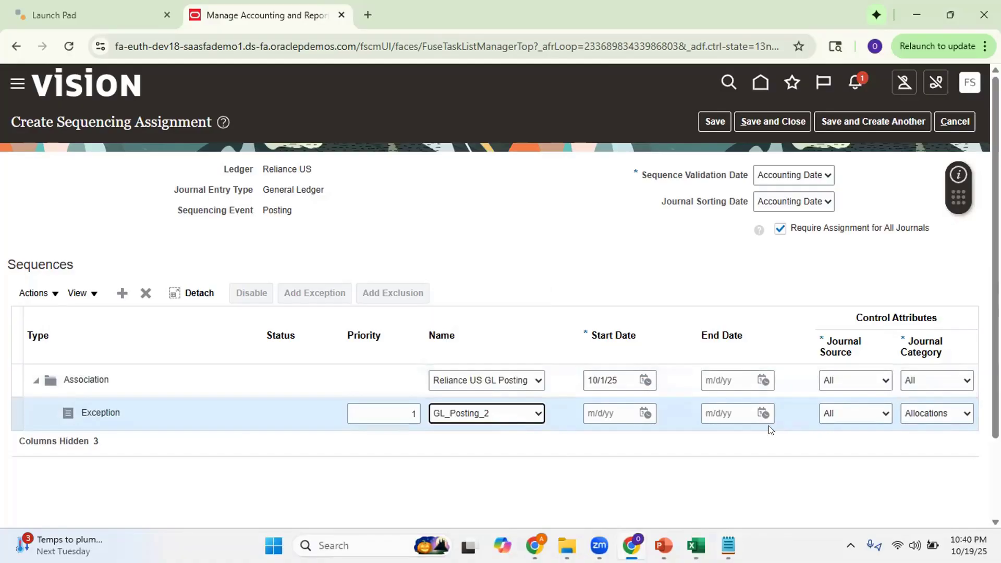
{"action": "left_click", "coordinate": [645, 412]}
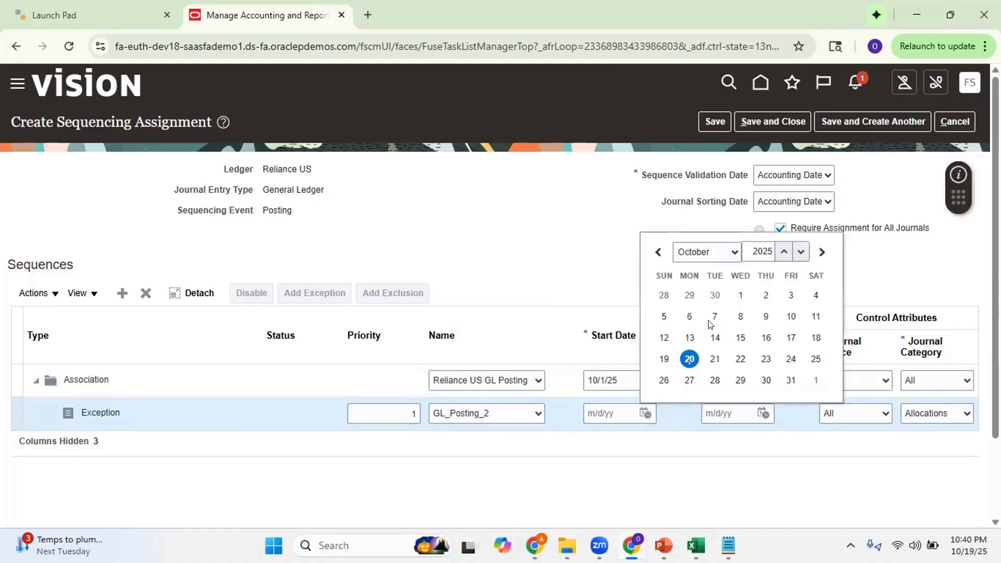
{"action": "left_click", "coordinate": [740, 290]}
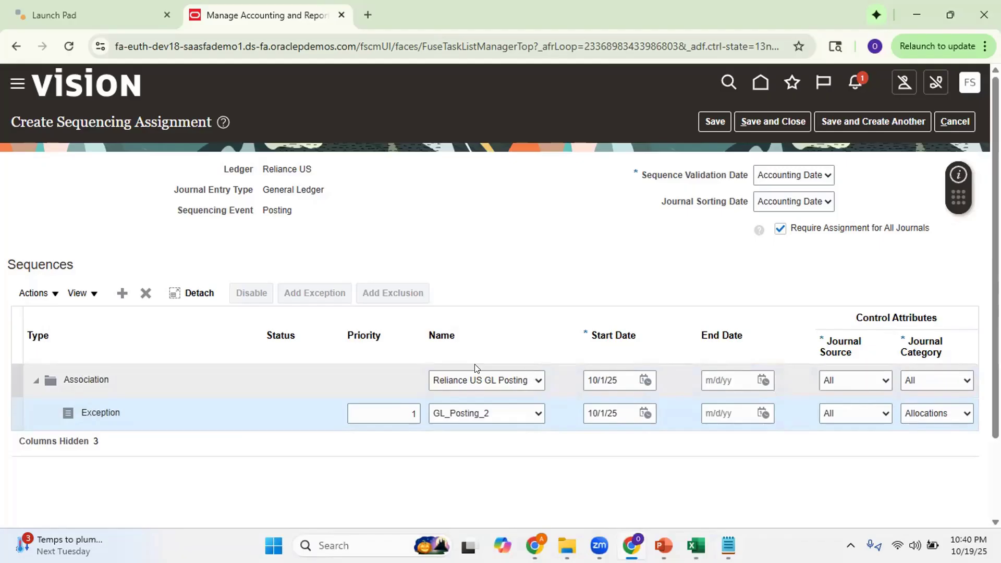
Switch to Notepad and add the line "GL_Posting_2 - Allocations" below the existing note, checking the names against the exception row in Oracle
{"action": "key", "text": "alt+Tab"}
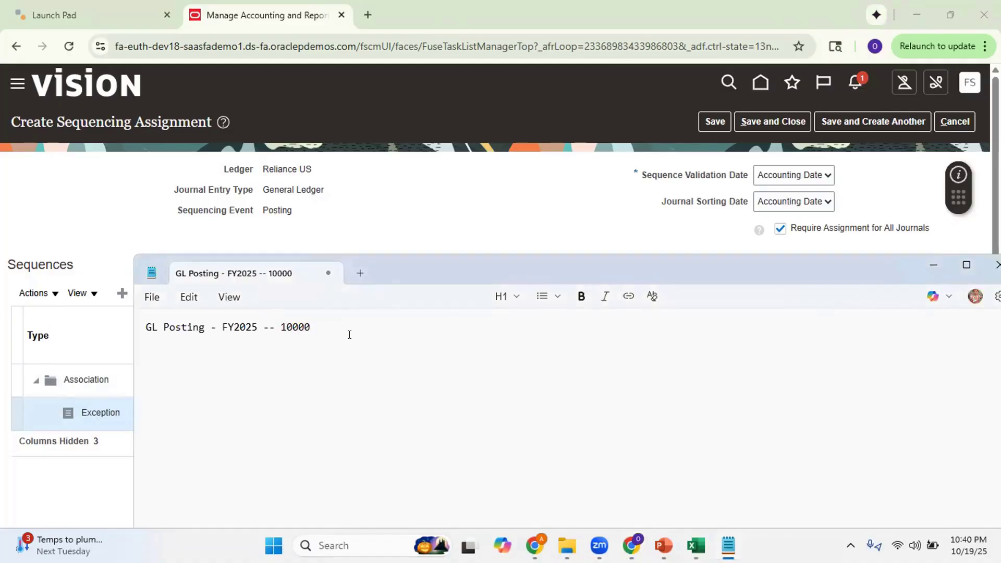
{"action": "key", "text": "alt+Tab"}
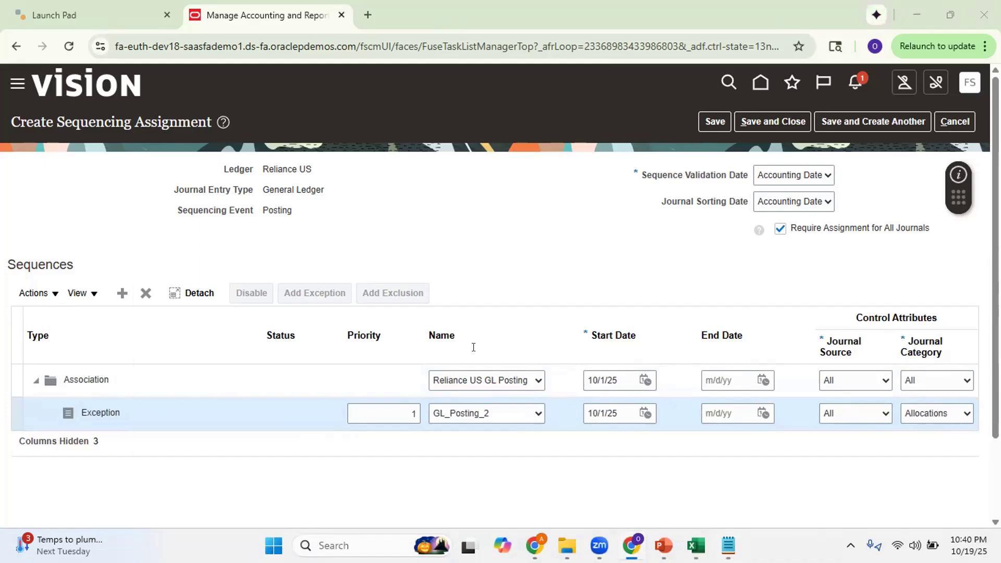
{"action": "key", "text": "alt+Tab"}
{"action": "type", "text": "GL_"}
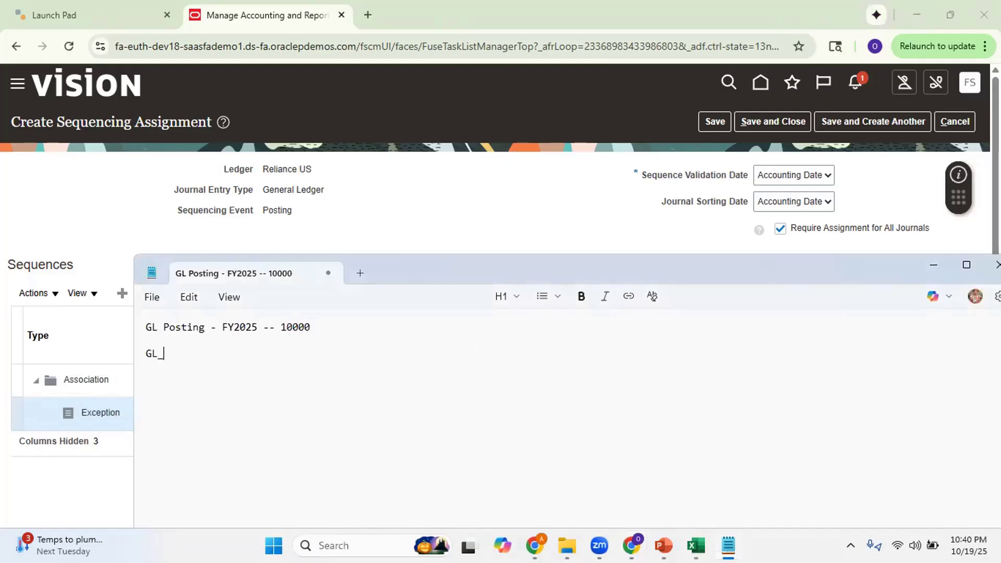
{"action": "type", "text": "Postin_2"}
{"action": "key", "text": "alt+Tab"}
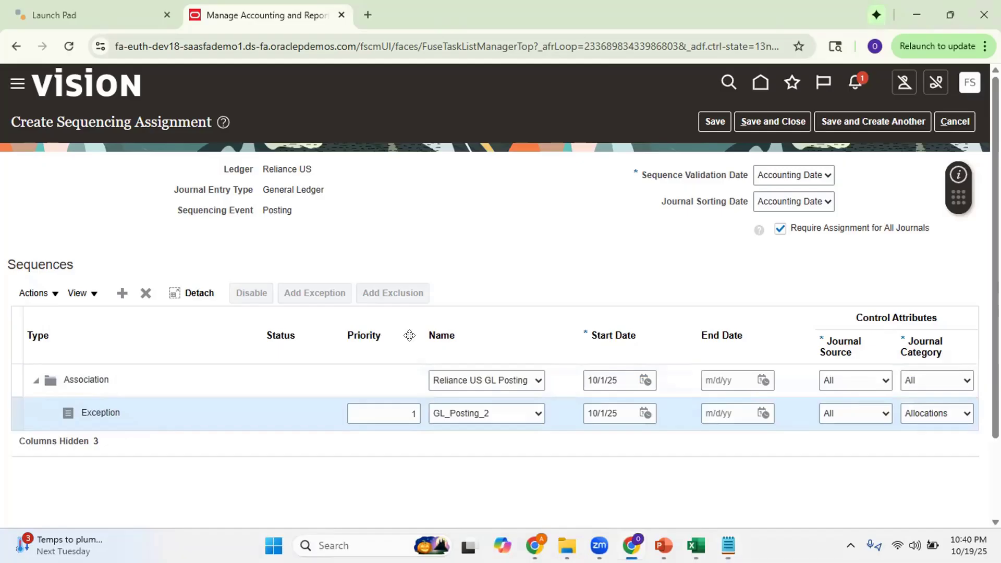
{"action": "key", "text": "alt+Tab"}
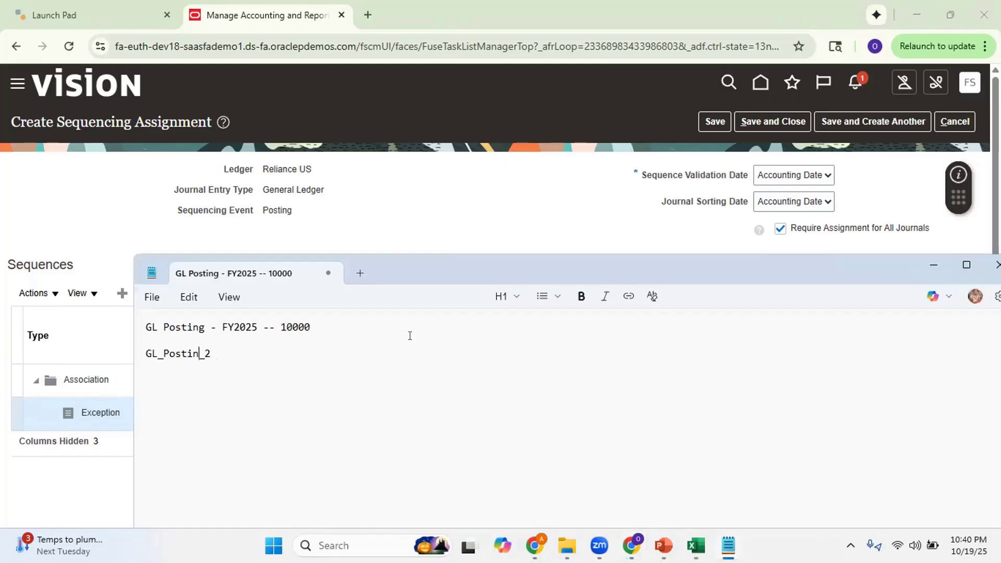
{"action": "type", "text": "g"}
{"action": "key", "text": "alt+Tab"}
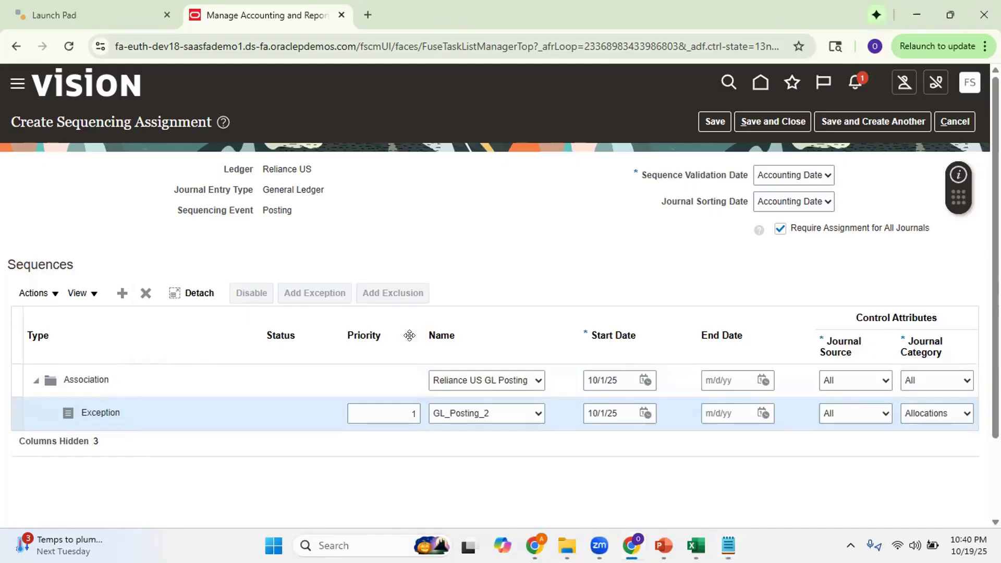
{"action": "key", "text": "alt+Tab"}
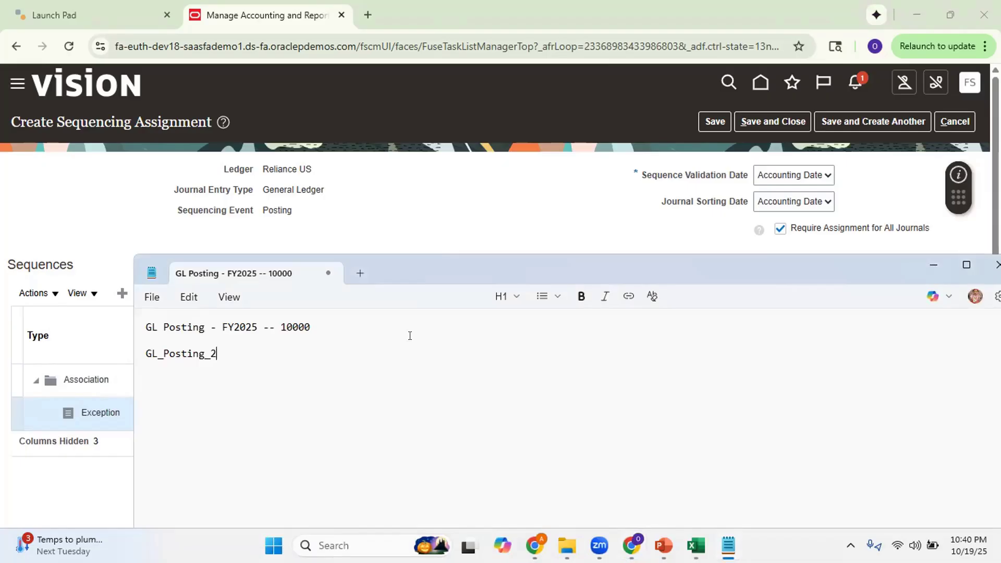
{"action": "type", "text": "-"}
{"action": "key", "text": "alt+Tab"}
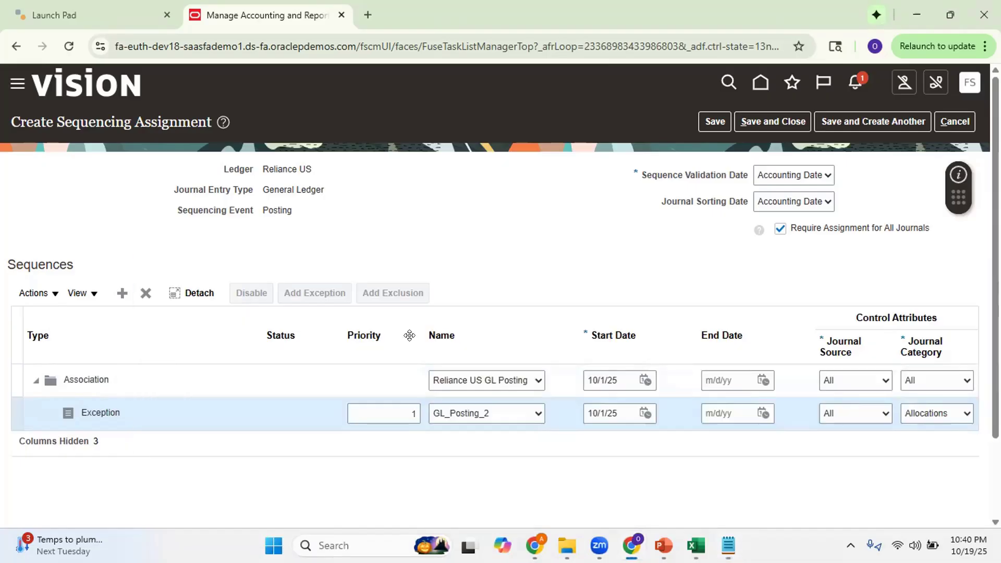
{"action": "key", "text": "alt+Tab"}
{"action": "type", "text": "Allocations"}
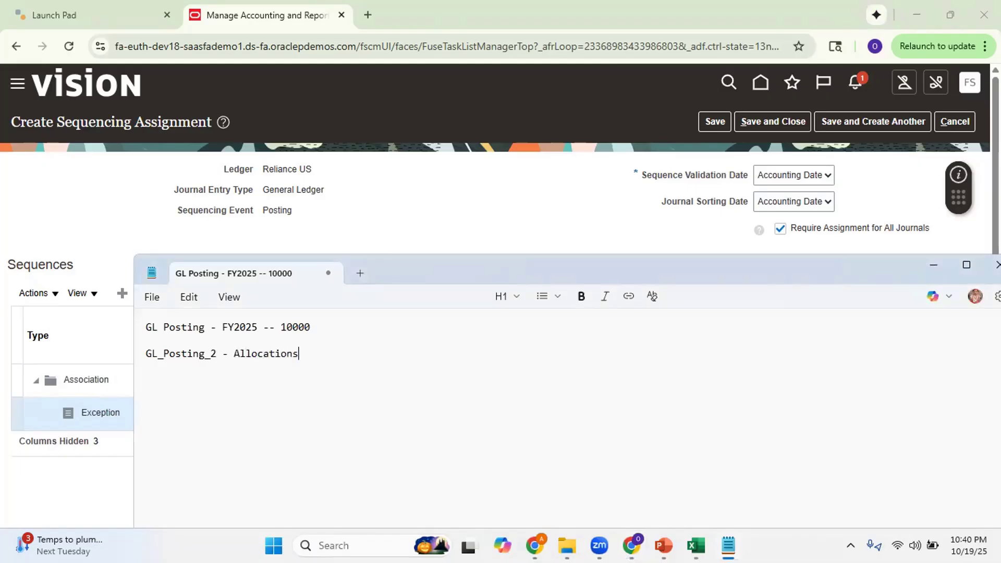
Switch back to Oracle Fusion and save the sequencing assignment with its Allocations exception
{"action": "key", "text": "Return"}
{"action": "key", "text": "alt+Tab"}
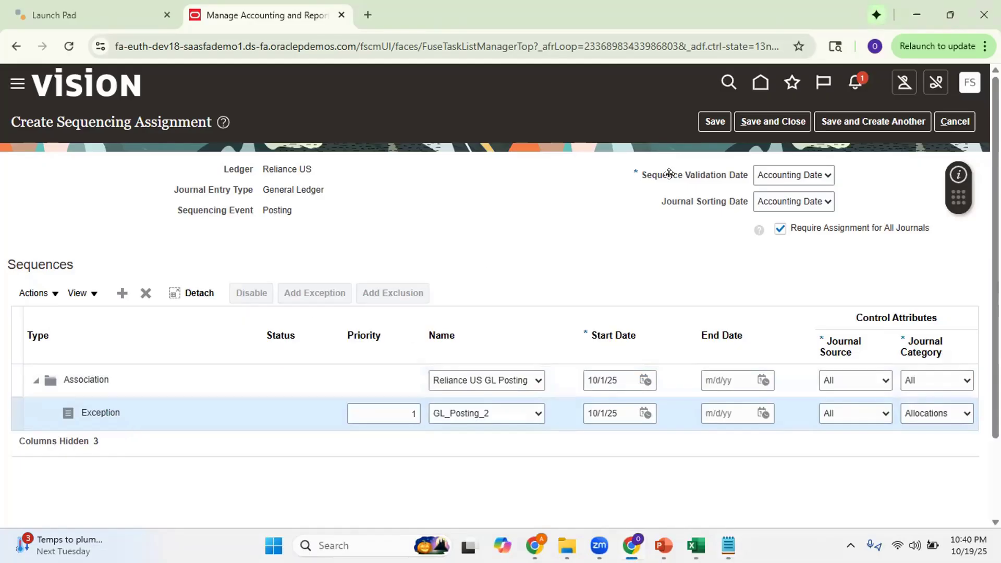
{"action": "left_click", "coordinate": [707, 116]}
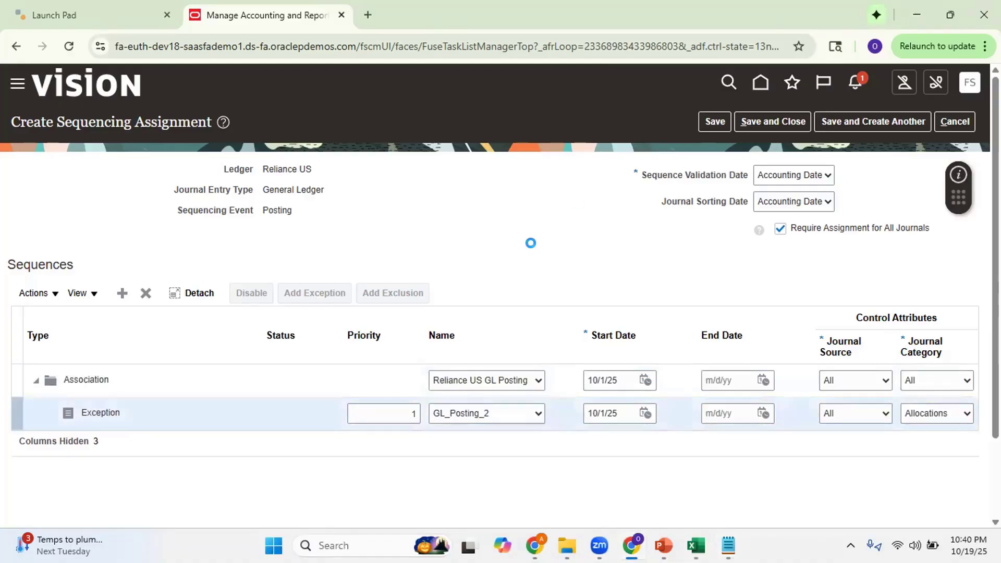
Add an exclusion to the association for journal category Addition with start date 10/1/25
{"action": "left_click", "coordinate": [186, 367]}
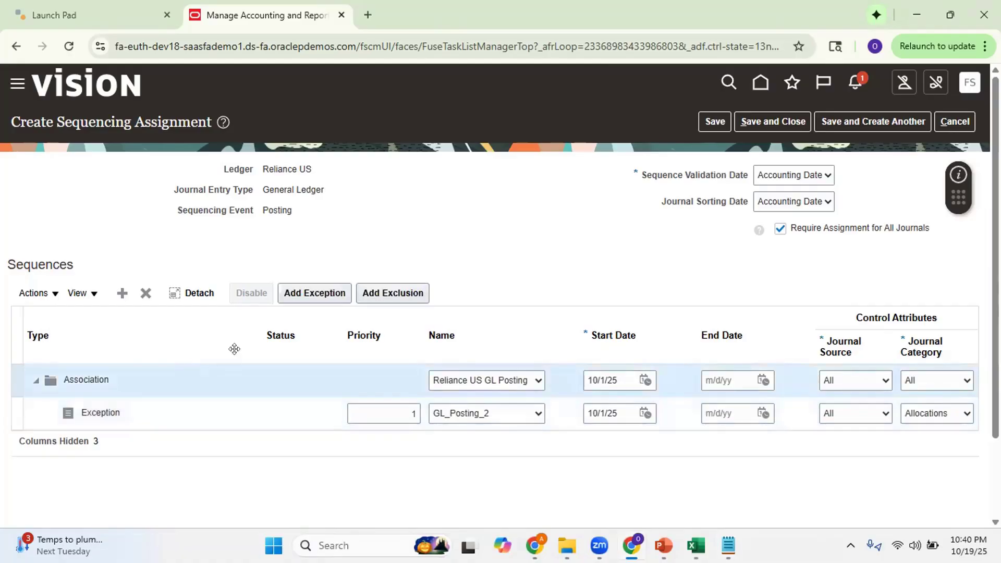
{"action": "left_click", "coordinate": [404, 295]}
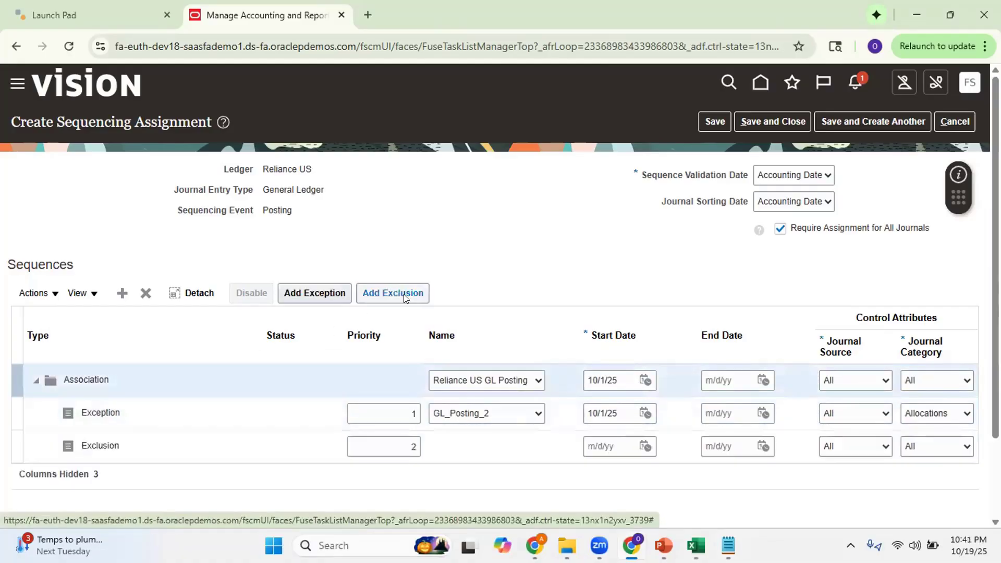
{"action": "left_click", "coordinate": [645, 446]}
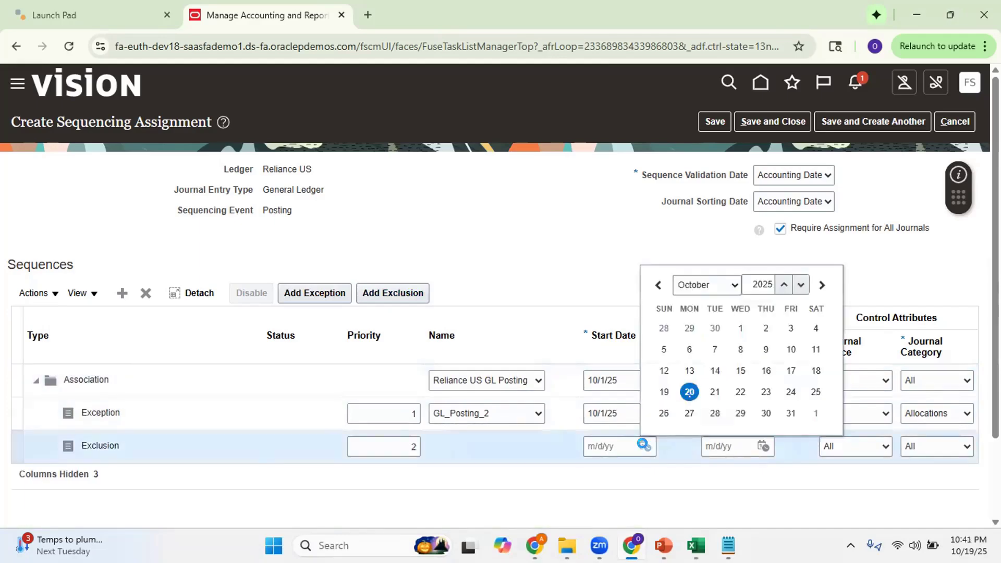
{"action": "left_click", "coordinate": [737, 324]}
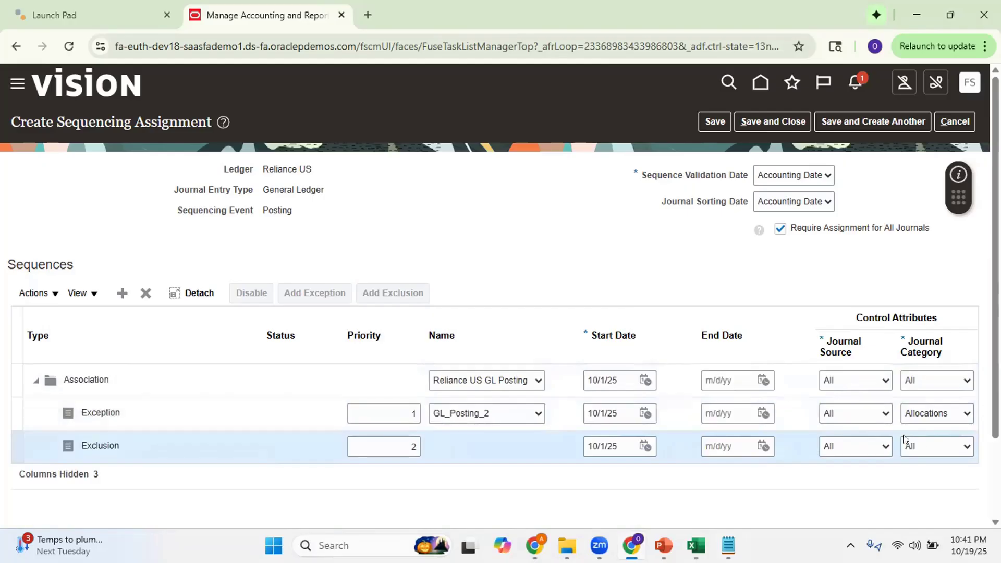
{"action": "left_click", "coordinate": [950, 447]}
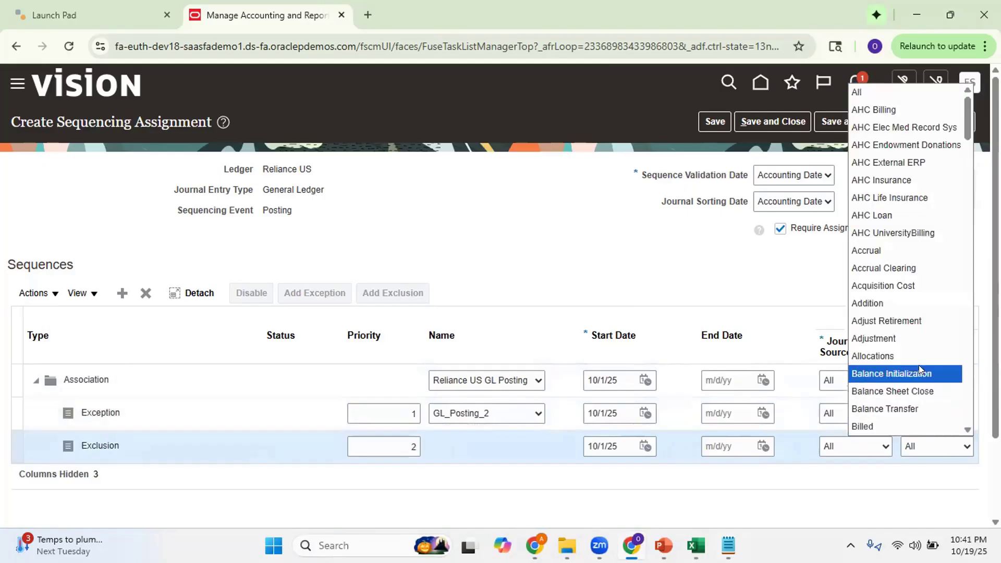
{"action": "left_click", "coordinate": [903, 307]}
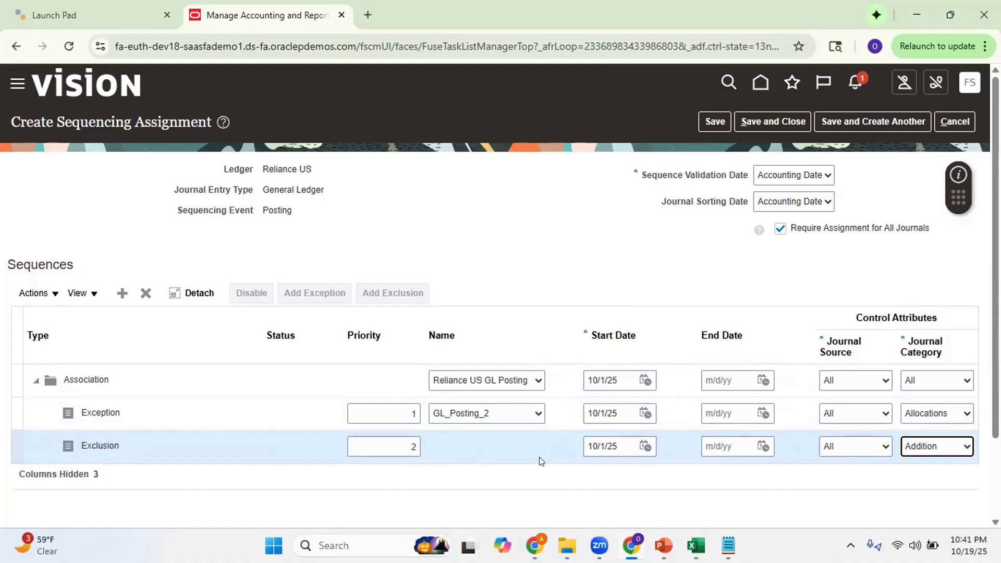
Switch to Notepad and add the line "- Additon -- No Sequencing" below the GL_Posting_2 line
{"action": "key", "text": "alt+Tab"}
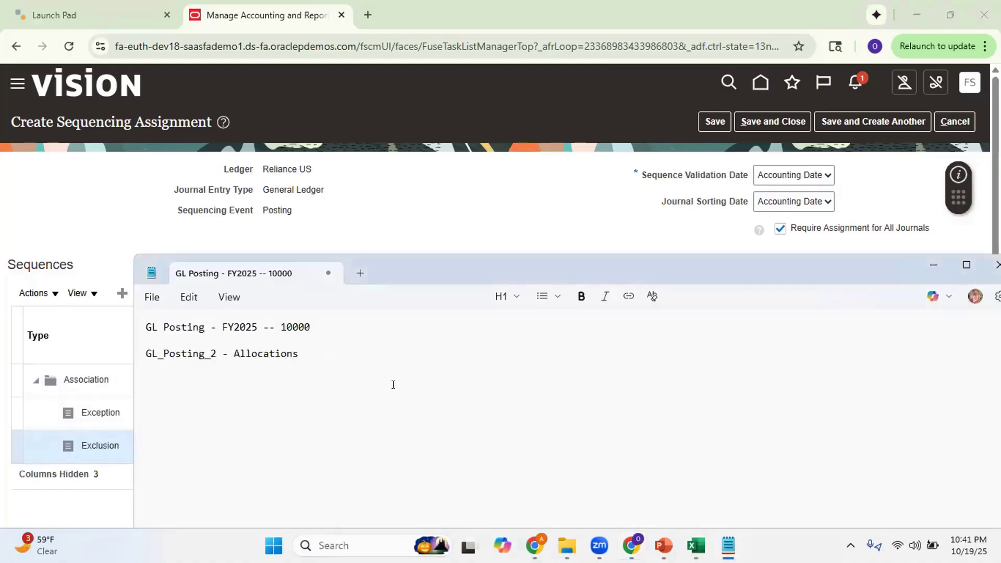
{"action": "type", "text": "- Additon -- No Sequencing"}
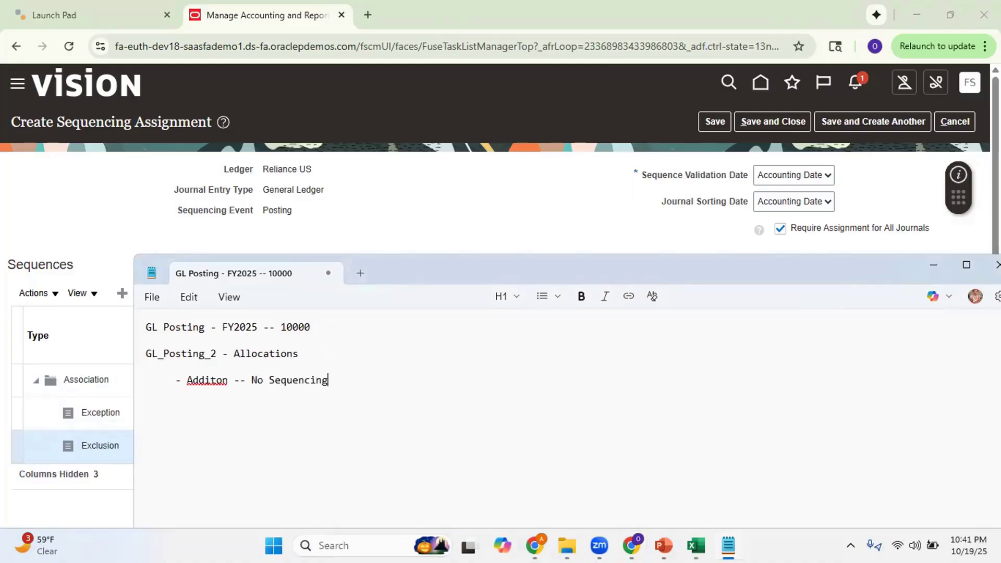
Return to Oracle Fusion, save the sequencing assignment with the Addition exclusion, and close it
{"action": "key", "text": "alt+Tab"}
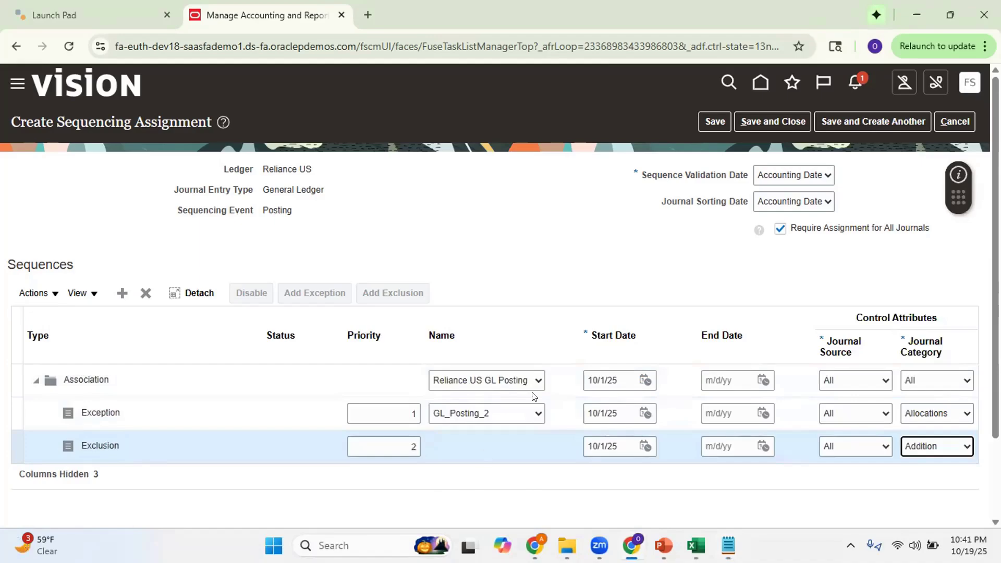
{"action": "left_click", "coordinate": [717, 123]}
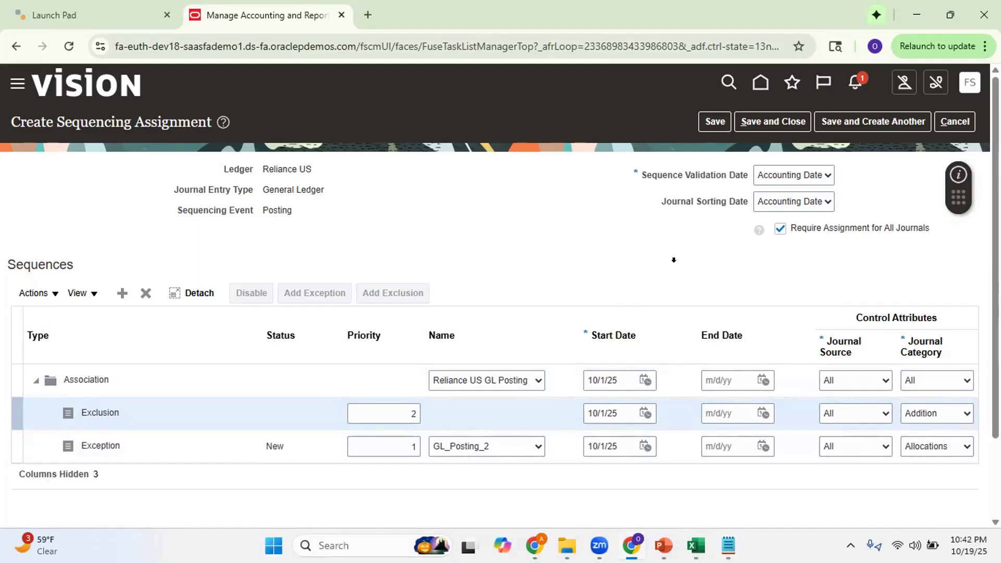
{"action": "left_click", "coordinate": [778, 120]}
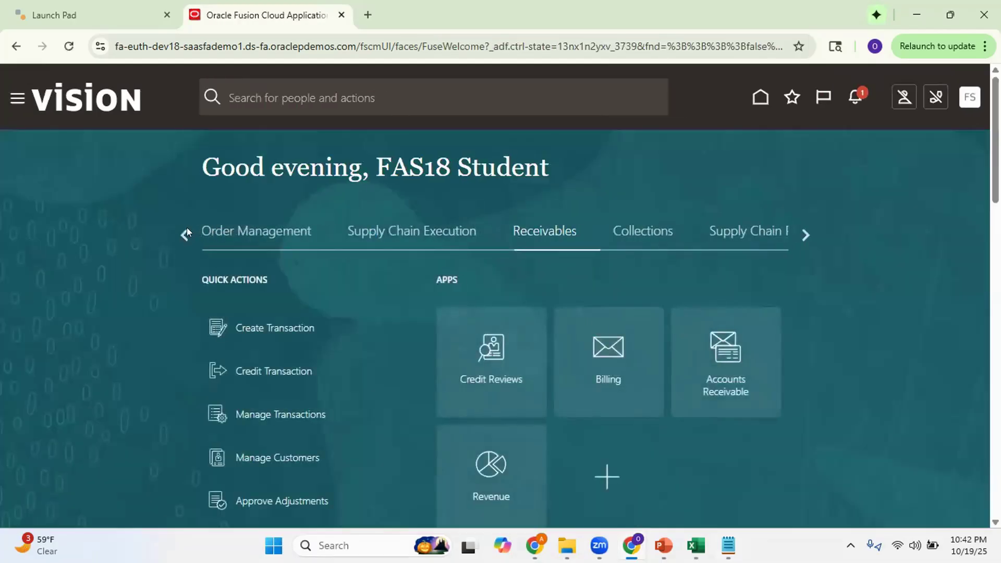
Find General Accounting among the home page's application groups and open its Journals work area
{"action": "left_click", "coordinate": [184, 234]}
{"action": "left_click", "coordinate": [182, 229]}
{"action": "left_click", "coordinate": [182, 228]}
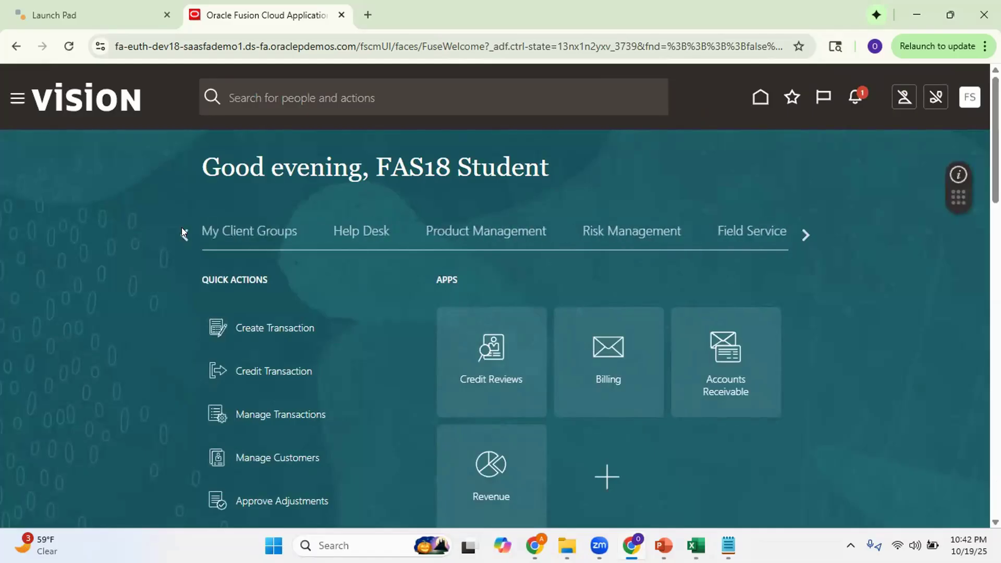
{"action": "left_click", "coordinate": [181, 229]}
{"action": "left_click", "coordinate": [181, 227]}
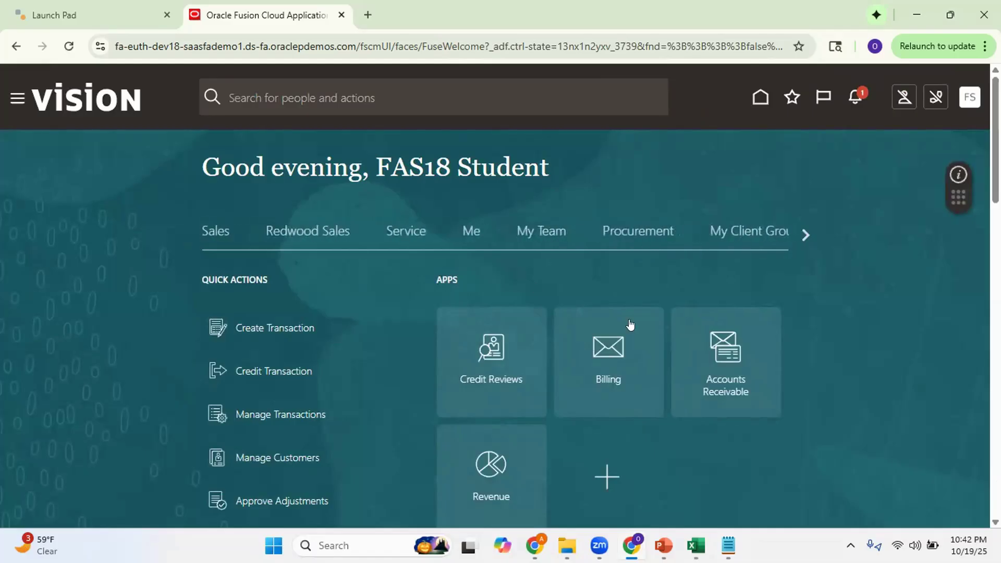
{"action": "left_click", "coordinate": [792, 236]}
{"action": "left_click", "coordinate": [793, 236]}
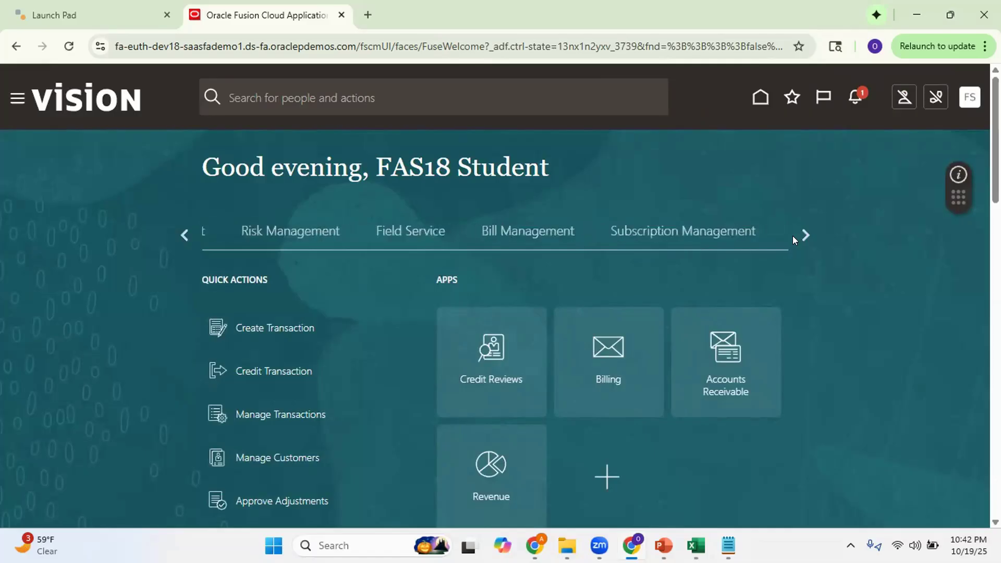
{"action": "left_click", "coordinate": [792, 236]}
{"action": "left_click", "coordinate": [792, 236]}
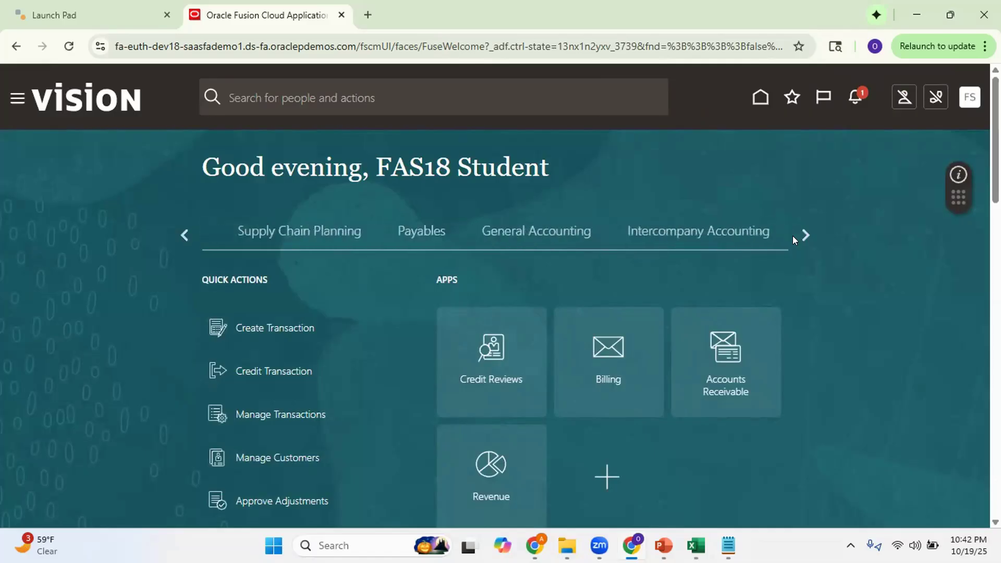
{"action": "left_click", "coordinate": [513, 233]}
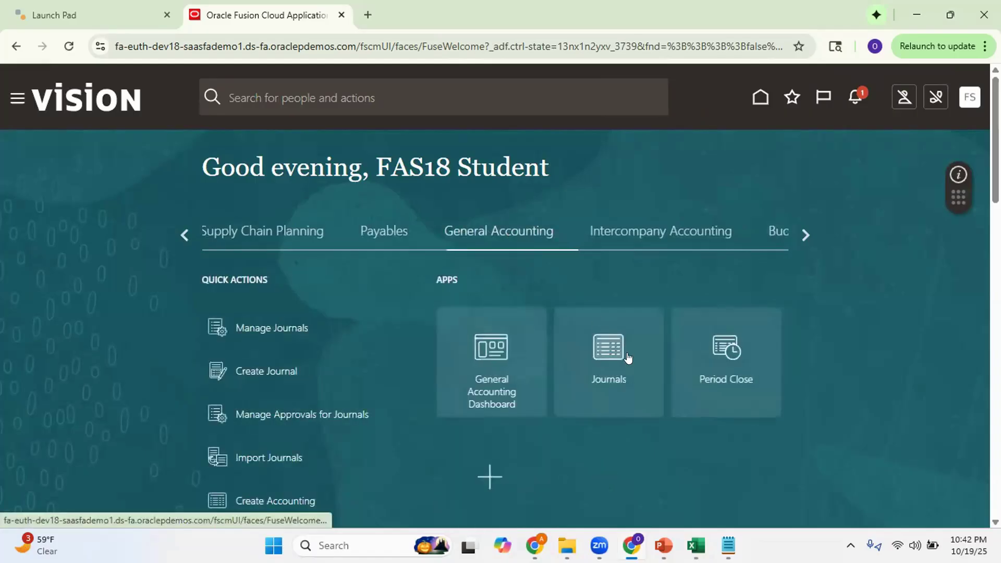
{"action": "left_click", "coordinate": [606, 352]}
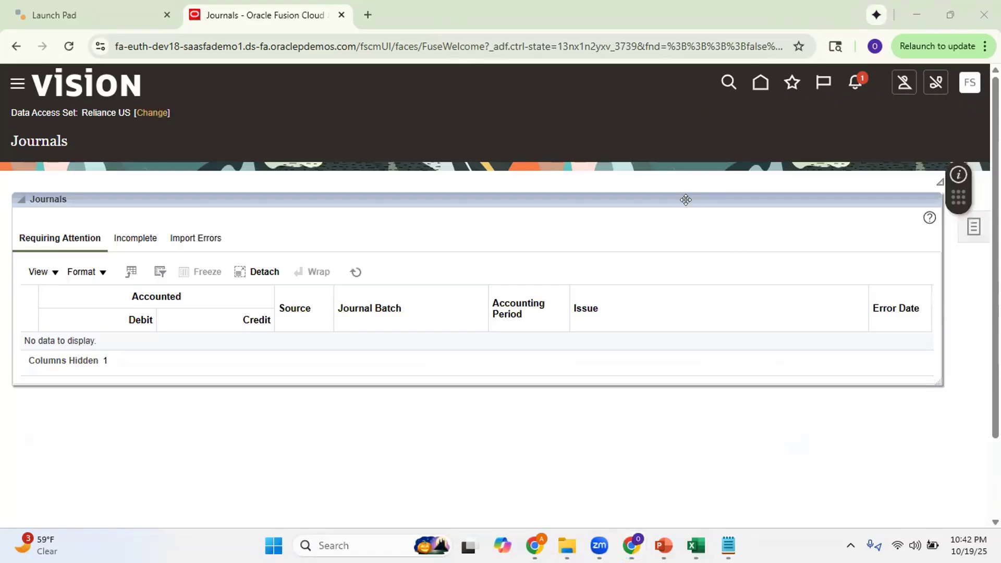
Create a new journal and name its journal batch "Test Jrnl1", checking the sequencing notes in Notepad first
{"action": "left_click", "coordinate": [972, 228]}
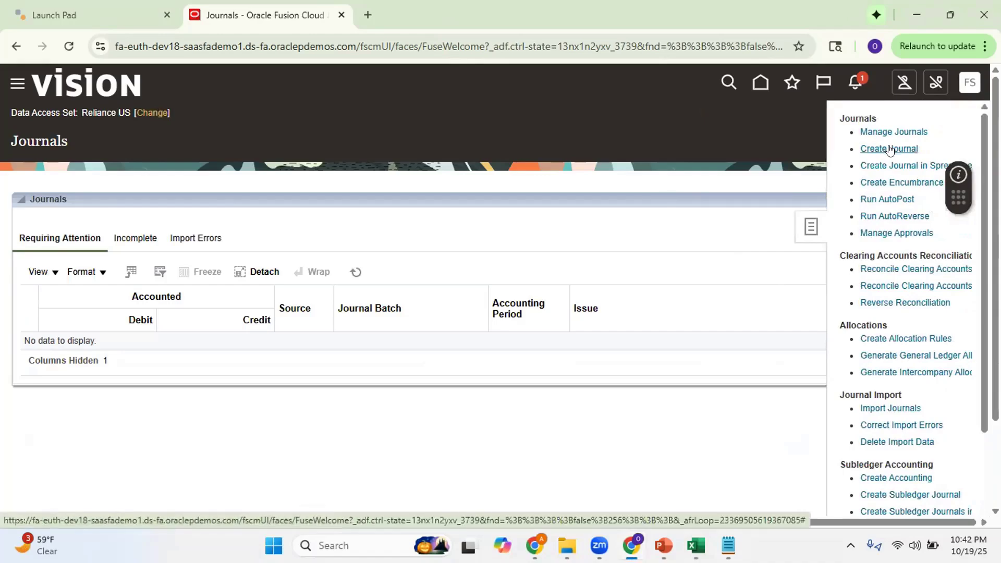
{"action": "left_click", "coordinate": [889, 150]}
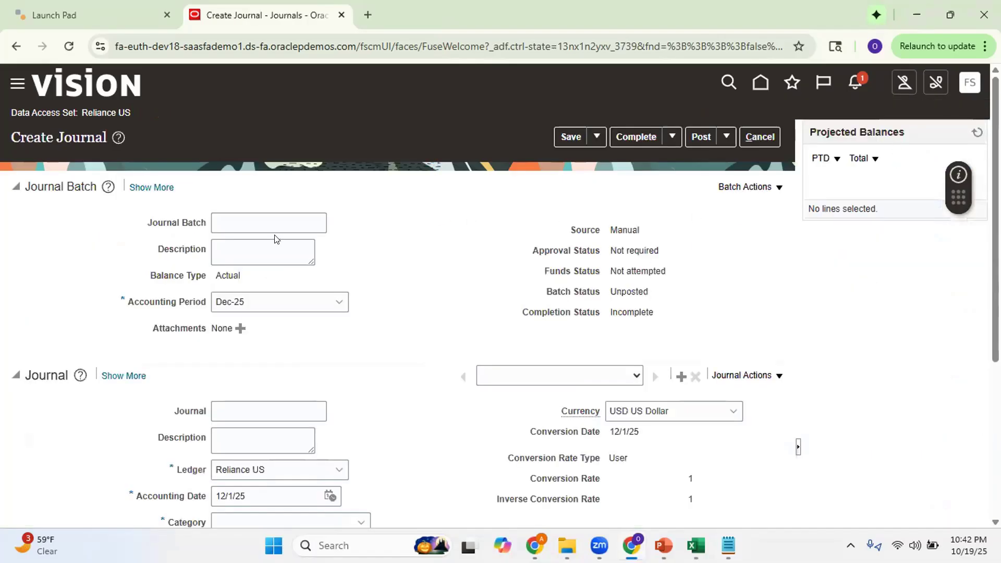
{"action": "left_click", "coordinate": [267, 222]}
{"action": "left_click", "coordinate": [719, 533]}
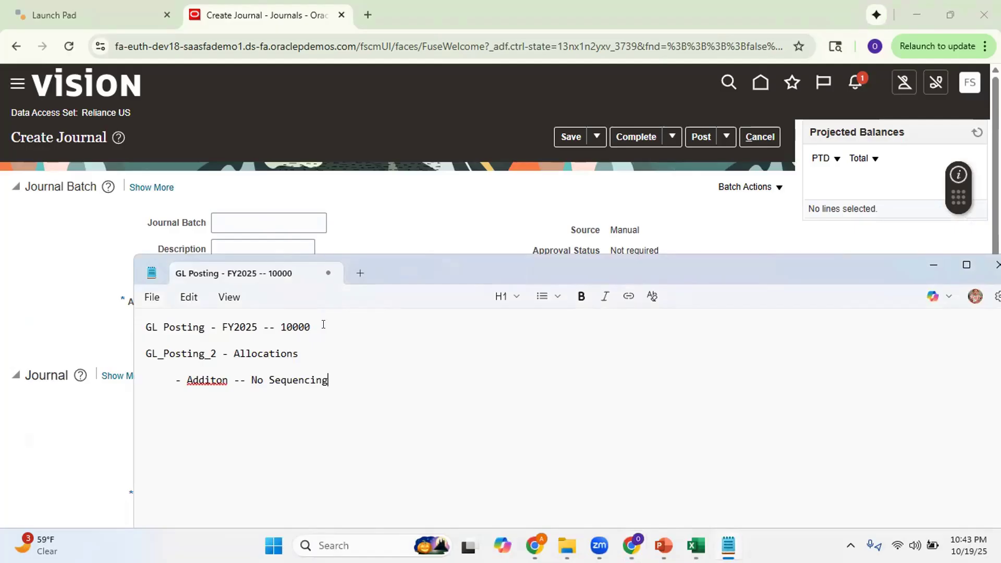
{"action": "left_click", "coordinate": [414, 211]}
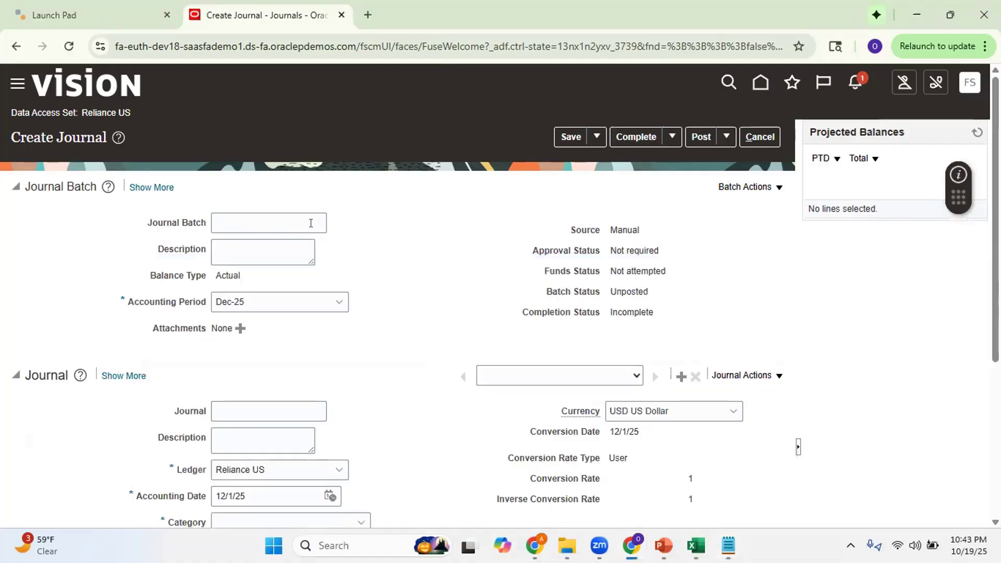
{"action": "left_click", "coordinate": [269, 219]}
{"action": "type", "text": "Test Jrnl 1"}
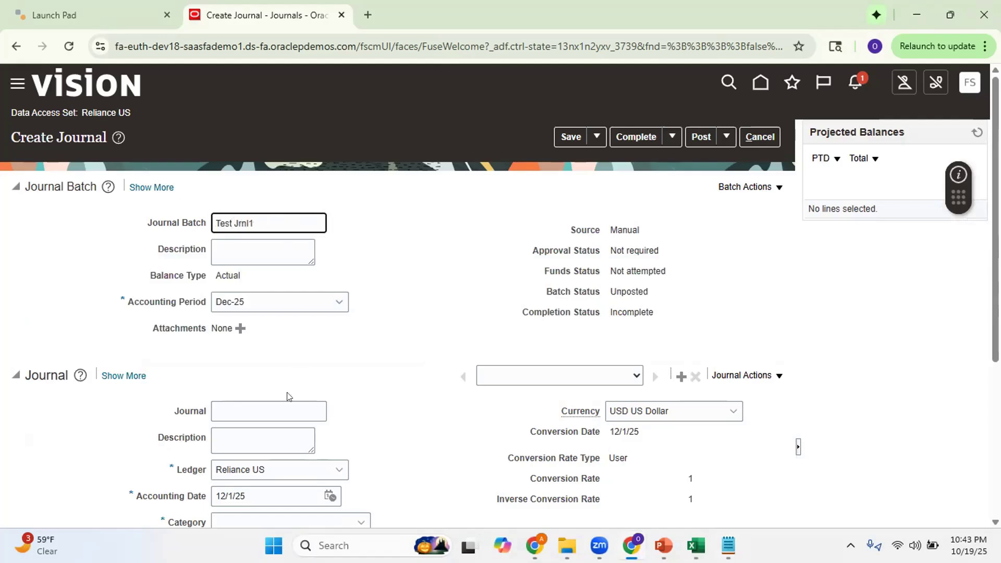
Set the journal batch's accounting period to Oct-25
{"action": "left_click", "coordinate": [270, 406]}
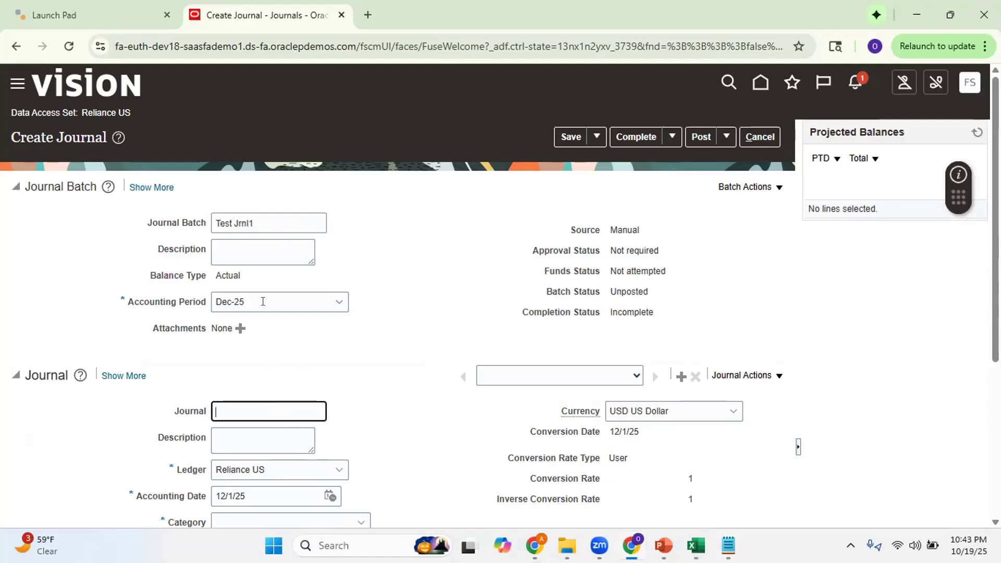
{"action": "left_click_drag", "start_coordinate": [260, 300], "coordinate": [177, 298]}
{"action": "type", "text": "oct-25"}
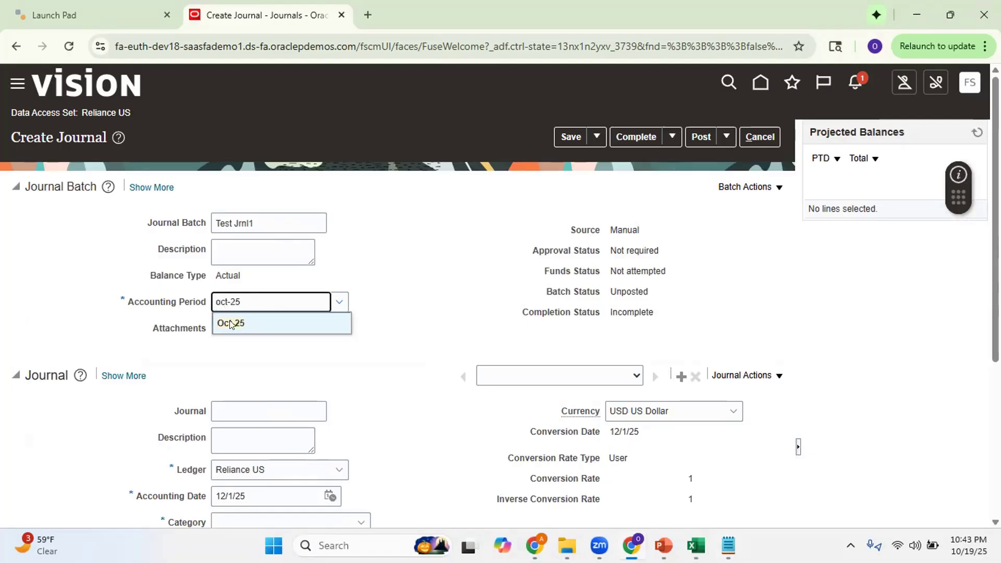
{"action": "left_click", "coordinate": [230, 323]}
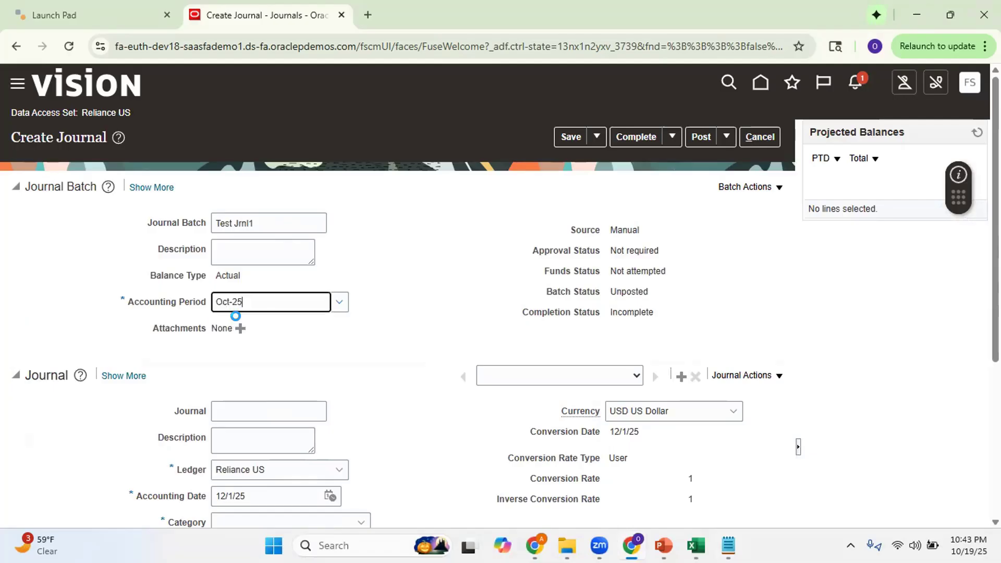
Name the journal "Test Jrnl1"
{"action": "left_click", "coordinate": [253, 408]}
{"action": "type", "text": "Test Jrnl"}
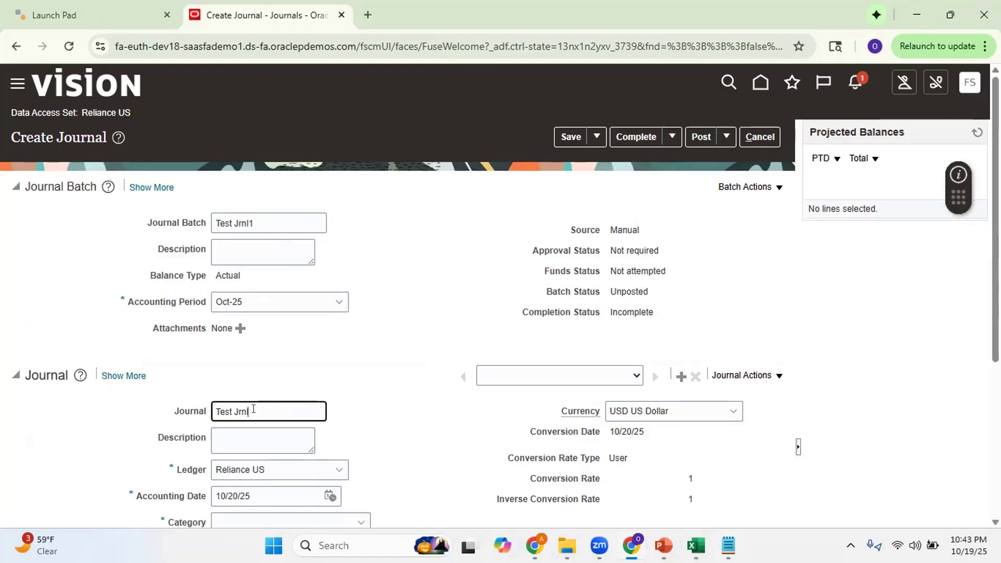
{"action": "type", "text": "1"}
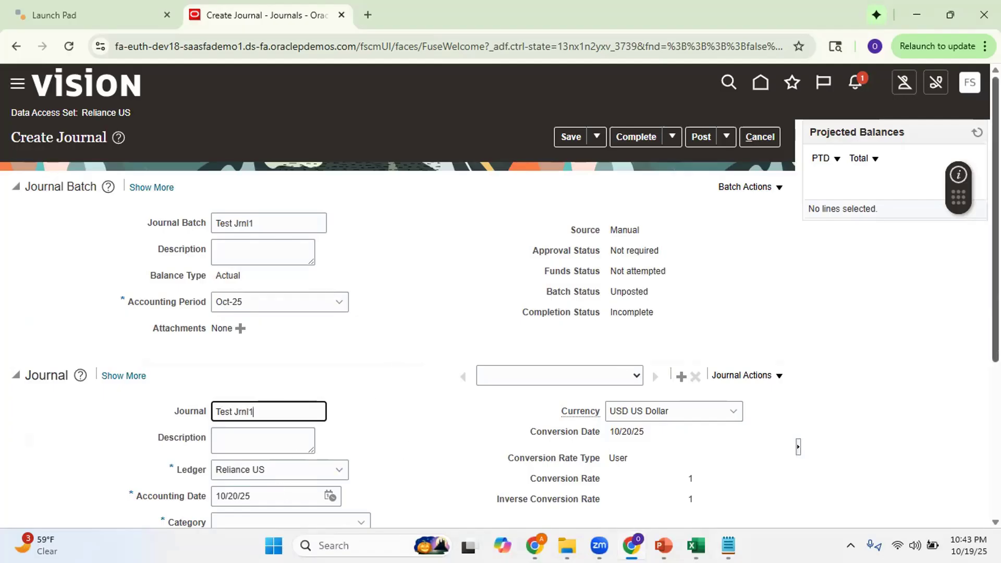
Set the journal's category to Direct Transfer, checking the sequencing notes in Notepad before choosing
{"action": "scroll", "coordinate": [496, 312], "scroll_direction": "down", "scroll_amount": 1}
{"action": "scroll", "coordinate": [495, 313], "scroll_direction": "up", "scroll_amount": 1}
{"action": "left_click", "coordinate": [834, 2]}
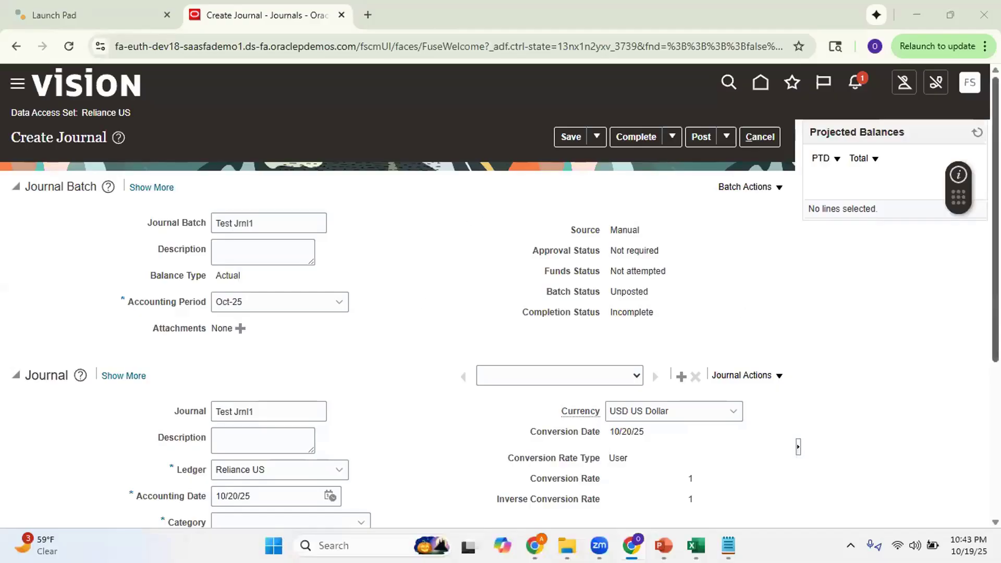
{"action": "left_click_drag", "start_coordinate": [995, 219], "coordinate": [995, 258]}
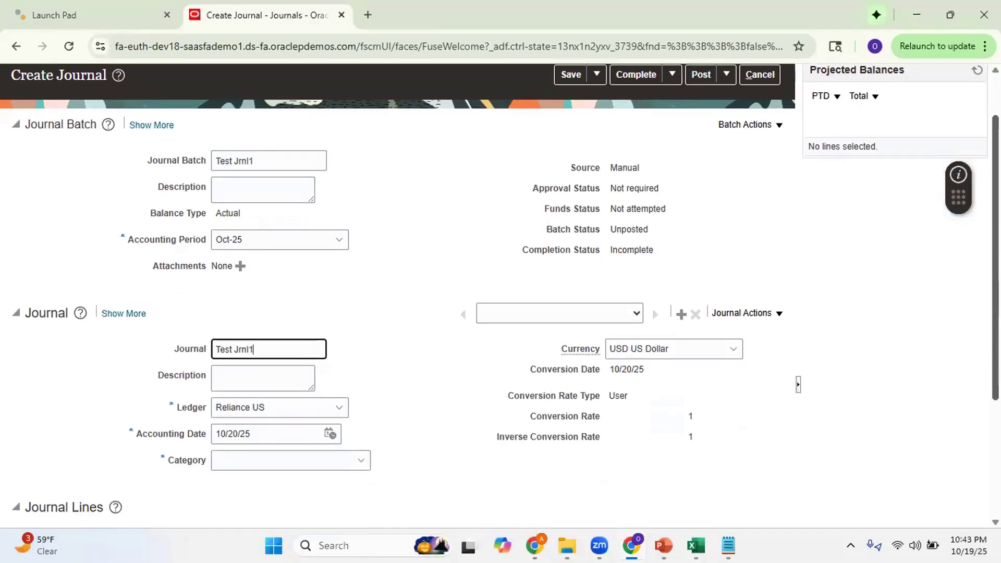
{"action": "scroll", "coordinate": [654, 369], "scroll_direction": "down", "scroll_amount": 2}
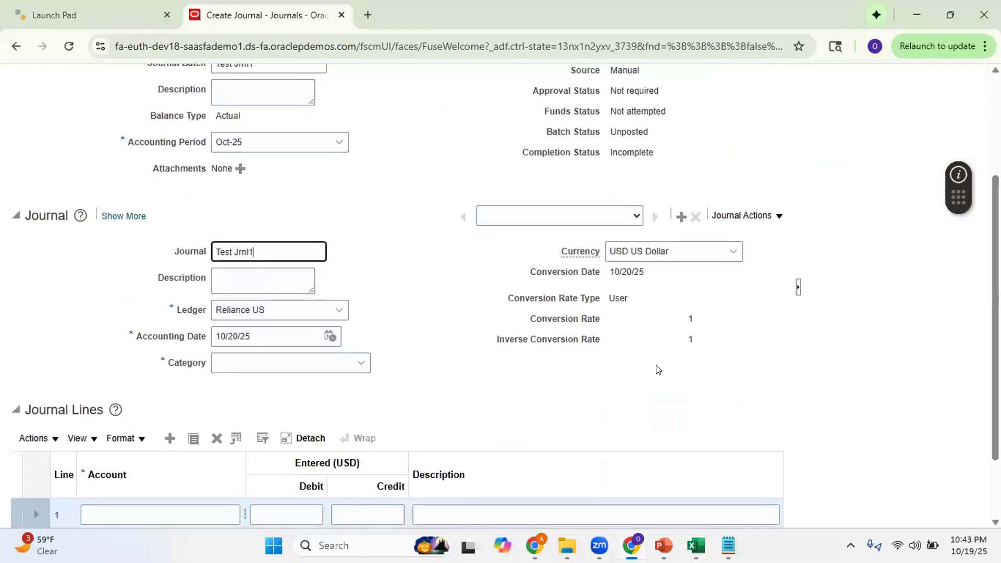
{"action": "left_click", "coordinate": [360, 363]}
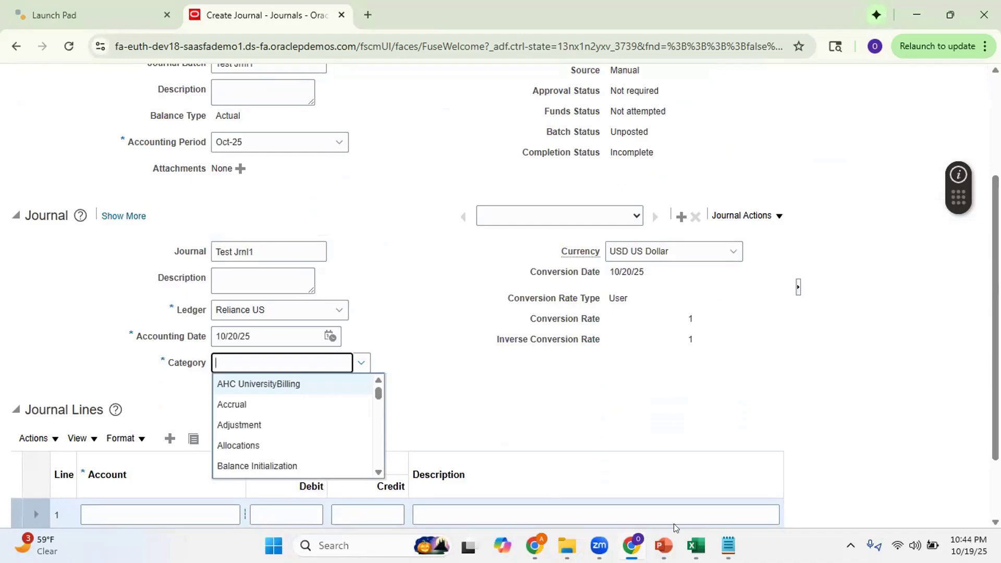
{"action": "mouse_move", "coordinate": [721, 539]}
{"action": "left_click", "coordinate": [743, 497]}
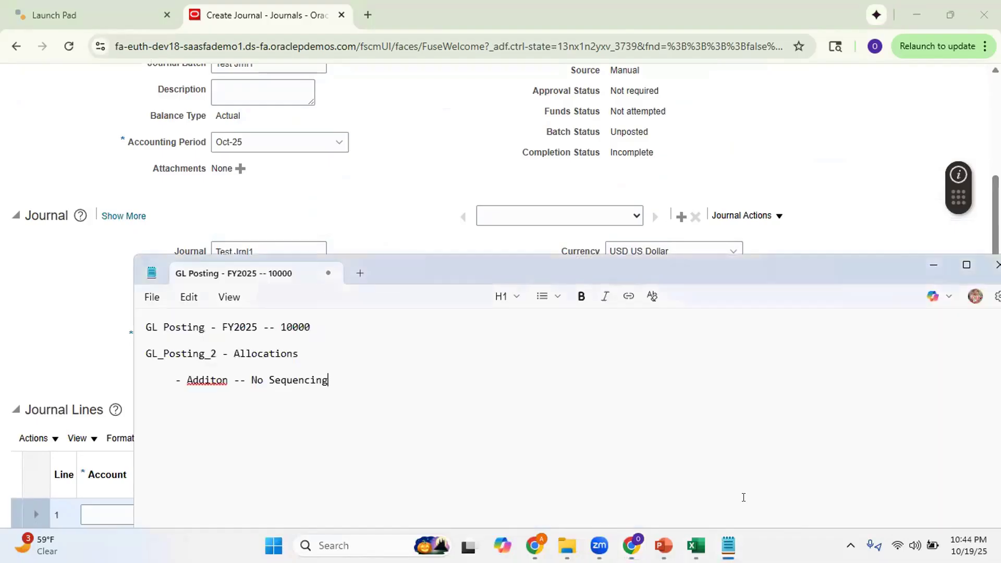
{"action": "key", "text": "alt+Tab"}
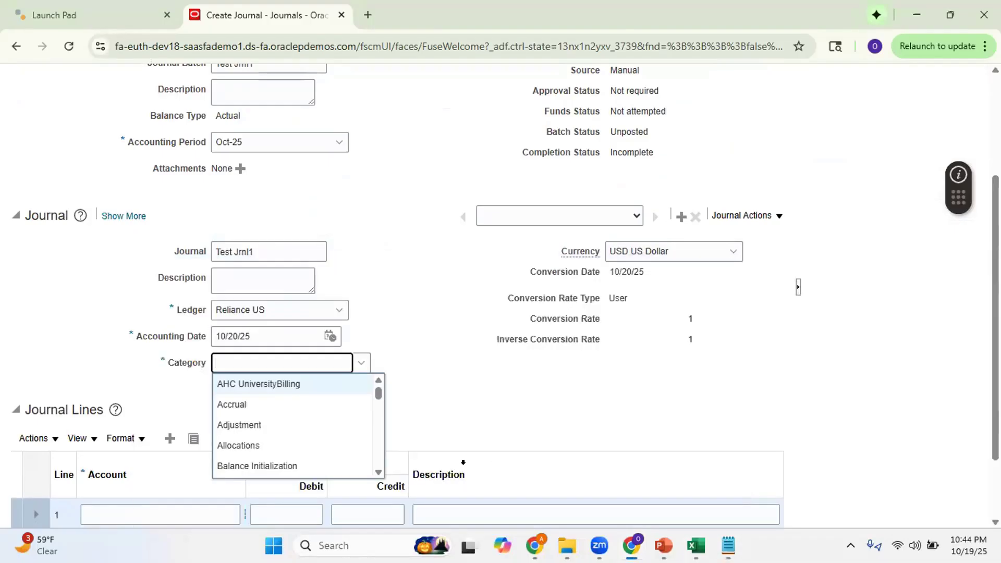
{"action": "left_click", "coordinate": [377, 473]}
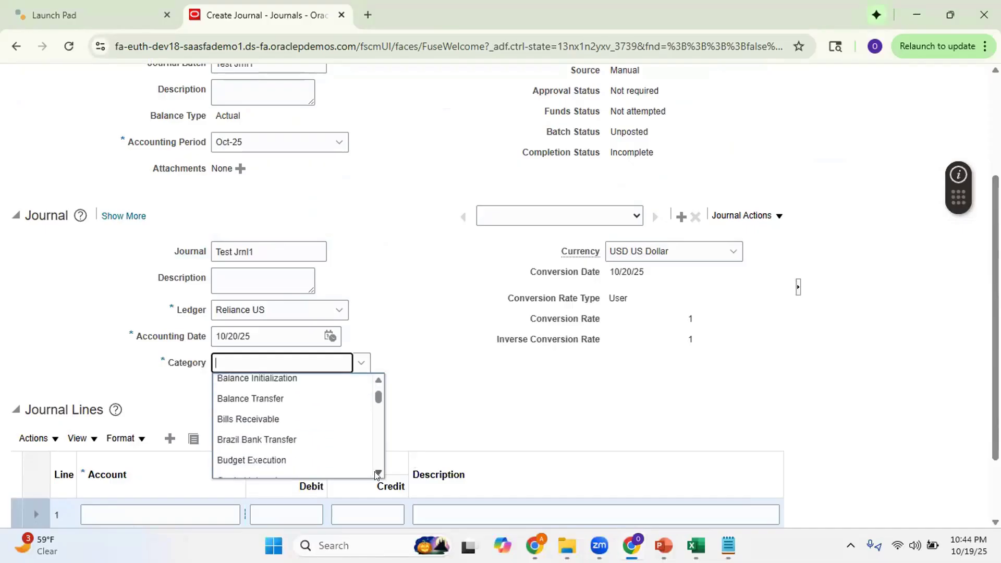
{"action": "left_click", "coordinate": [376, 473]}
{"action": "left_click", "coordinate": [375, 473]}
{"action": "left_click", "coordinate": [376, 473]}
{"action": "left_click", "coordinate": [376, 472]}
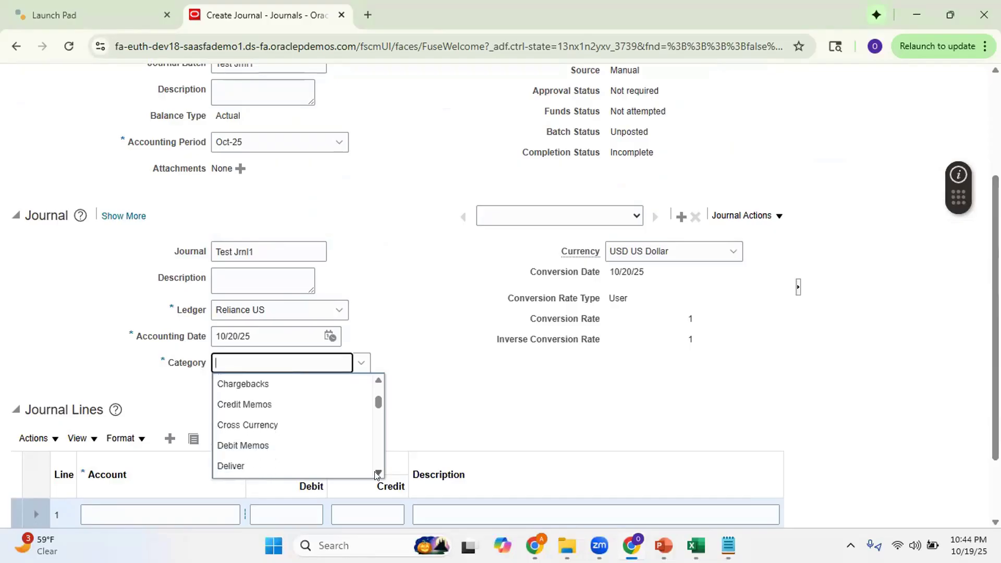
{"action": "left_click", "coordinate": [376, 473]}
{"action": "left_click", "coordinate": [376, 473]}
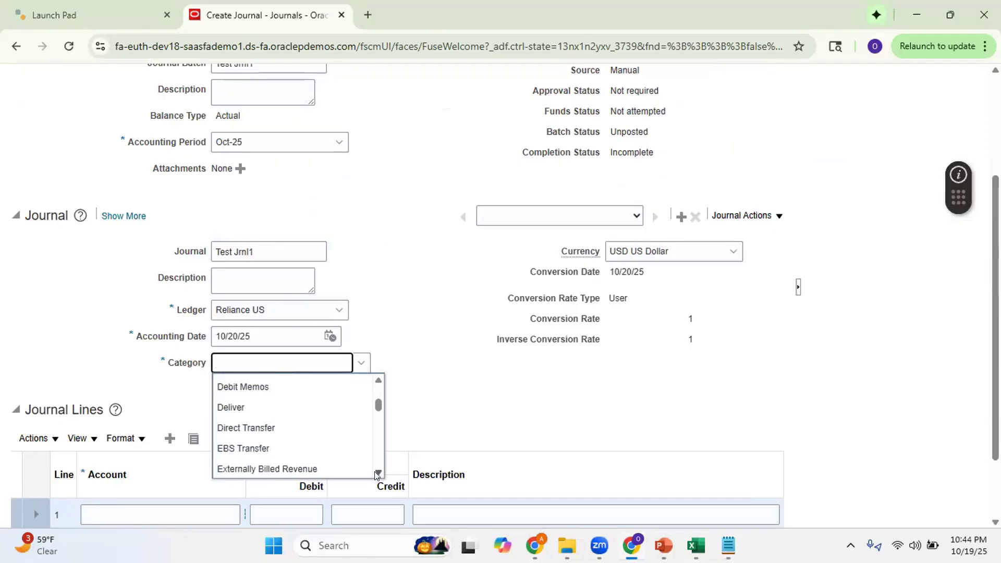
{"action": "left_click", "coordinate": [276, 428]}
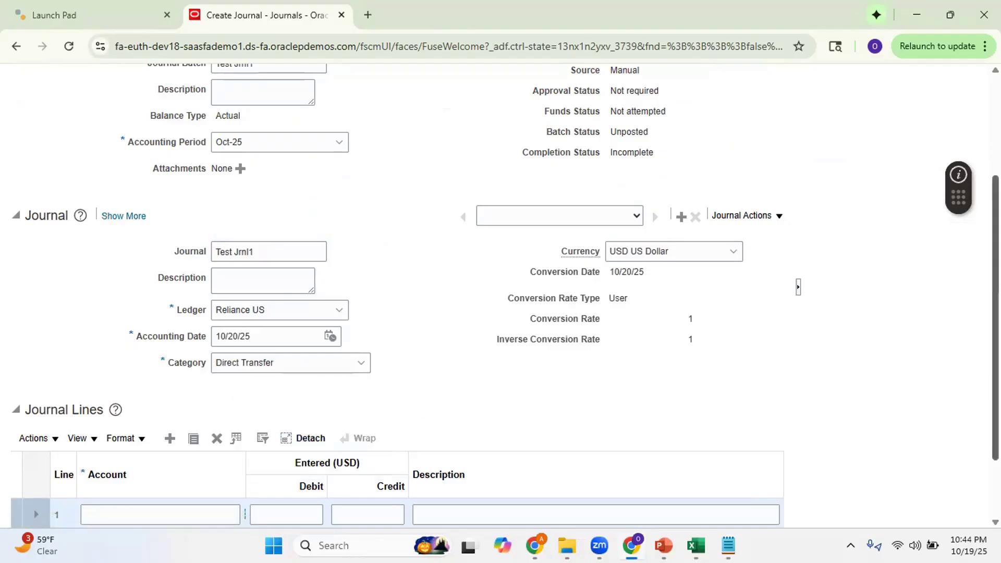
Start journal line 1's account combination with company 004 Reliance Telecomm and cost center 0010 Marketing
{"action": "scroll", "coordinate": [500, 292], "scroll_direction": "down", "scroll_amount": 3}
{"action": "scroll", "coordinate": [500, 292], "scroll_direction": "up", "scroll_amount": 5}
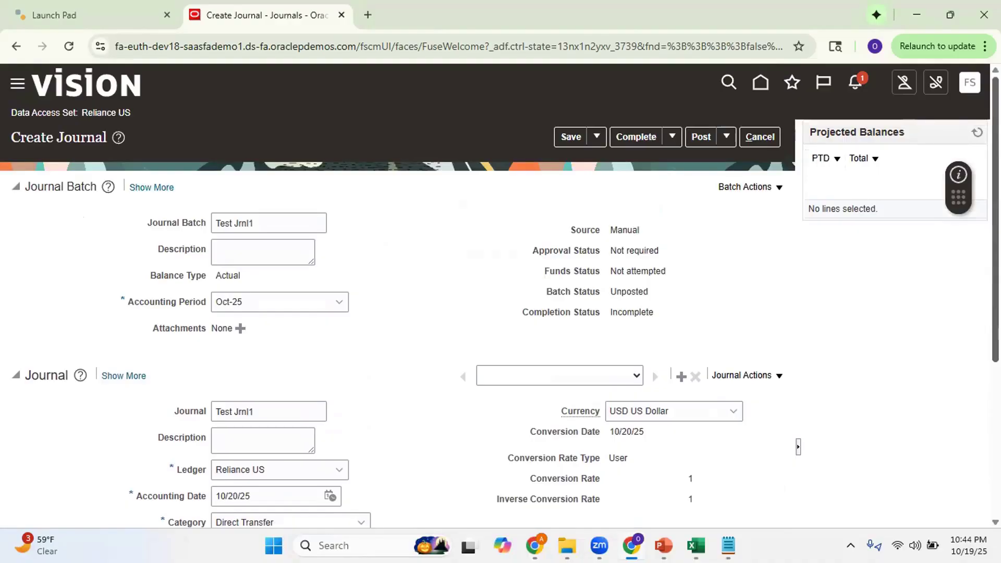
{"action": "scroll", "coordinate": [274, 429], "scroll_direction": "down", "scroll_amount": 5}
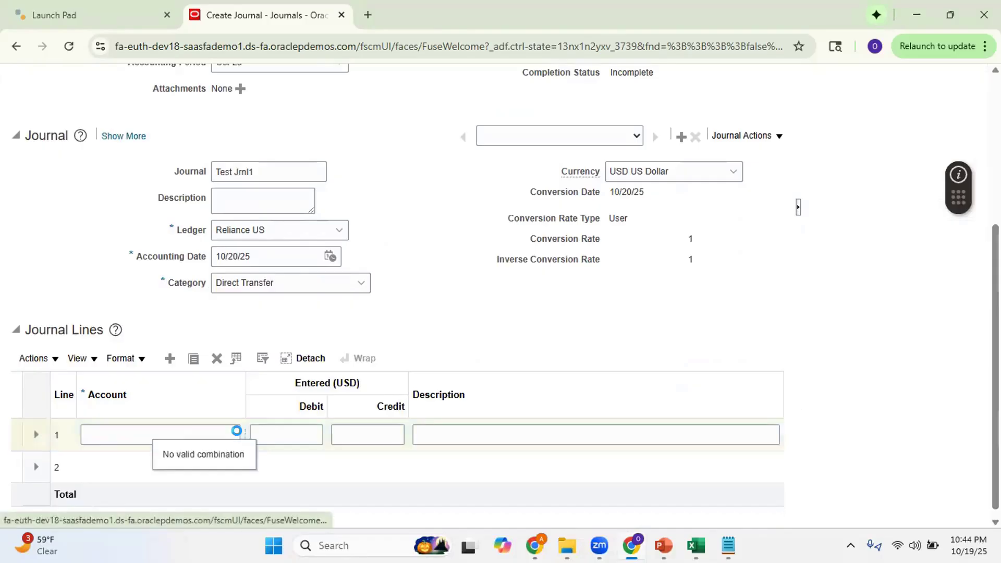
{"action": "left_click", "coordinate": [236, 431]}
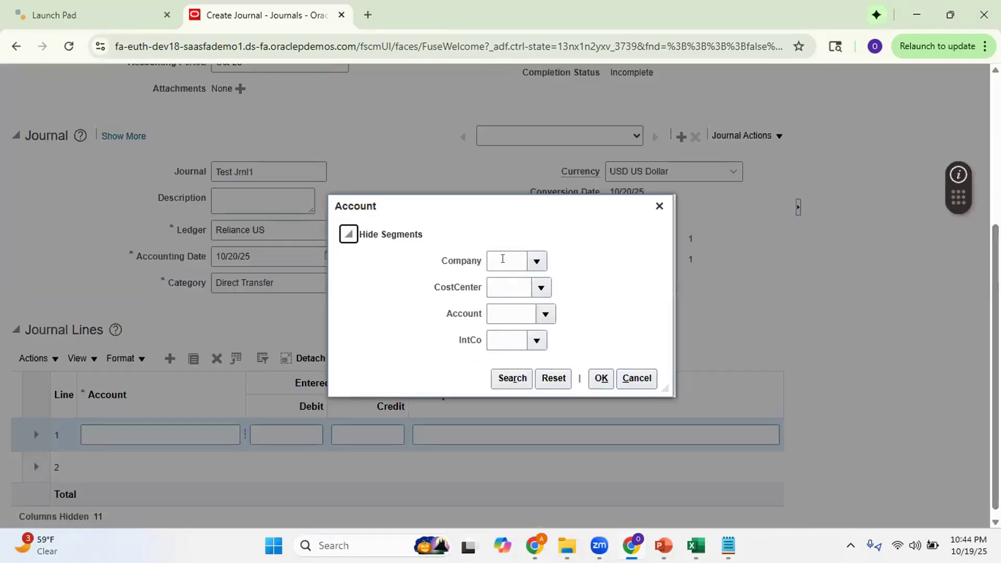
{"action": "left_click", "coordinate": [502, 259]}
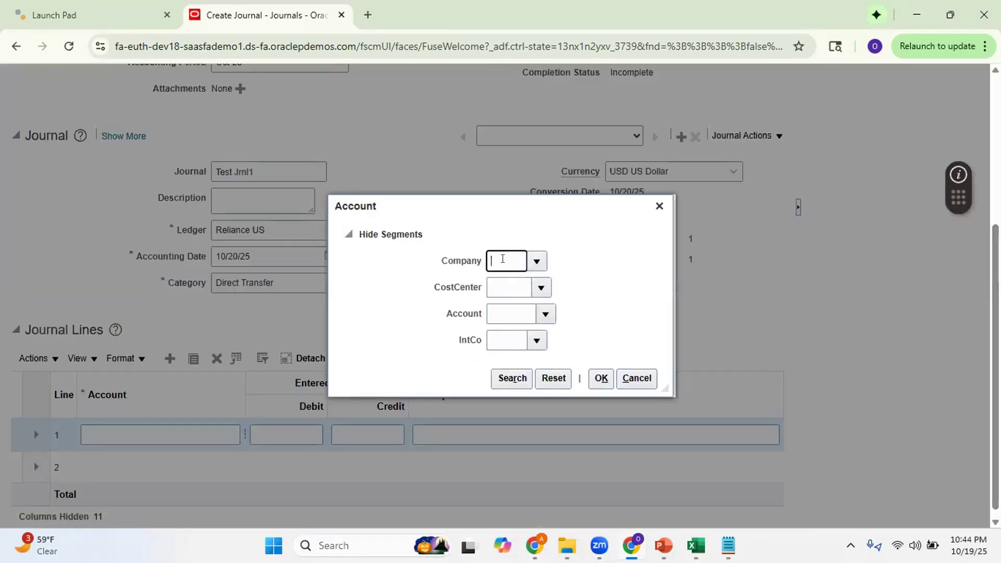
{"action": "left_click", "coordinate": [540, 265]}
{"action": "left_click", "coordinate": [517, 286]}
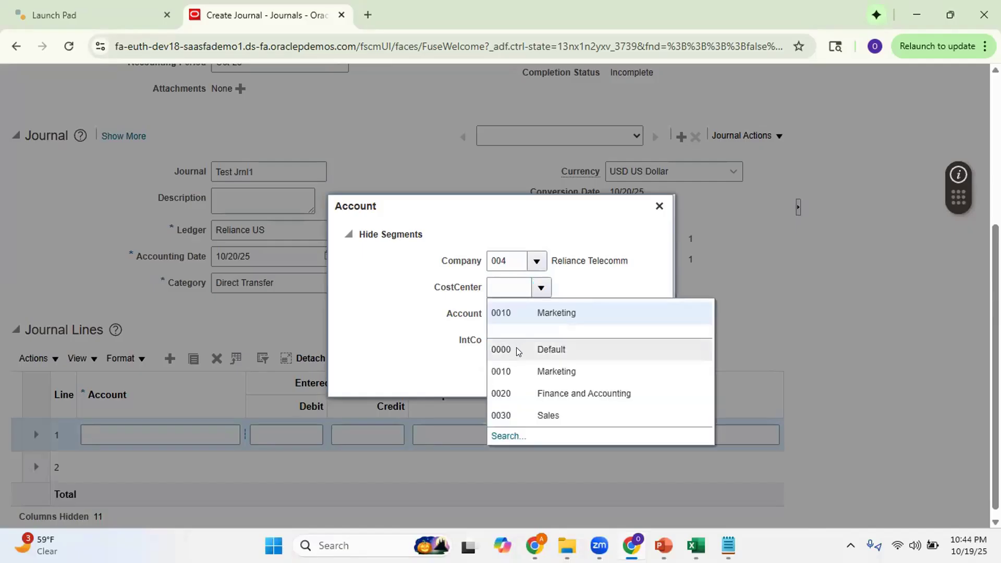
{"action": "left_click", "coordinate": [518, 313]}
Complete line 1's account combination with account 52151 Sales Salaries and IntCo 000, and enter a debit of 25,000
{"action": "left_click", "coordinate": [546, 313]}
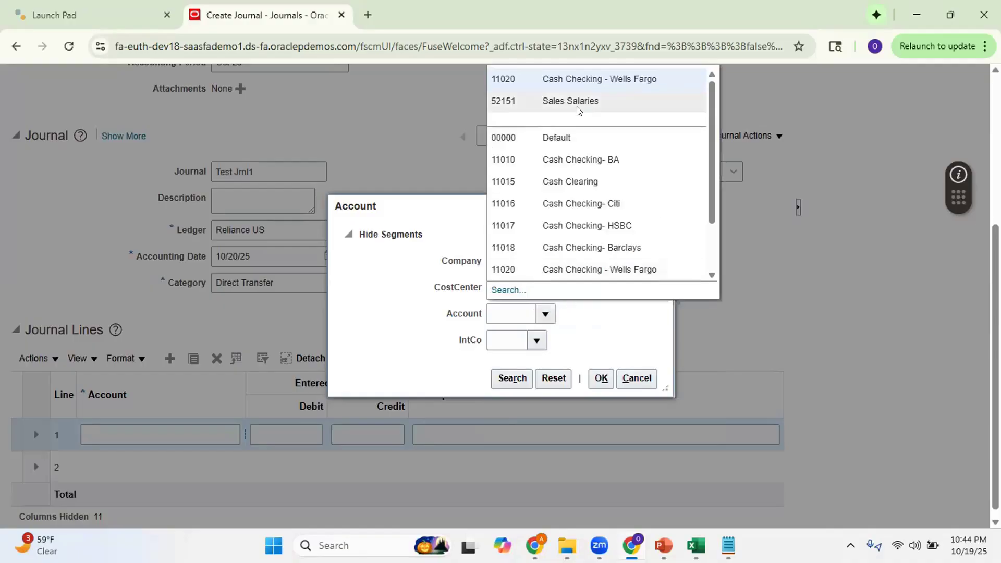
{"action": "left_click", "coordinate": [576, 101]}
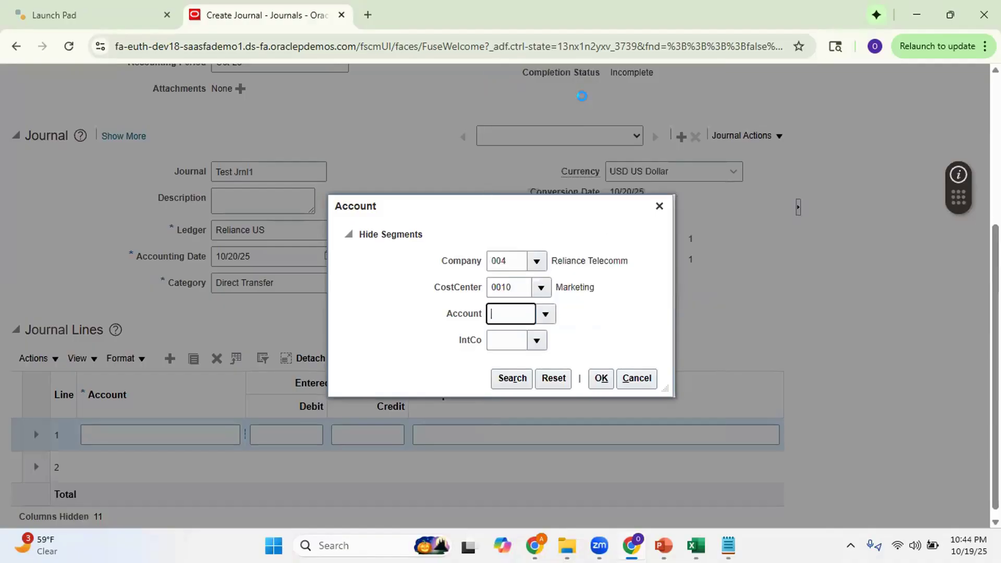
{"action": "left_click", "coordinate": [536, 341]}
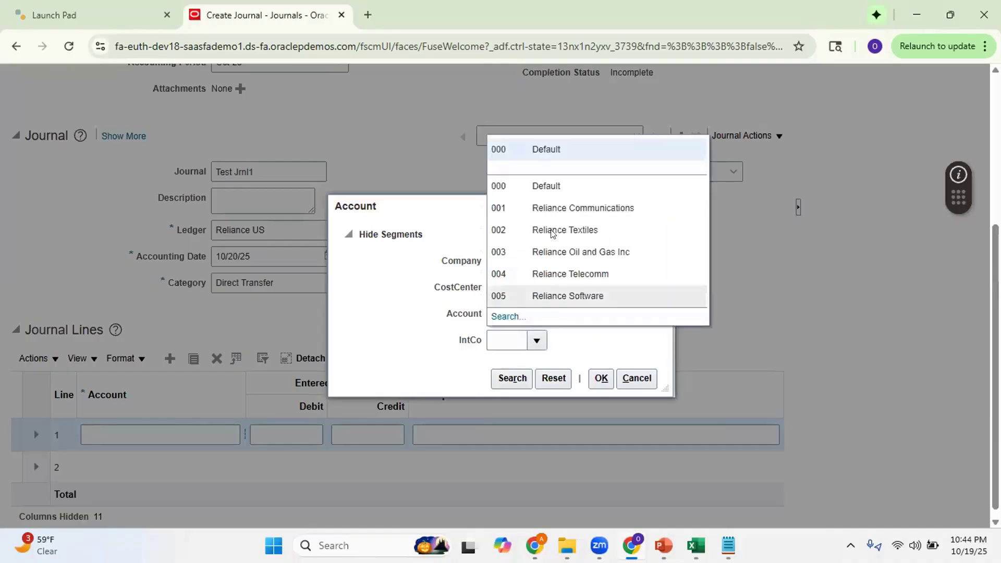
{"action": "left_click", "coordinate": [511, 154]}
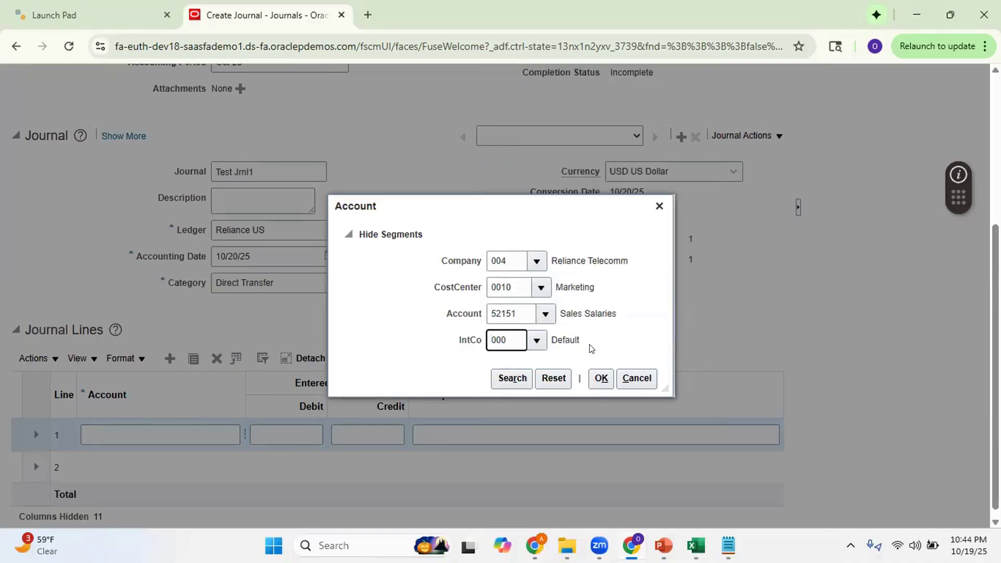
{"action": "left_click", "coordinate": [600, 378]}
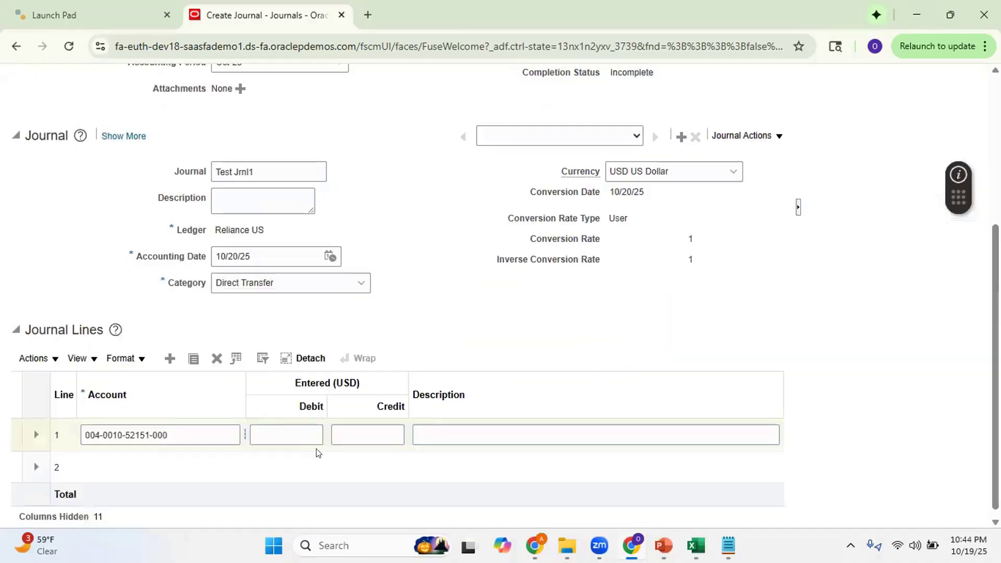
{"action": "scroll", "coordinate": [534, 465], "scroll_direction": "down", "scroll_amount": 5}
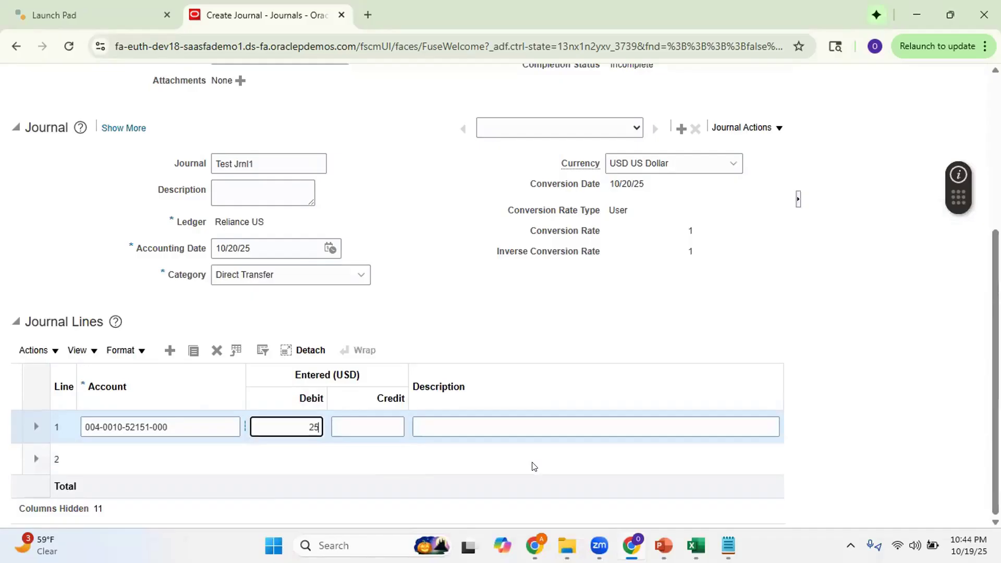
{"action": "type", "text": "000"}
{"action": "left_click", "coordinate": [178, 454]}
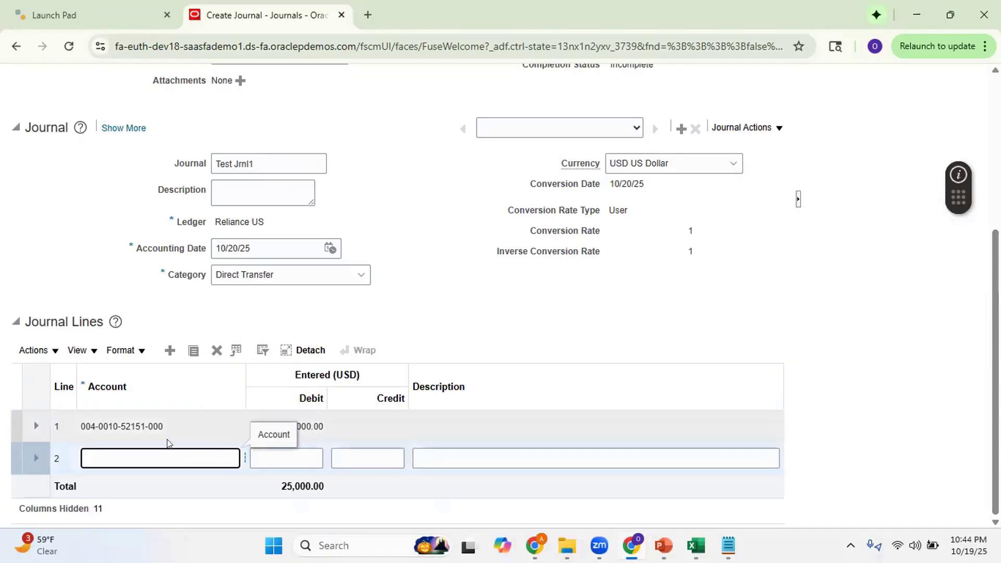
{"action": "type", "text": "004-0"}
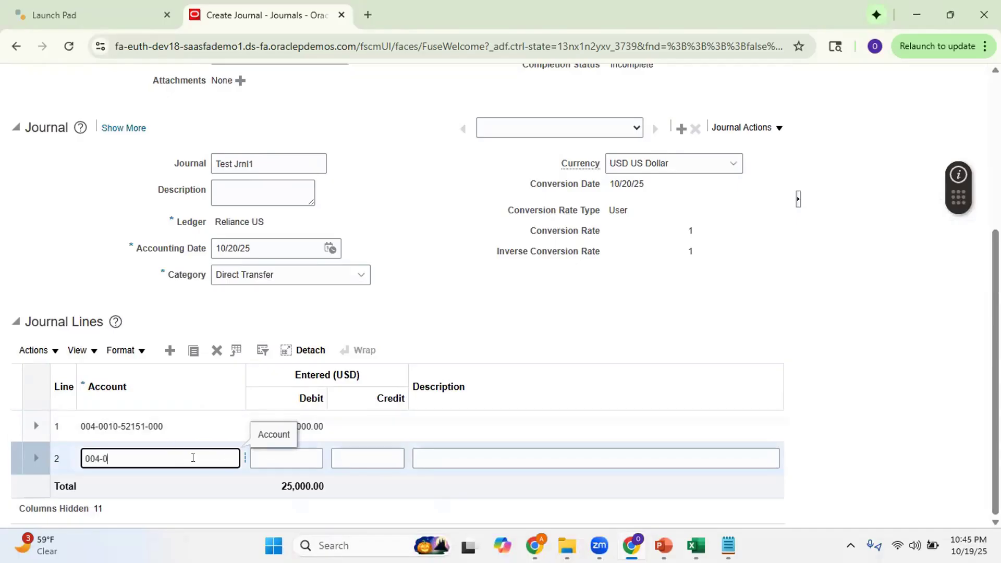
{"action": "type", "text": "000-52151-000"}
Try to change the Account segment of journal line 2 to 11016 Cash Checking- Citi
{"action": "left_click", "coordinate": [244, 459]}
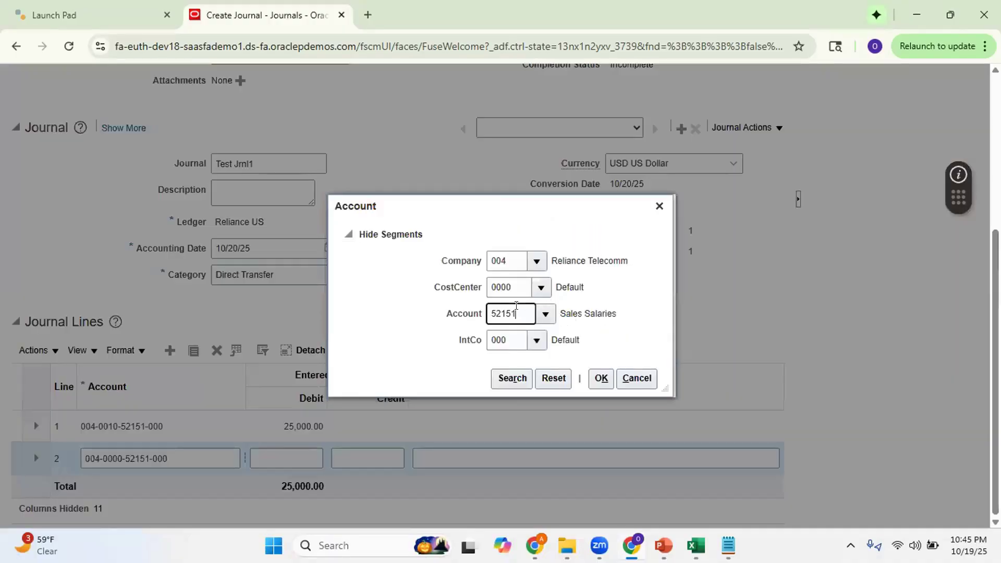
{"action": "left_click_drag", "start_coordinate": [531, 313], "coordinate": [415, 313]}
{"action": "key", "text": "BackSpace"}
{"action": "left_click", "coordinate": [545, 313]}
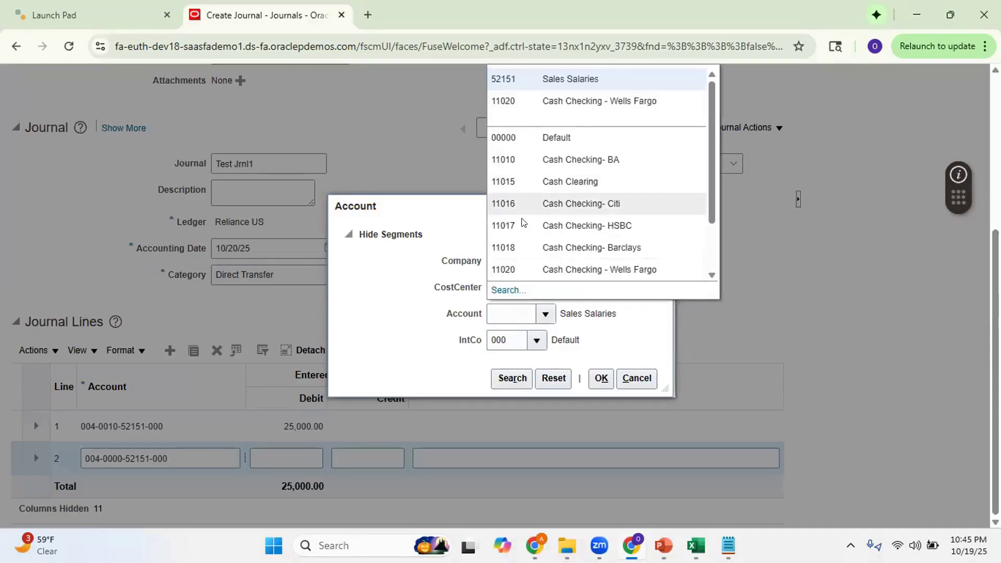
{"action": "left_click", "coordinate": [520, 202]}
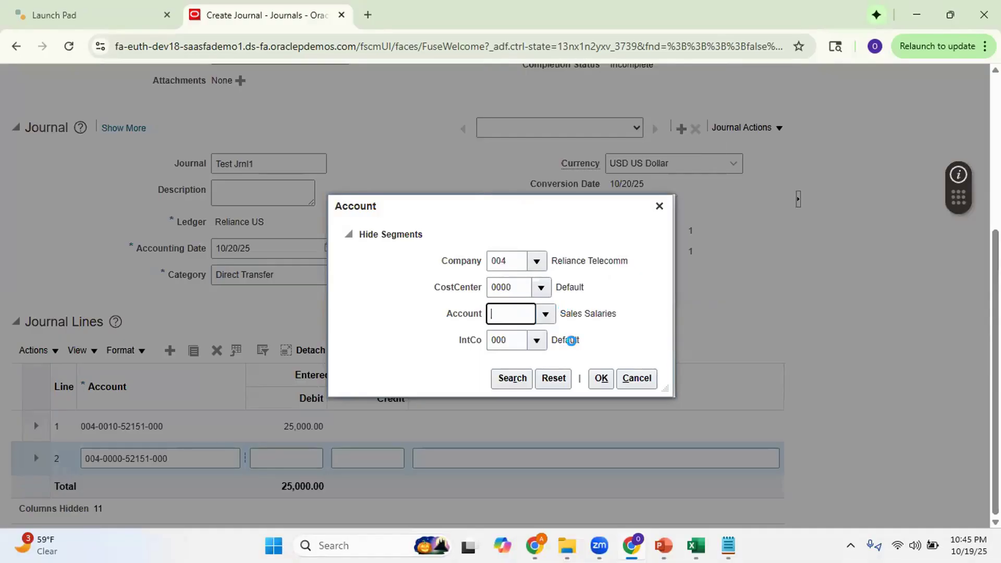
{"action": "left_click", "coordinate": [601, 378]}
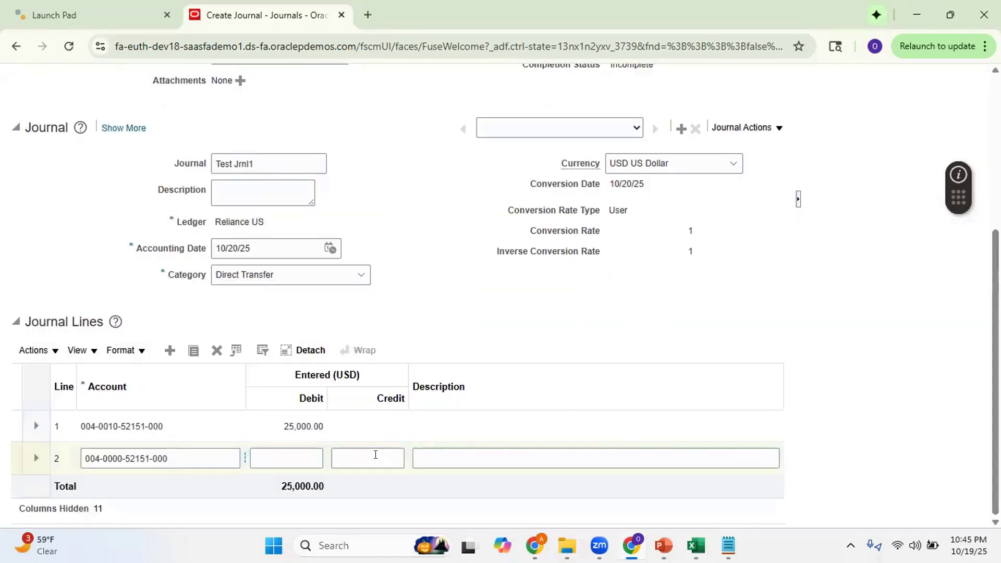
Enter a credit of 25,000 on journal line 2 and save the journal
{"action": "left_click", "coordinate": [375, 455]}
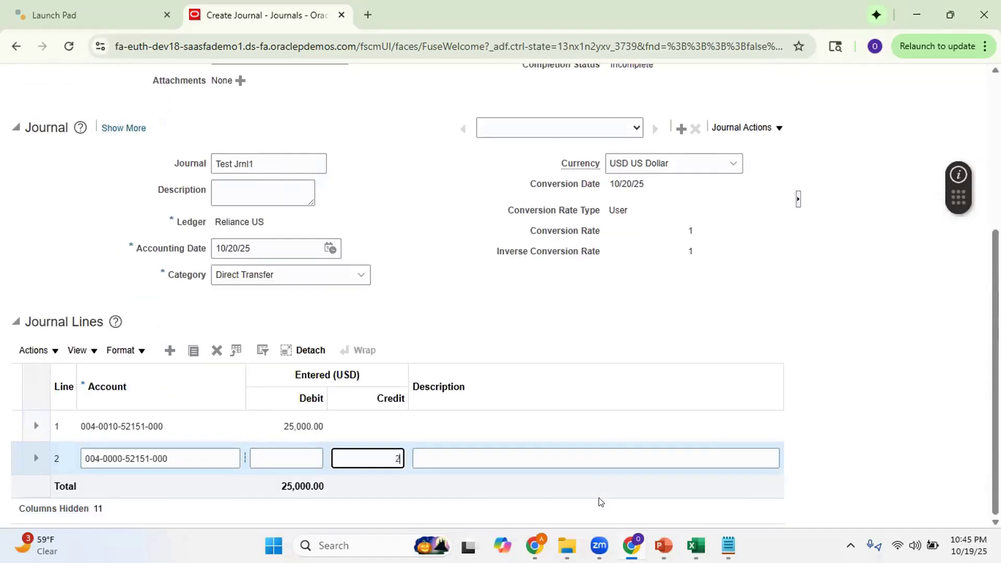
{"action": "type", "text": "25000"}
{"action": "left_click", "coordinate": [430, 280]}
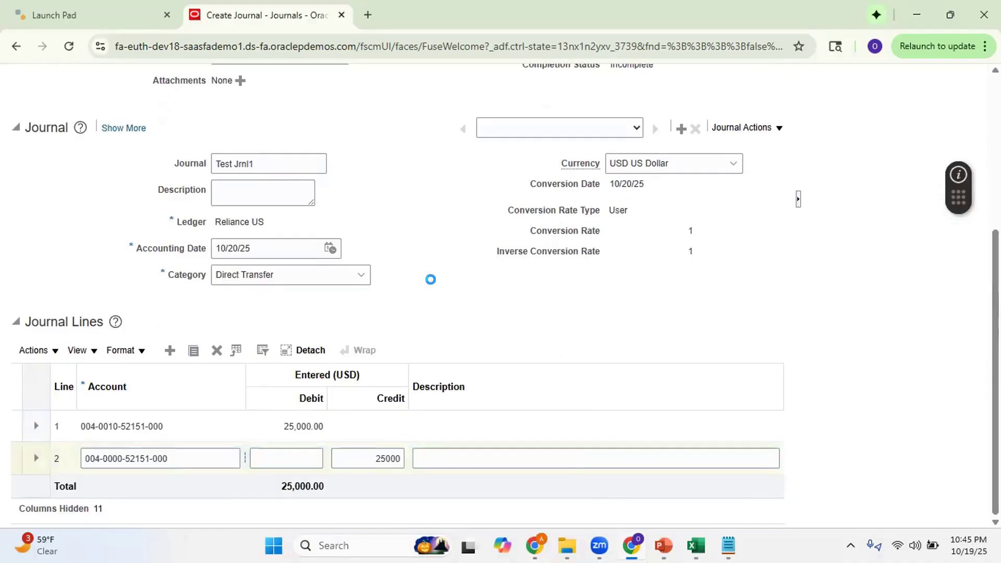
{"action": "left_click_drag", "start_coordinate": [995, 292], "coordinate": [995, 138]}
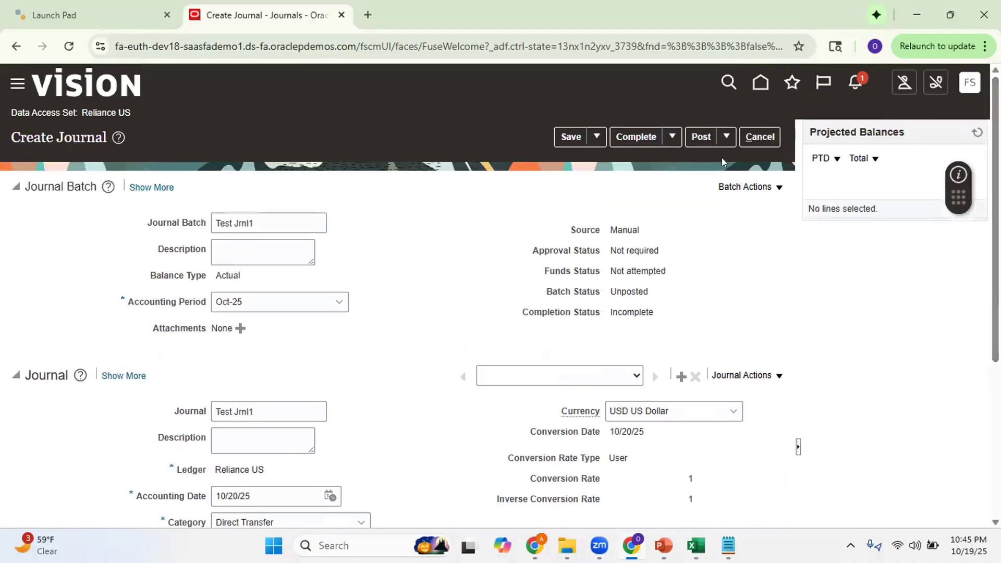
{"action": "left_click", "coordinate": [572, 138]}
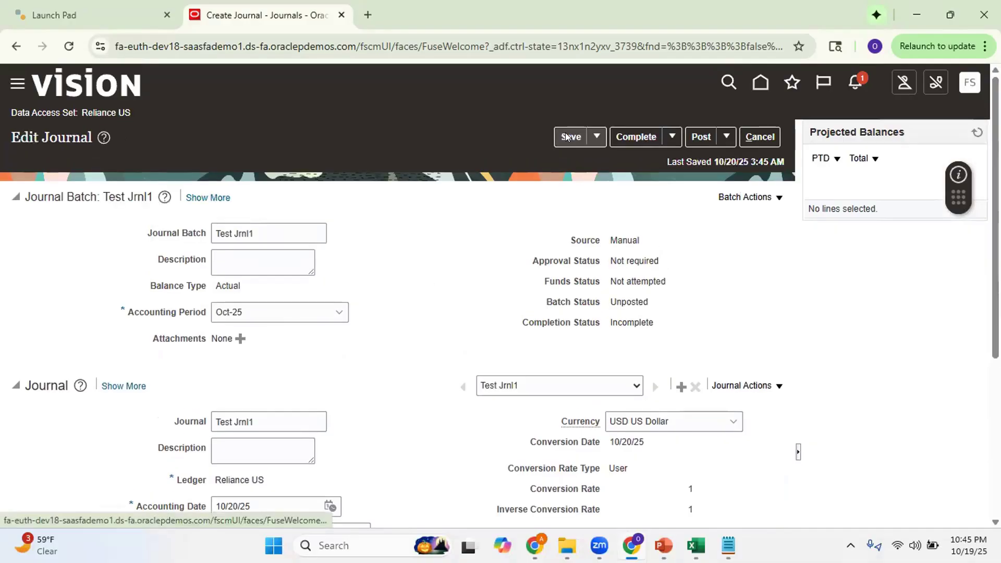
Review the sequencing notes in Notepad and compare them with the saved journal's category
{"action": "mouse_move", "coordinate": [732, 539]}
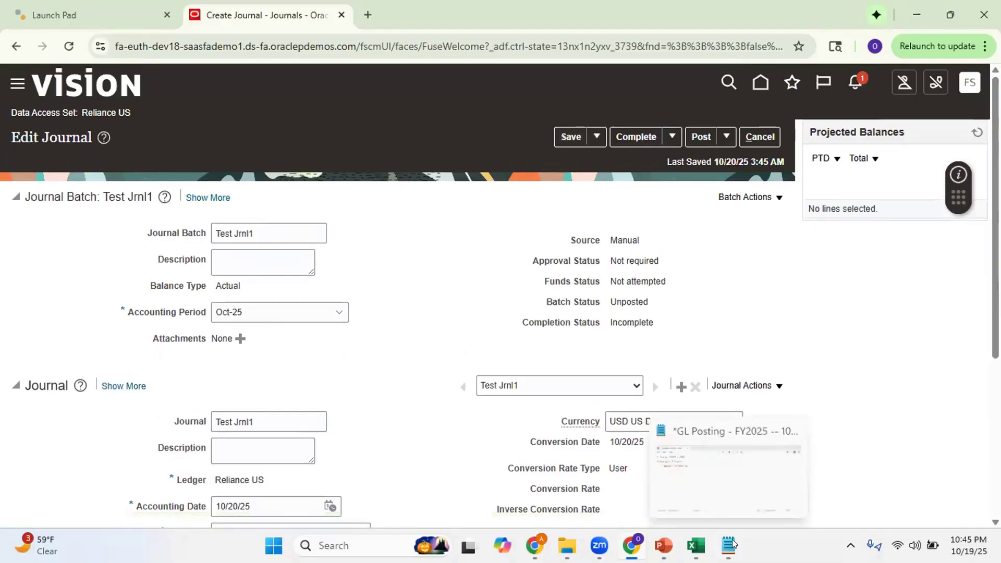
{"action": "left_click", "coordinate": [748, 475]}
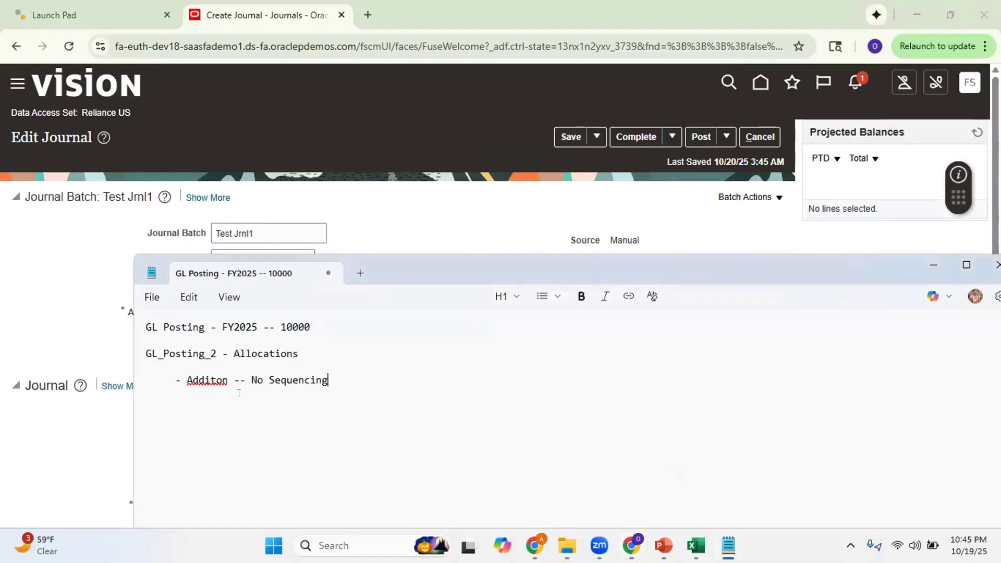
{"action": "key", "text": "alt+Tab"}
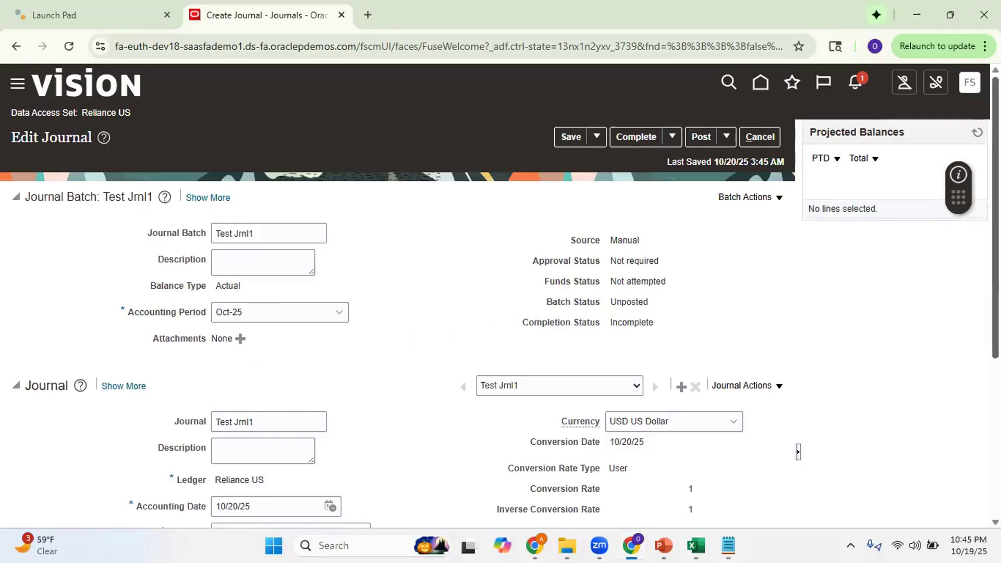
{"action": "scroll", "coordinate": [645, 291], "scroll_direction": "down", "scroll_amount": 2}
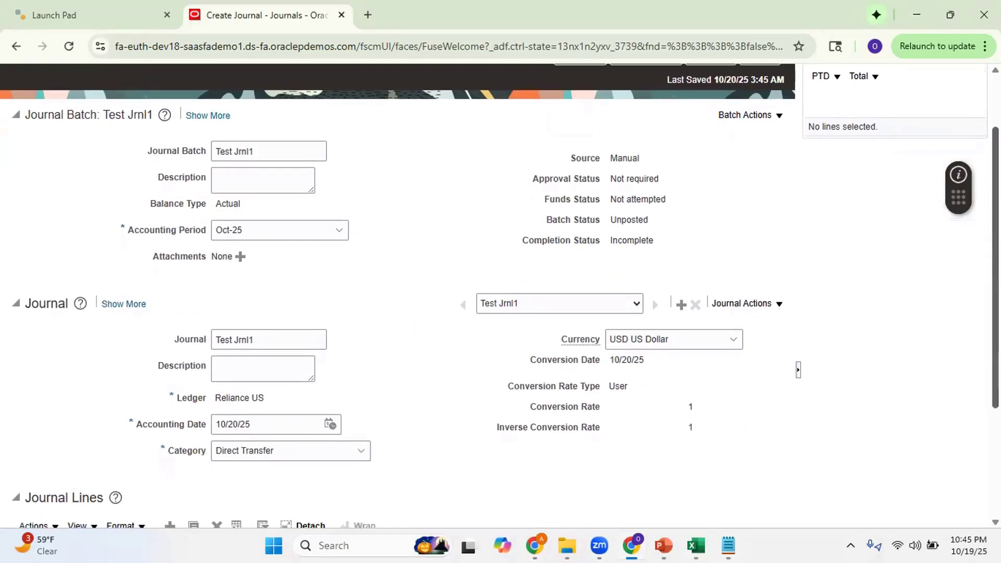
Expand the Test Jrnl1 journal details and examine its accounting and reporting sequence fields before posting
{"action": "scroll", "coordinate": [416, 277], "scroll_direction": "up", "scroll_amount": 2}
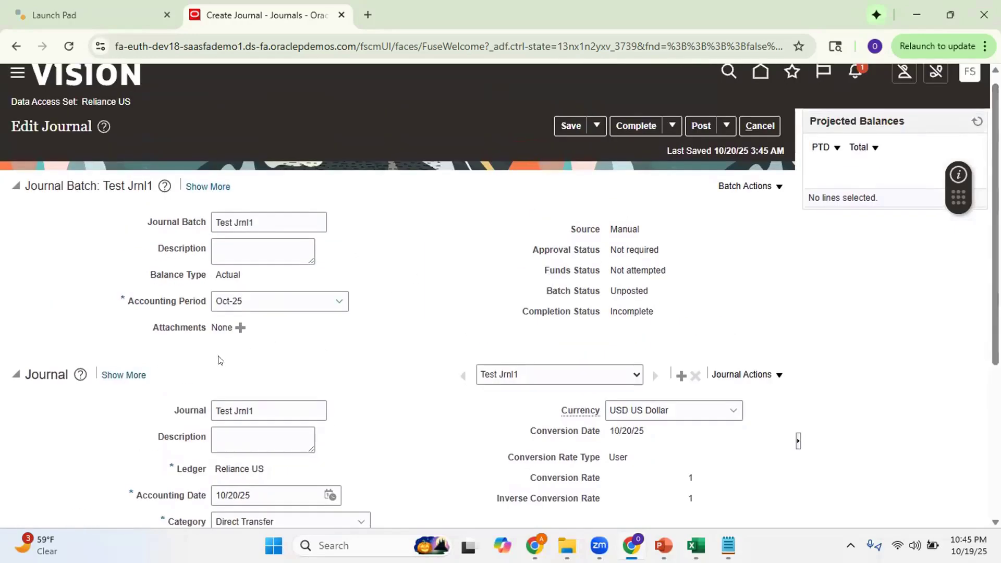
{"action": "left_click", "coordinate": [123, 374]}
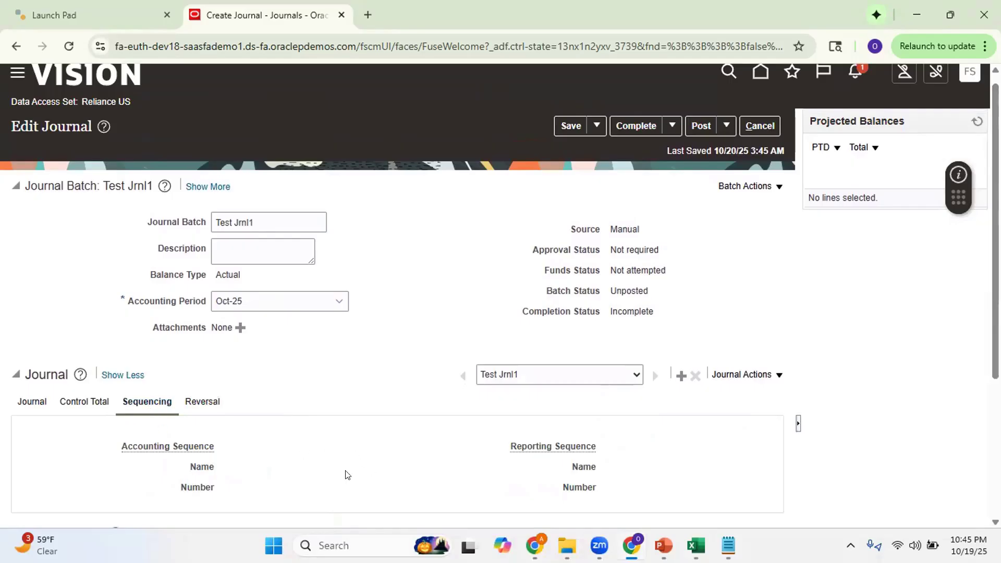
{"action": "scroll", "coordinate": [693, 464], "scroll_direction": "down", "scroll_amount": 2}
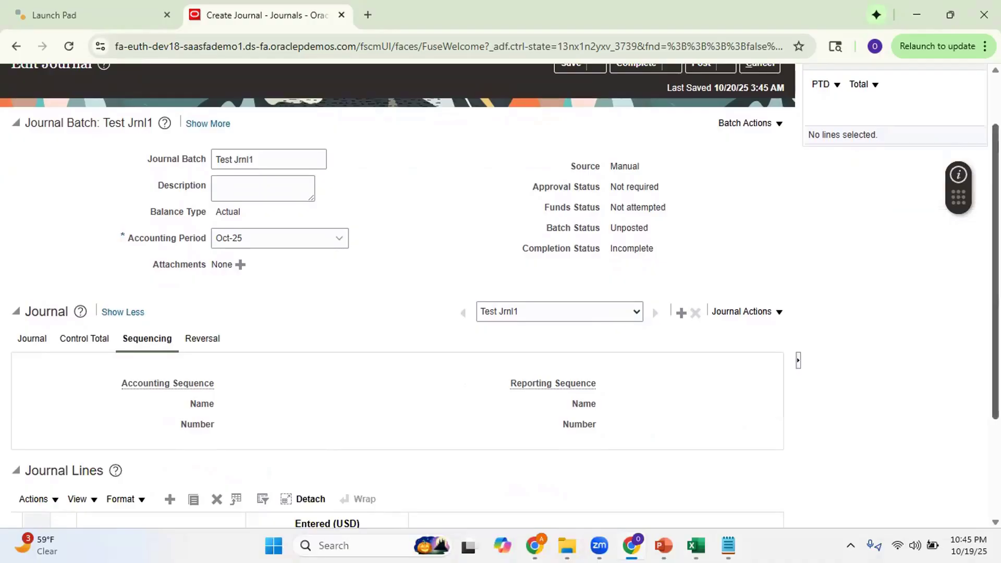
{"action": "scroll", "coordinate": [916, 290], "scroll_direction": "up", "scroll_amount": 1}
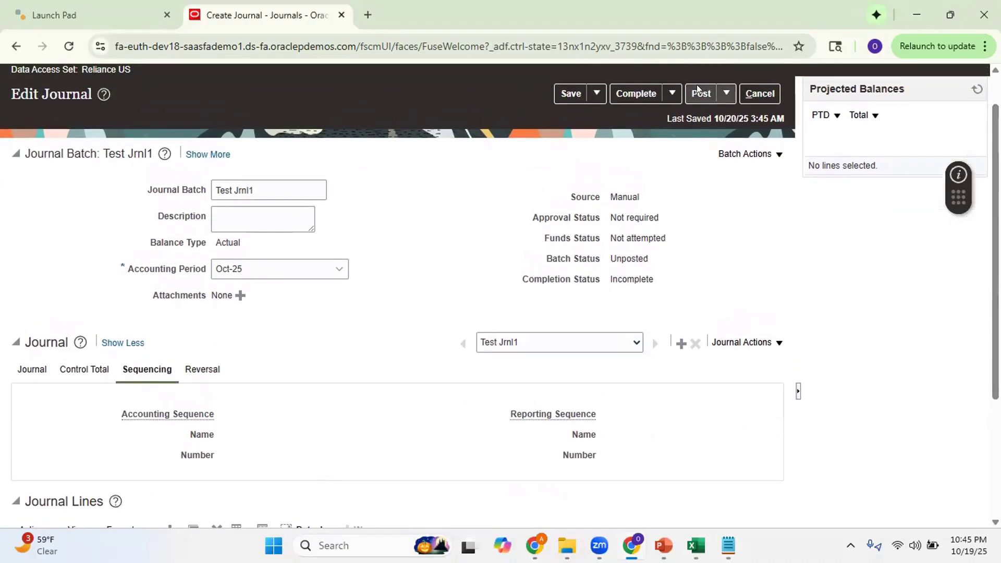
Post the Test Jrnl1 journal batch, acknowledge the submission and refresh the journal's status and balances
{"action": "left_click", "coordinate": [698, 91]}
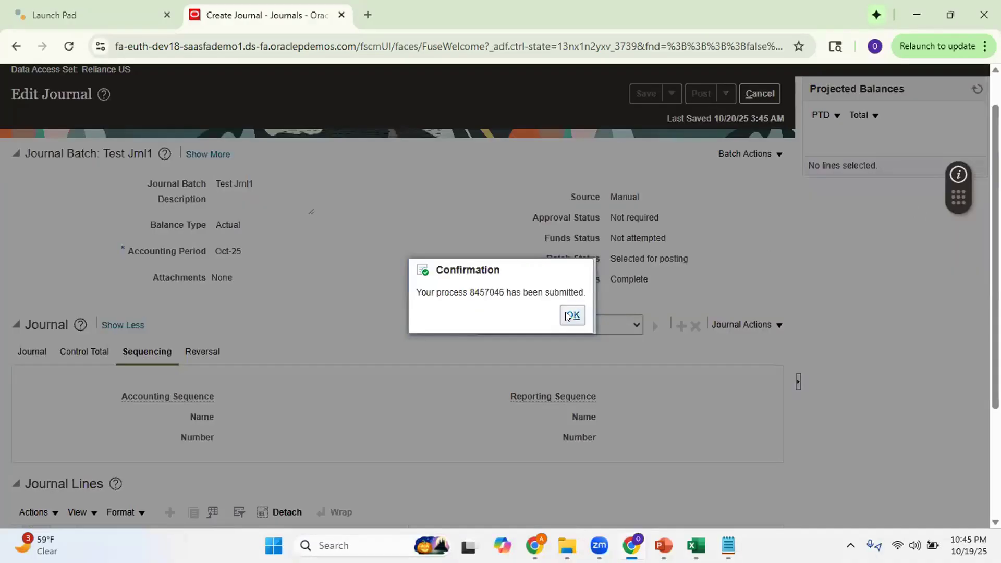
{"action": "left_click", "coordinate": [568, 316]}
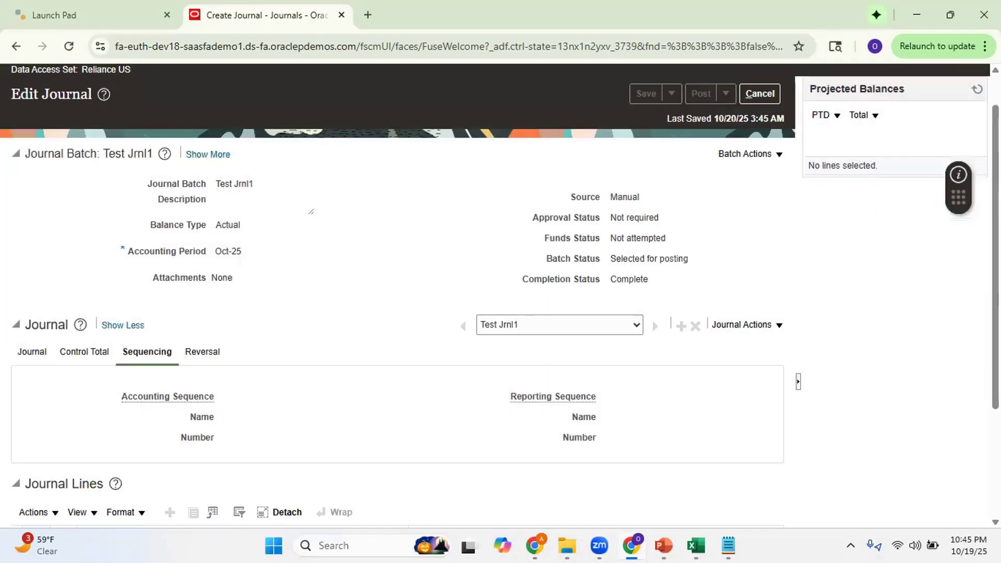
{"action": "left_click", "coordinate": [972, 84]}
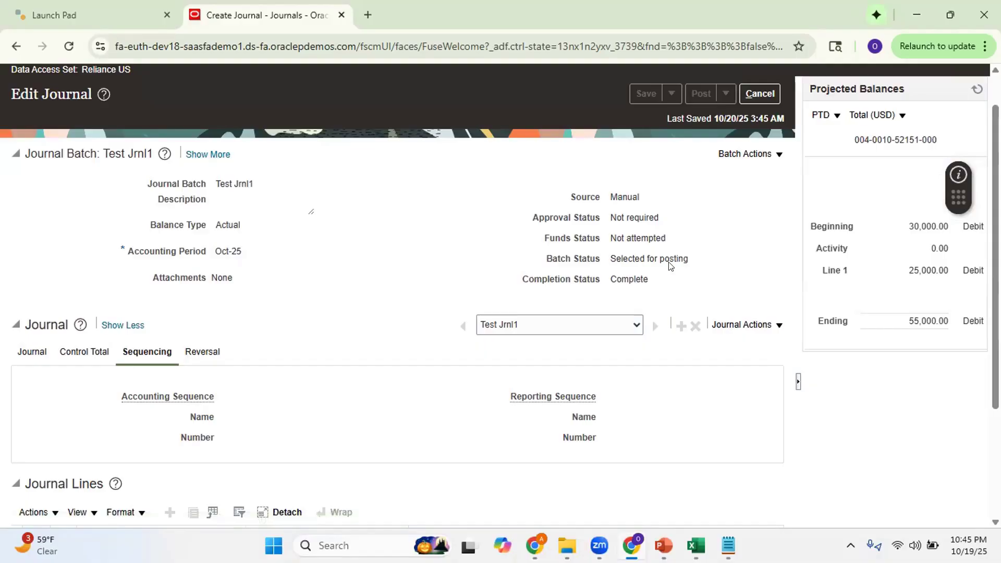
{"action": "left_click", "coordinate": [976, 88]}
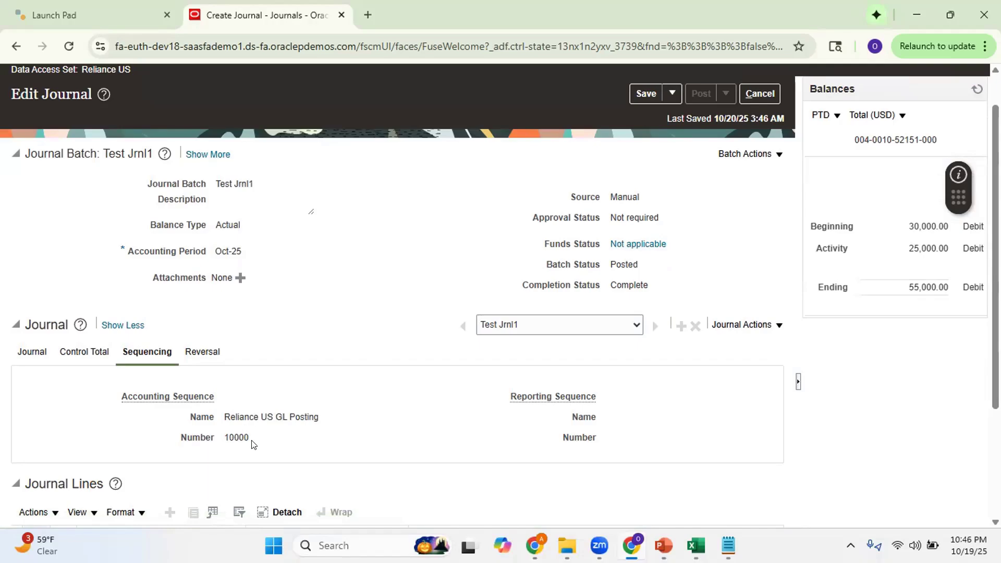
Compare the GL_Posting_2 Allocations rule in the Notepad notes with the accounting sequence on the posted Test Jrnl1 journal
{"action": "key", "text": "alt+Tab"}
{"action": "key", "text": "alt+Tab"}
{"action": "key", "text": "alt+Tab"}
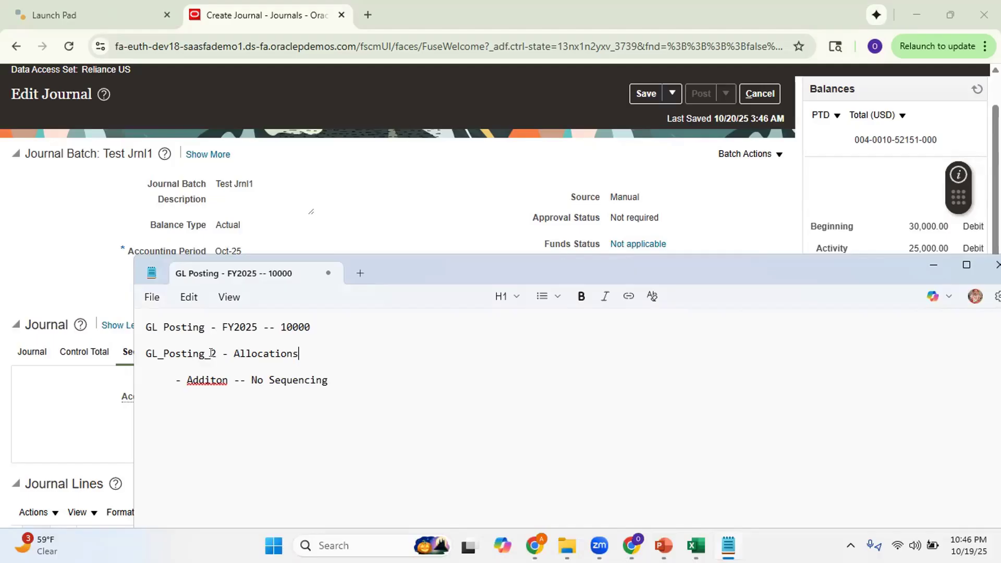
{"action": "left_click_drag", "start_coordinate": [216, 353], "coordinate": [135, 351]}
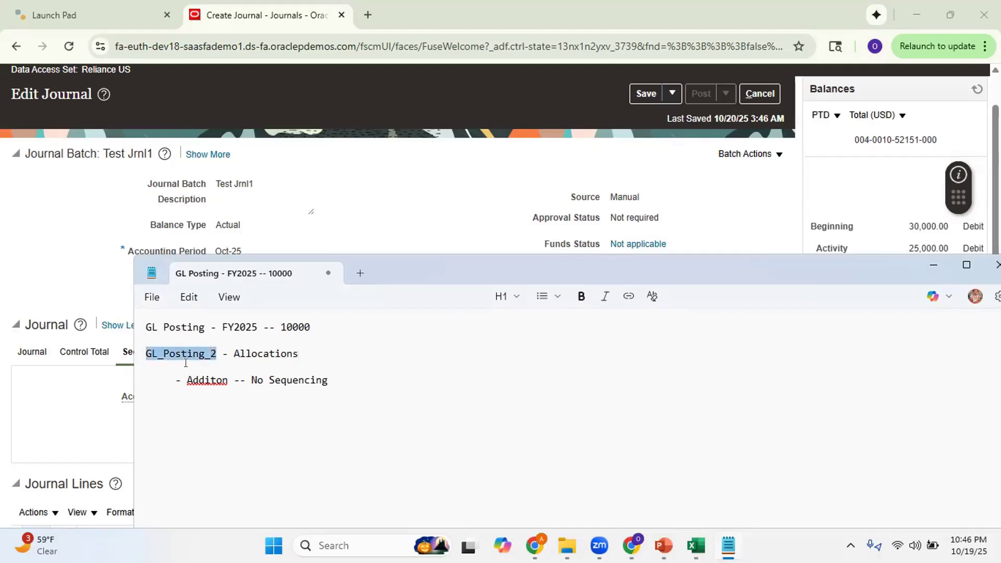
{"action": "key", "text": "alt+Tab"}
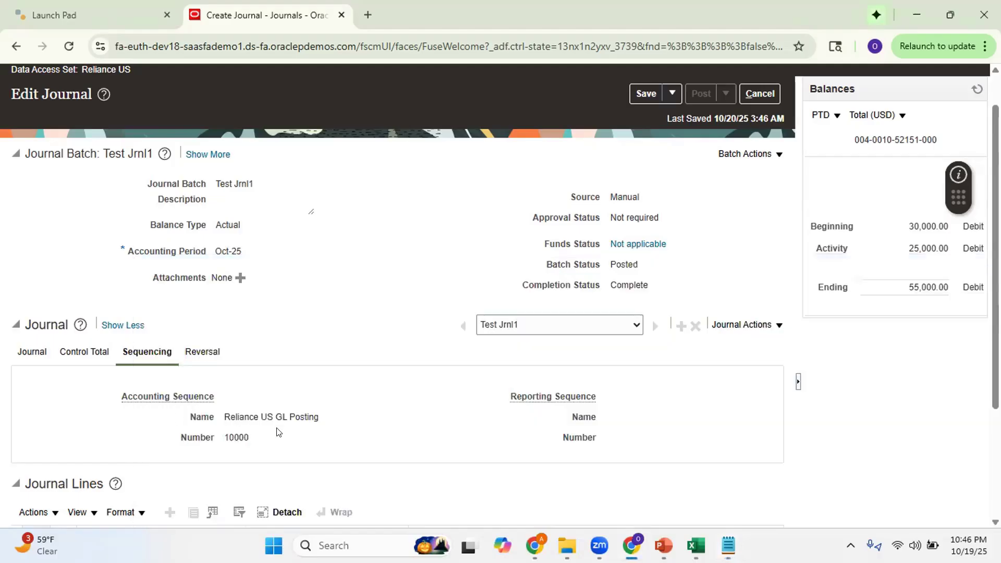
{"action": "key", "text": "alt+Tab"}
{"action": "key", "text": "alt+Tab"}
Copy the posted batch into a new batch named Test Jrnl2 with accounting period Oct-25
{"action": "left_click", "coordinate": [752, 158]}
{"action": "left_click", "coordinate": [749, 176]}
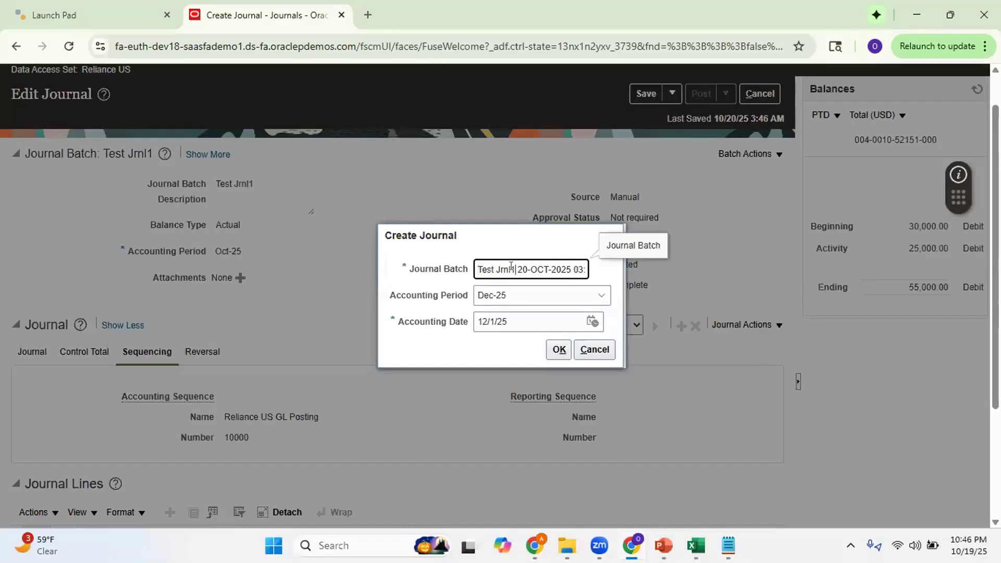
{"action": "key", "text": "BackSpace"}
{"action": "key", "text": "BackSpace"}
{"action": "type", "text": "2"}
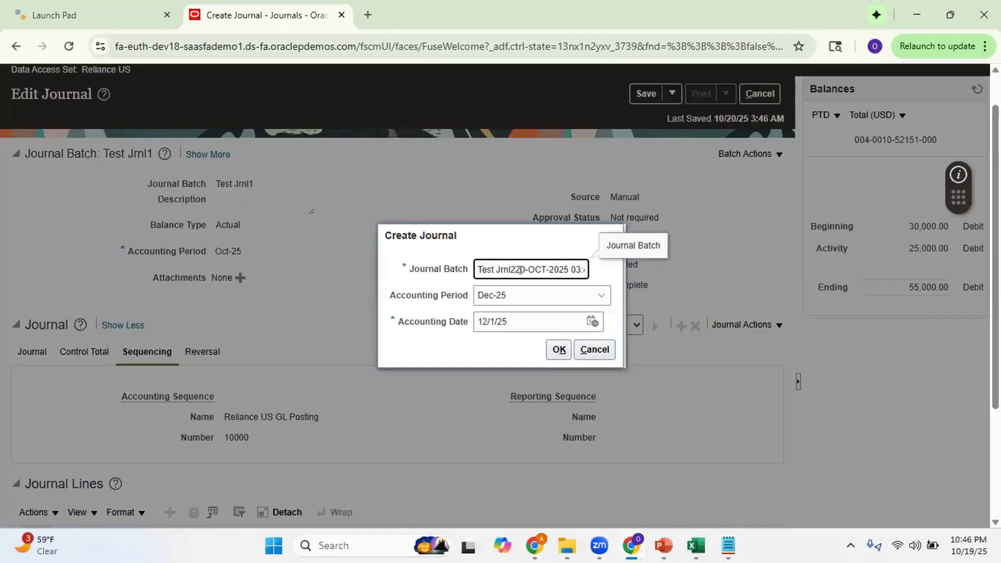
{"action": "key", "text": "shift+End"}
{"action": "key", "text": "Delete"}
{"action": "left_click", "coordinate": [527, 292]}
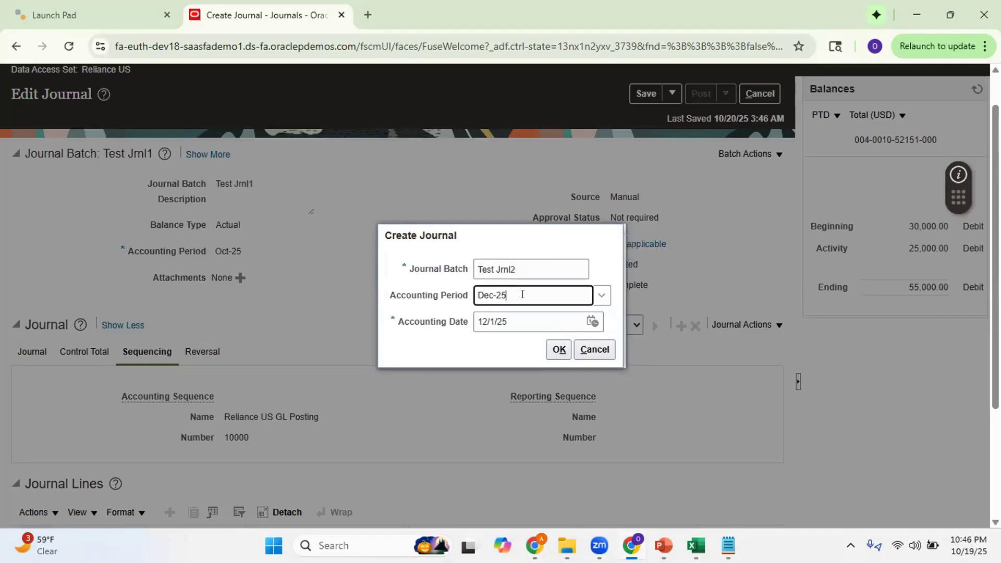
{"action": "key", "text": "ctrl+a"}
{"action": "type", "text": "oc"}
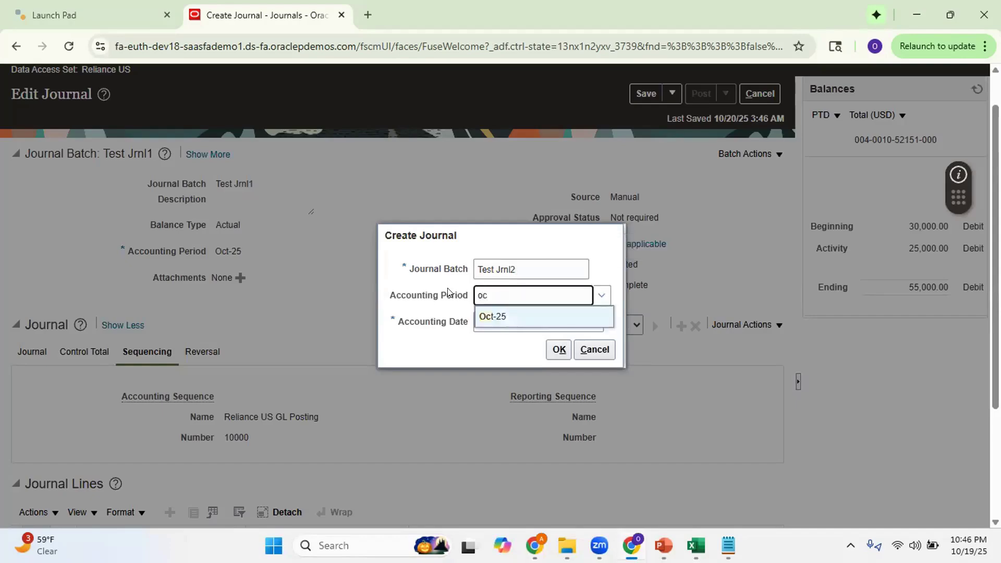
{"action": "left_click", "coordinate": [492, 315]}
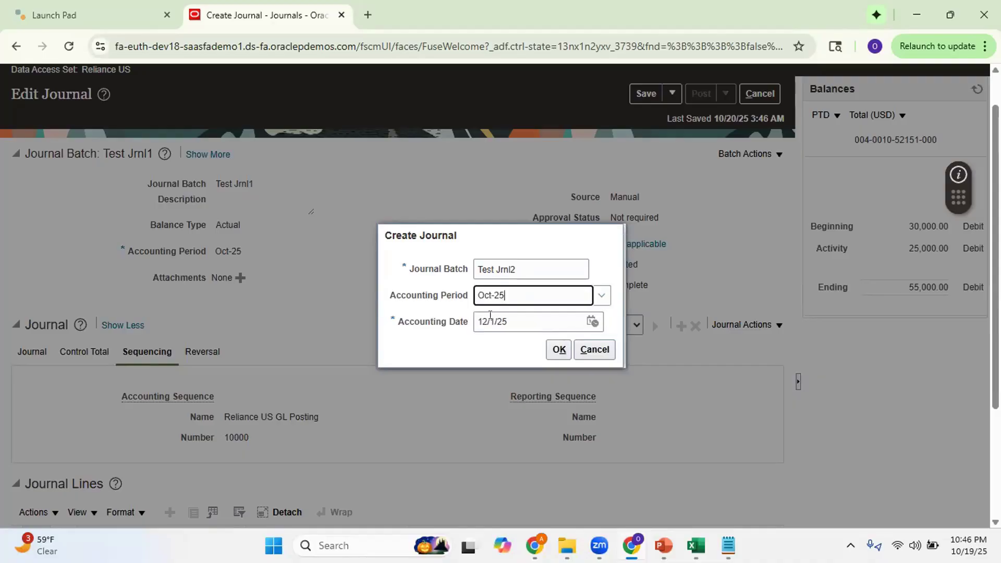
{"action": "left_click", "coordinate": [553, 354]}
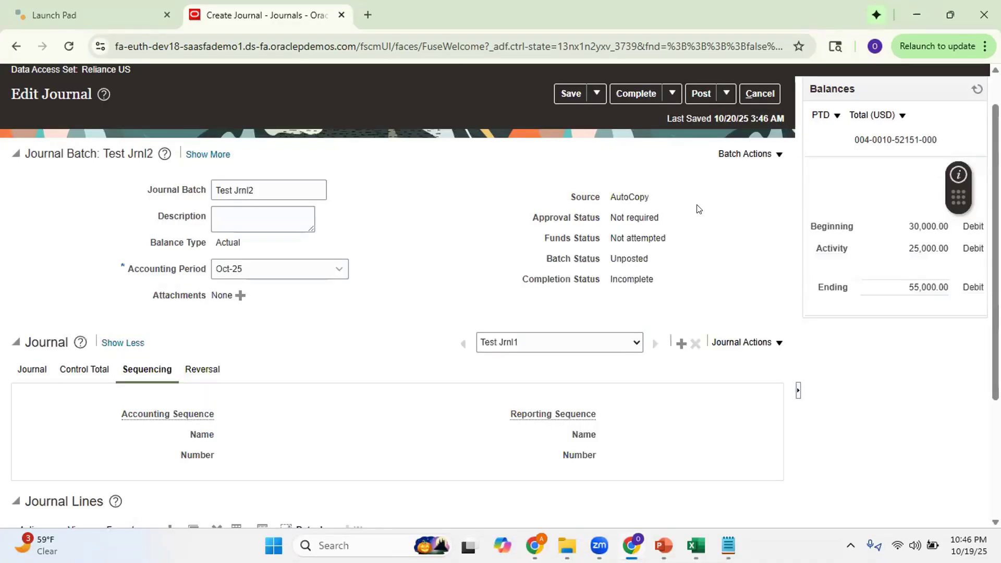
Save and post the Test Jrnl2 batch, acknowledge the submission and refresh its status
{"action": "left_click", "coordinate": [566, 97]}
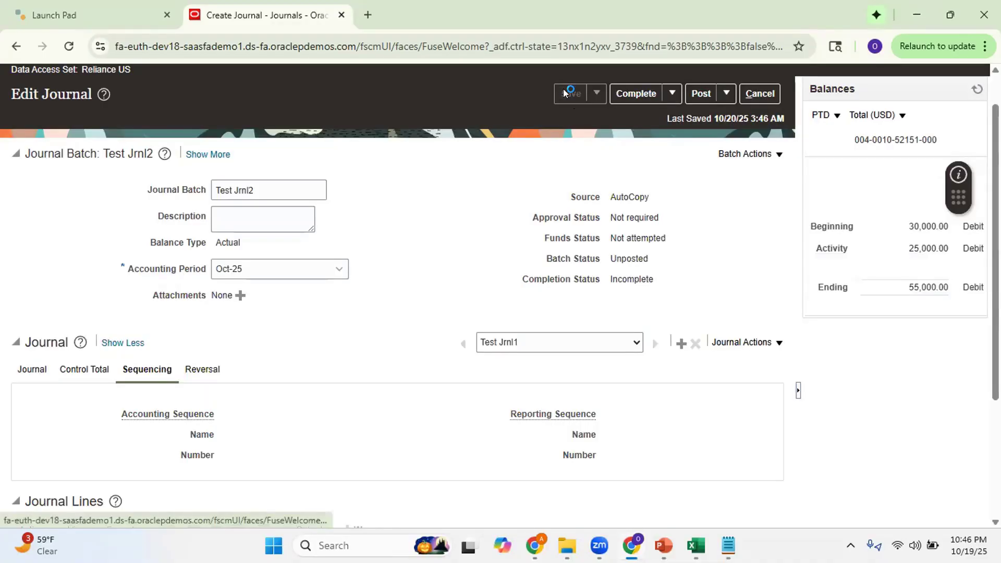
{"action": "left_click", "coordinate": [698, 94]}
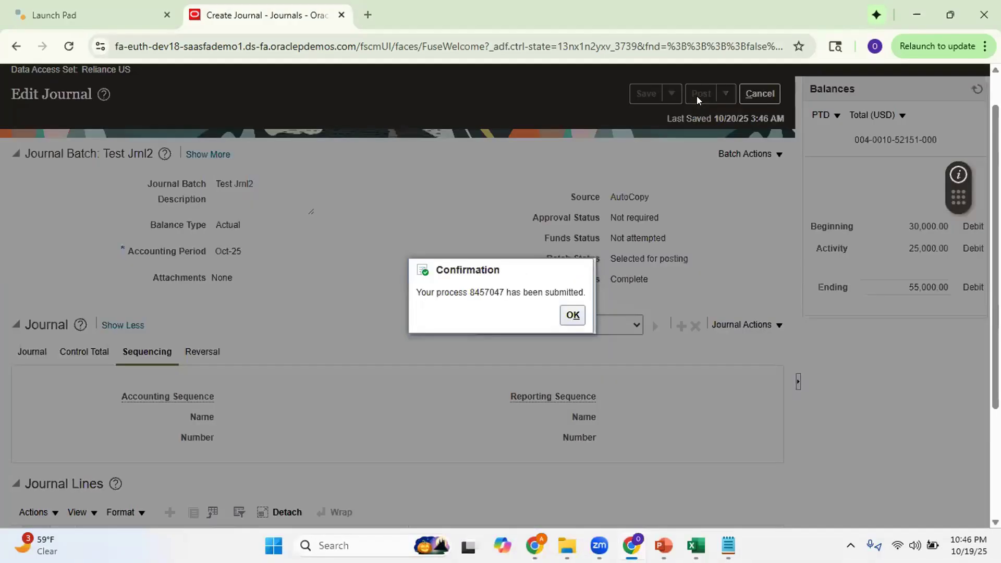
{"action": "left_click", "coordinate": [572, 315]}
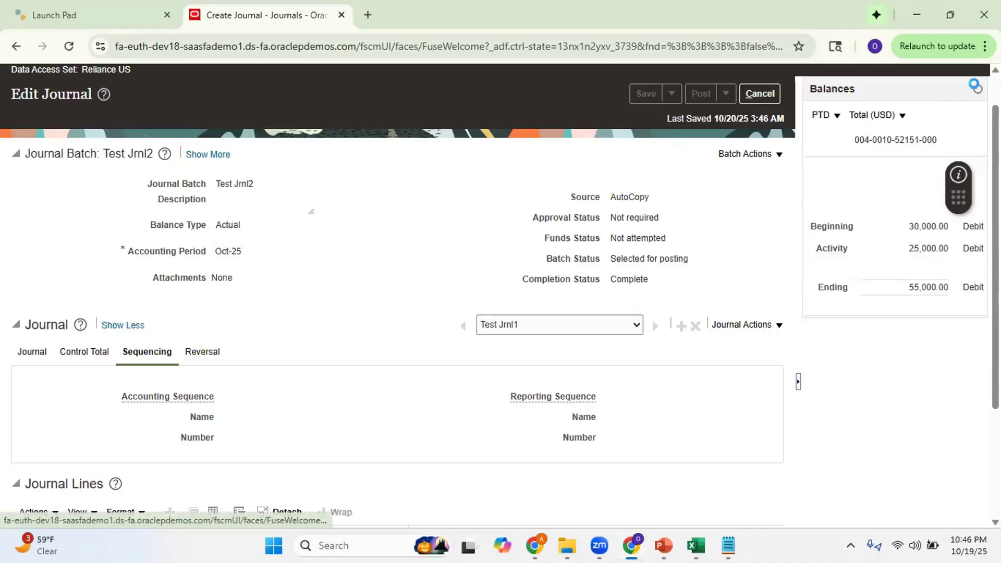
{"action": "left_click", "coordinate": [974, 86]}
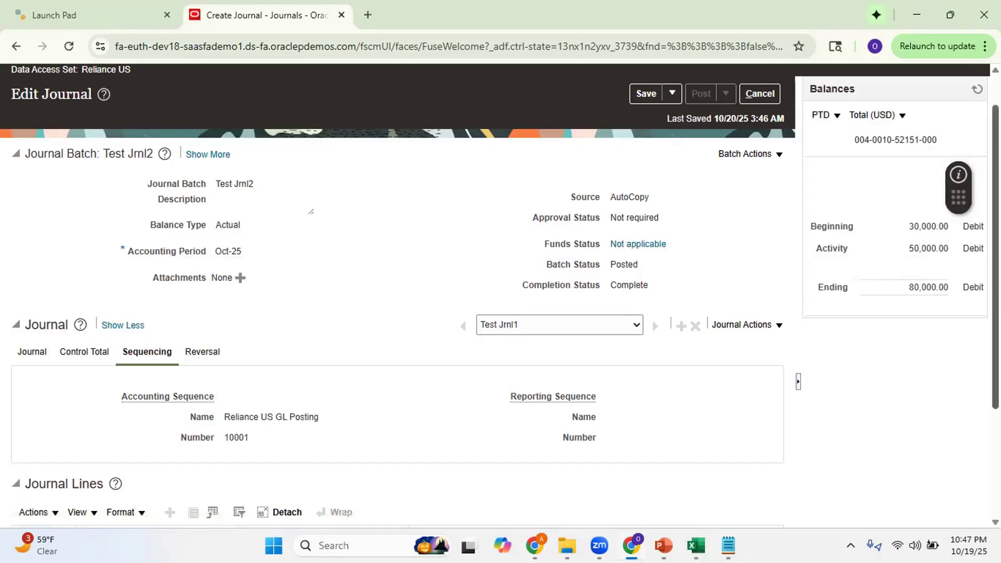
Check the Test Jrnl2 batch's journal category and accounting sequence against the sequencing notes in Notepad
{"action": "scroll", "coordinate": [396, 296], "scroll_direction": "down", "scroll_amount": 3}
{"action": "scroll", "coordinate": [331, 327], "scroll_direction": "up", "scroll_amount": 2}
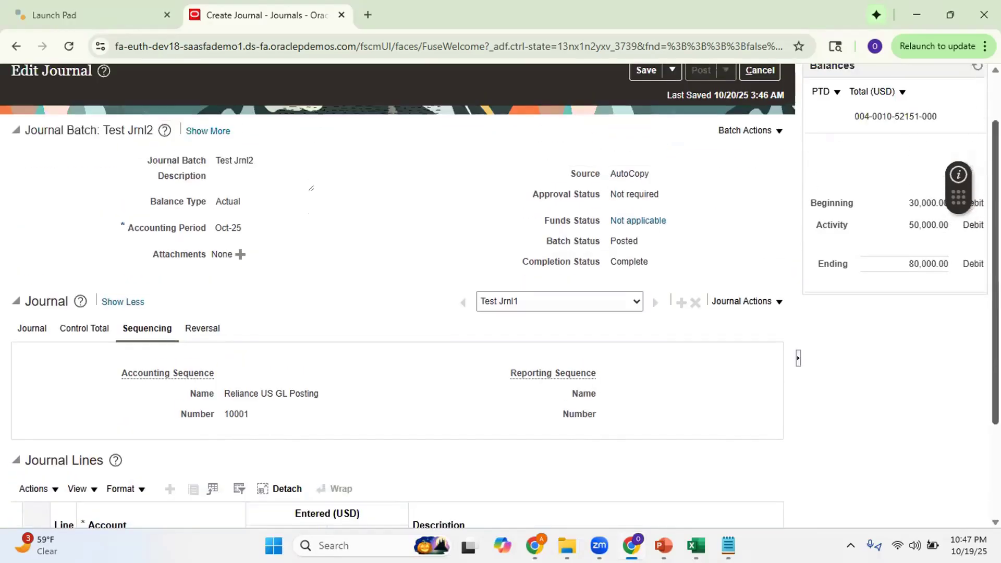
{"action": "left_click", "coordinate": [32, 328]}
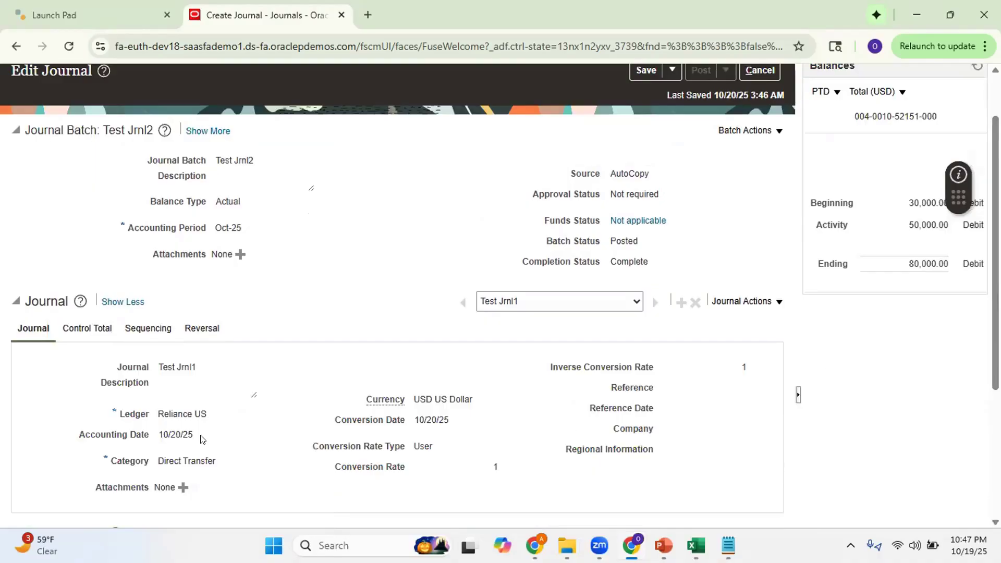
{"action": "key", "text": "alt+Tab"}
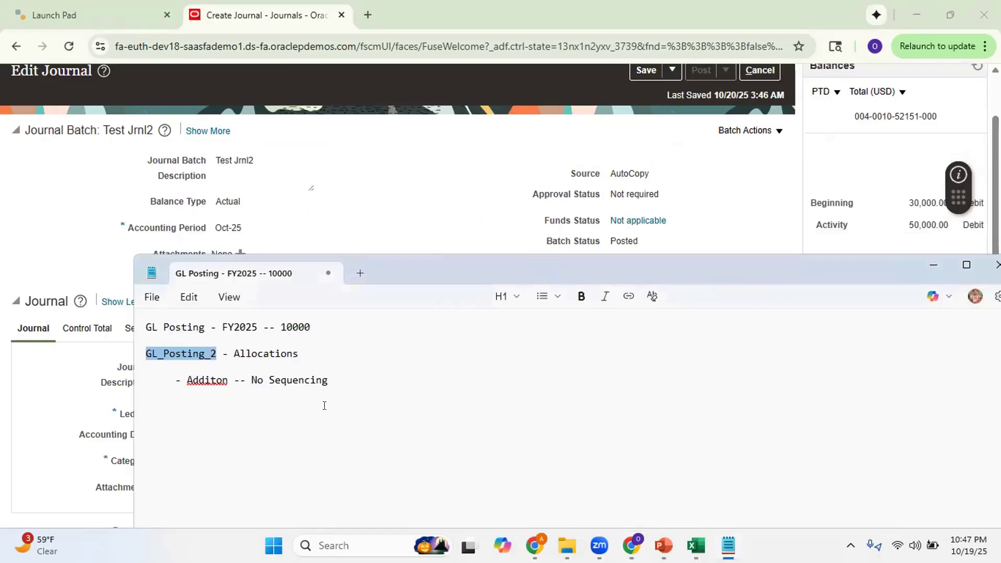
{"action": "key", "text": "alt+Tab"}
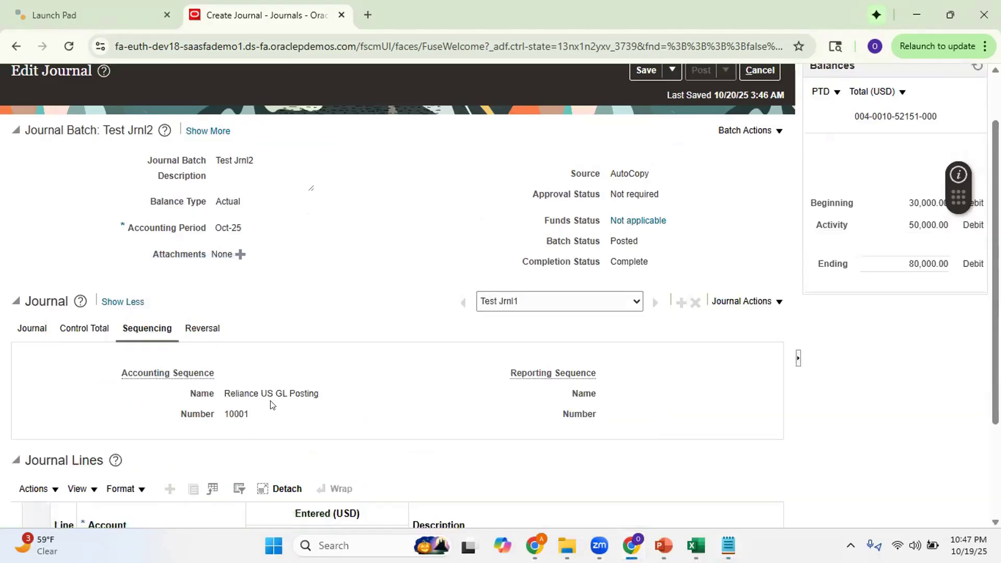
Copy the Test Jrnl2 batch into a new batch named Test Jrn3 with accounting period Oct-25
{"action": "left_click", "coordinate": [760, 134]}
{"action": "left_click", "coordinate": [749, 153]}
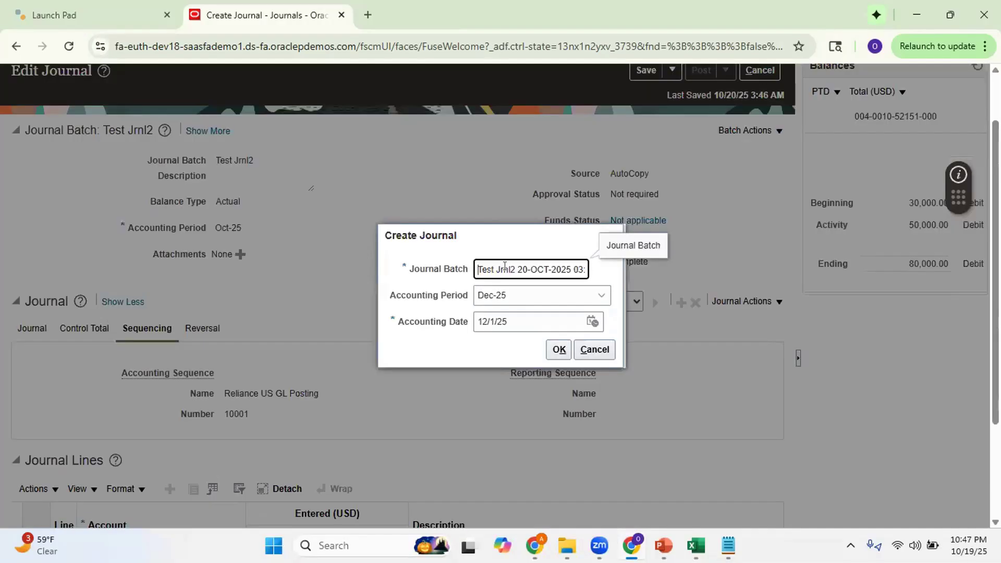
{"action": "left_click", "coordinate": [506, 267]}
{"action": "type", "text": "3"}
{"action": "key", "text": "Delete"}
{"action": "key", "text": "Delete"}
{"action": "key", "text": "Delete"}
{"action": "key", "text": "Delete"}
{"action": "key", "text": "Delete"}
{"action": "key", "text": "Delete"}
{"action": "key", "text": "Delete"}
{"action": "key", "text": "Delete"}
{"action": "key", "text": "Delete"}
{"action": "key", "text": "Delete"}
{"action": "key", "text": "Delete"}
{"action": "key", "text": "Delete"}
{"action": "key", "text": "Delete"}
{"action": "key", "text": "Delete"}
{"action": "key", "text": "Delete"}
{"action": "key", "text": "Delete"}
{"action": "key", "text": "Delete"}
{"action": "key", "text": "Delete"}
{"action": "key", "text": "Delete"}
{"action": "key", "text": "Delete"}
{"action": "key", "text": "Delete"}
{"action": "left_click", "coordinate": [520, 292]}
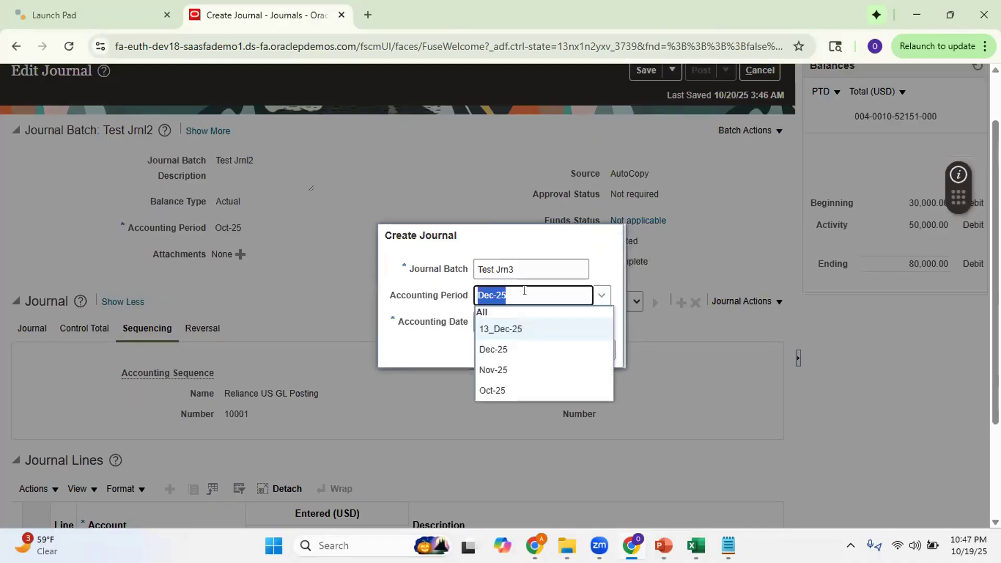
{"action": "left_click", "coordinate": [502, 386]}
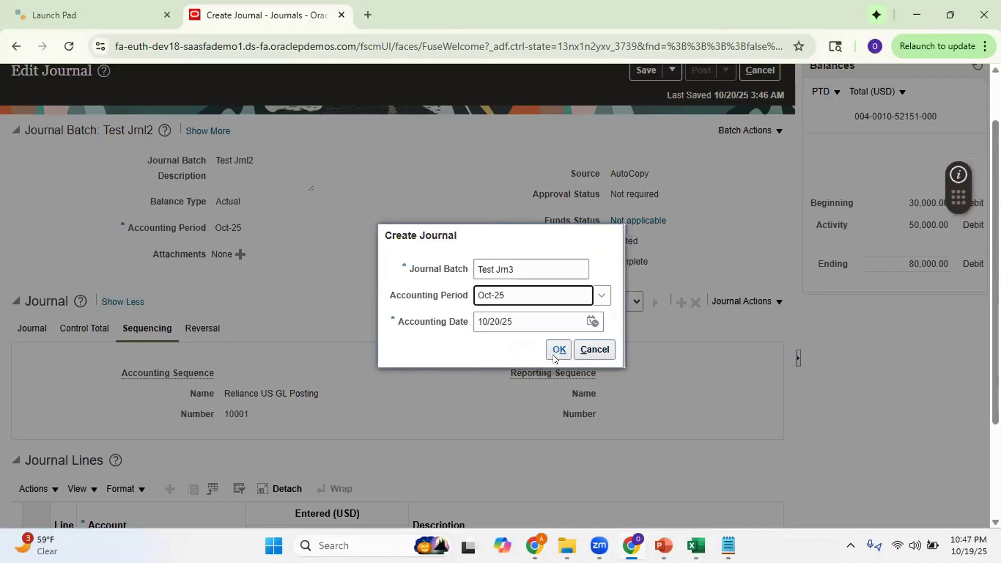
{"action": "left_click", "coordinate": [553, 351]}
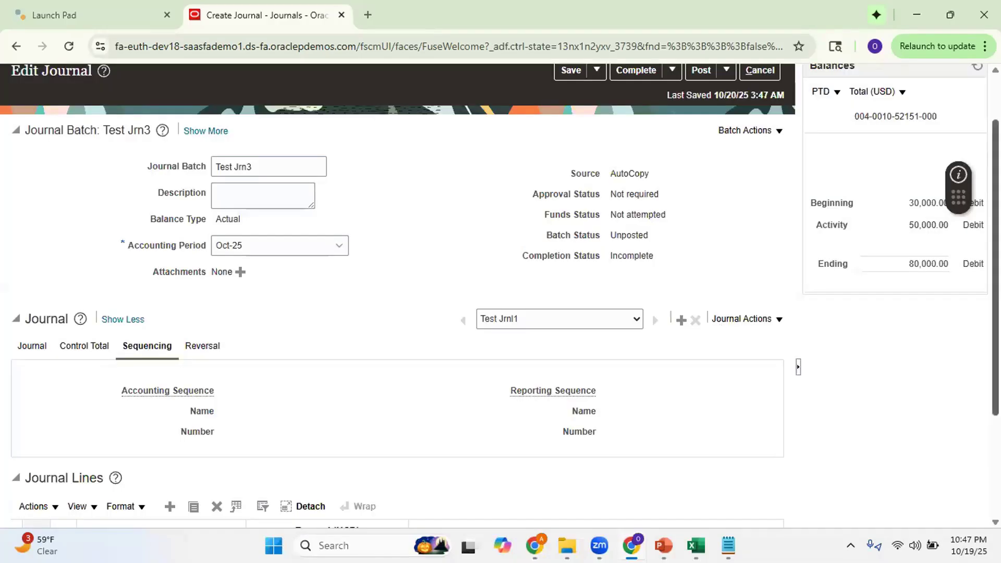
Set the category of the journal in the Test Jrn3 batch to Allocations
{"action": "scroll", "coordinate": [218, 241], "scroll_direction": "down", "scroll_amount": 3}
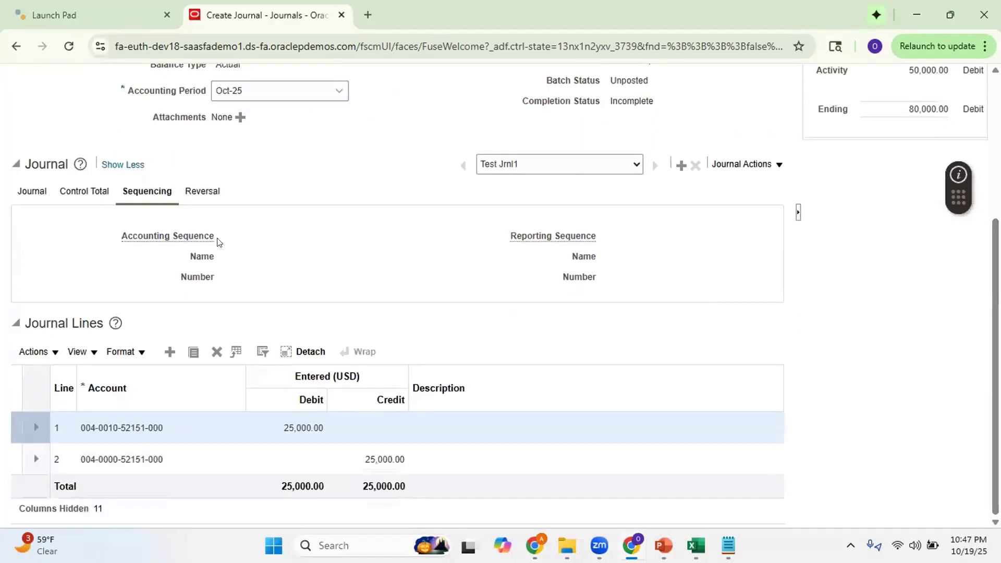
{"action": "left_click", "coordinate": [32, 191]}
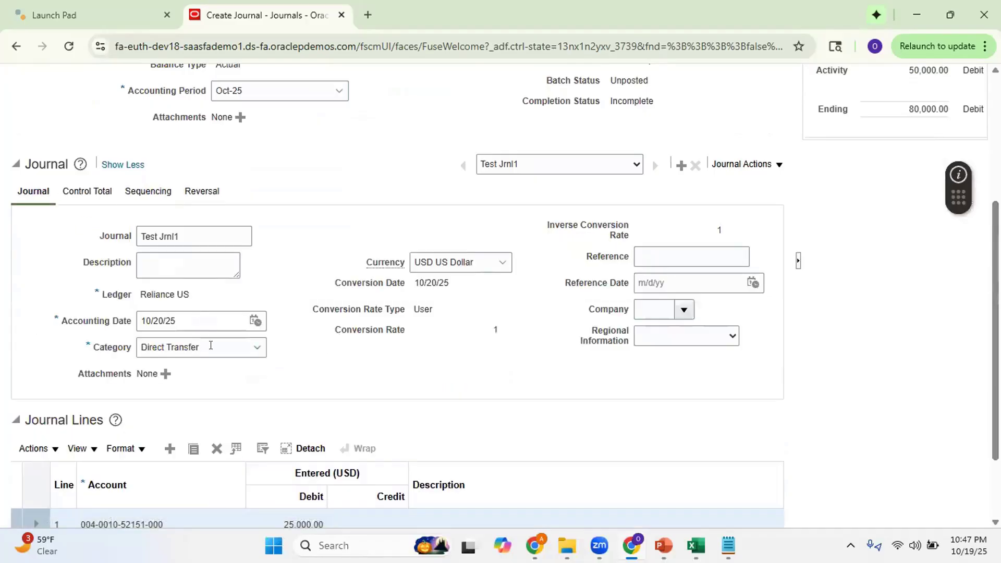
{"action": "key", "text": "alt+Tab"}
{"action": "key", "text": "alt+Tab"}
{"action": "left_click", "coordinate": [209, 346]}
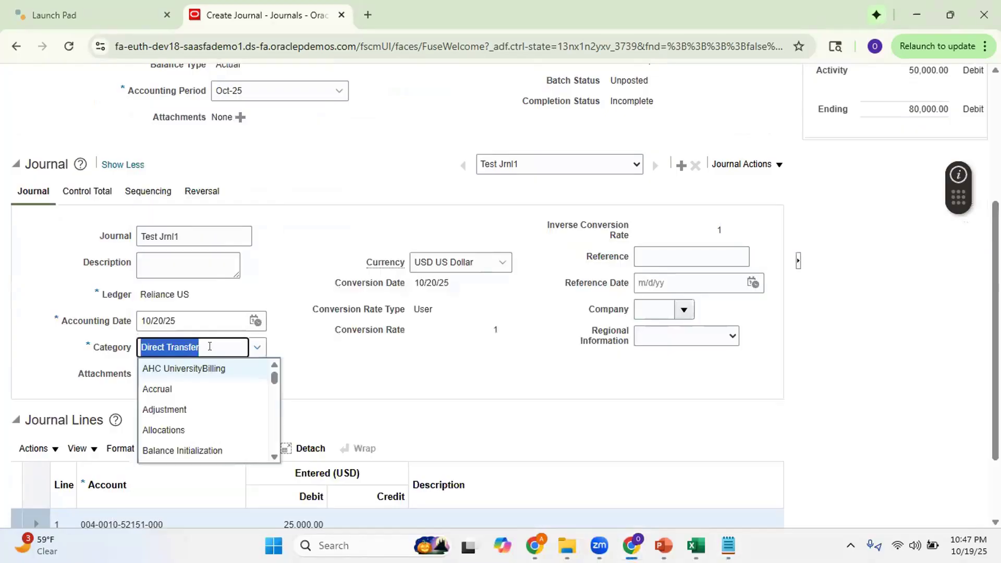
{"action": "left_click", "coordinate": [192, 429]}
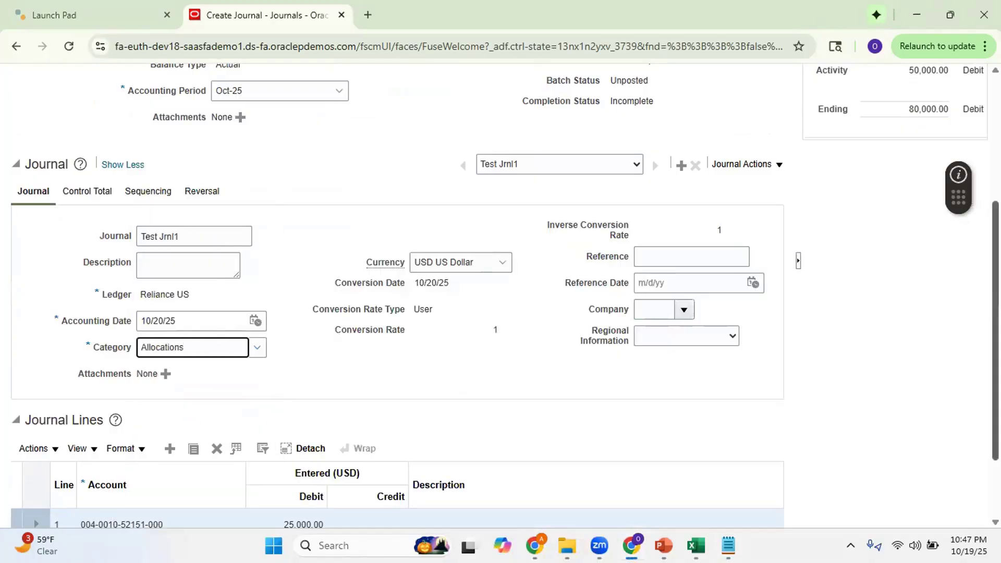
Save and post the Test Jrn3 batch and acknowledge the submission
{"action": "scroll", "coordinate": [995, 313], "scroll_direction": "up", "scroll_amount": 4}
{"action": "left_click", "coordinate": [569, 136]}
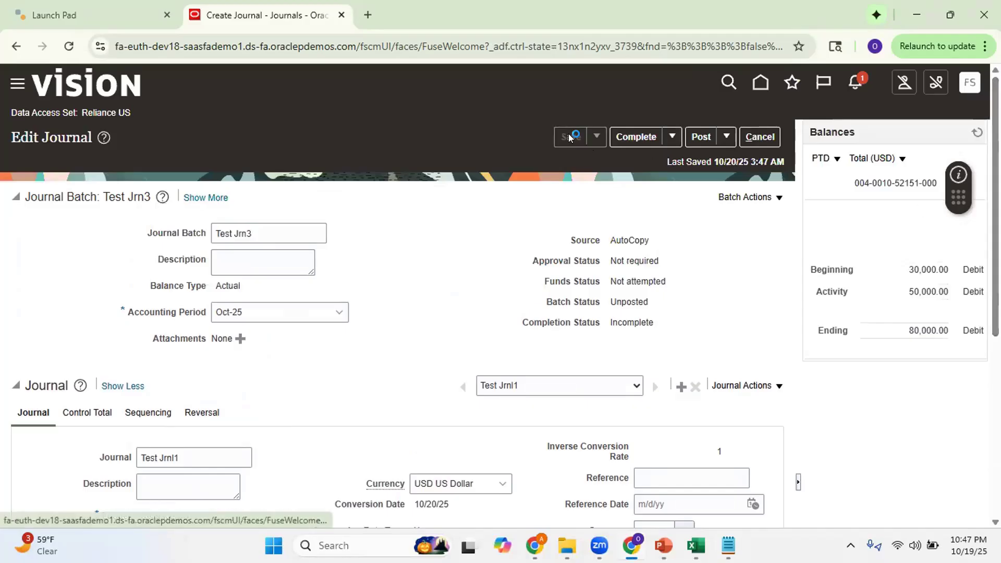
{"action": "left_click", "coordinate": [701, 137]}
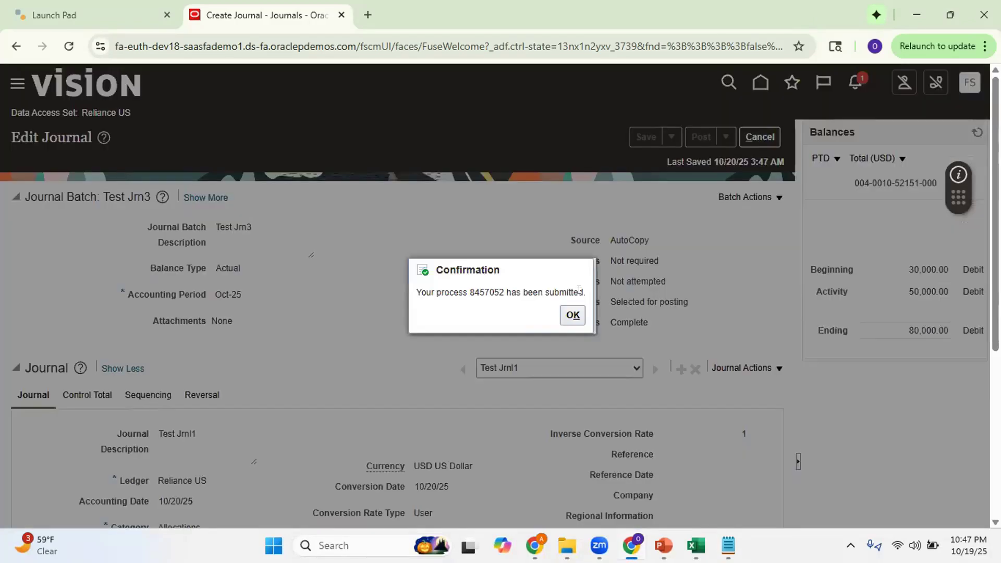
{"action": "left_click", "coordinate": [572, 315]}
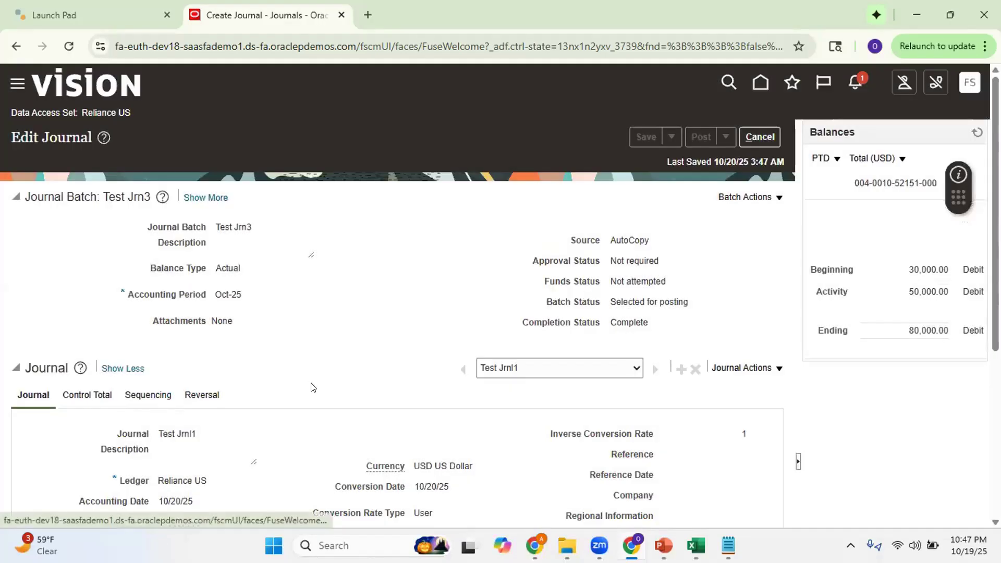
Refresh the posted Test Jrn3 batch and compare its accounting sequence name and number with the sequencing notes in Notepad
{"action": "left_click", "coordinate": [148, 395]}
{"action": "key", "text": "alt+Tab"}
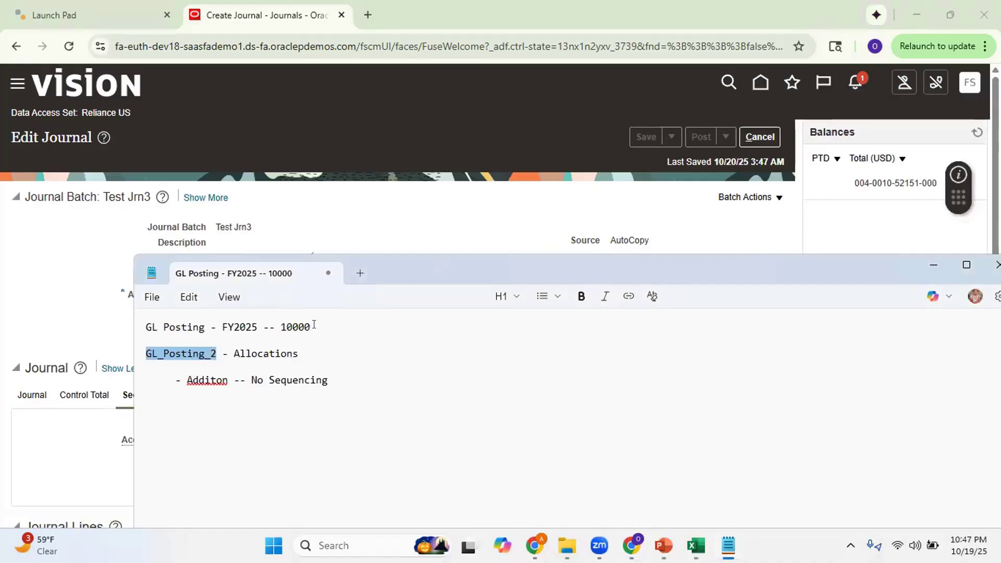
{"action": "left_click", "coordinate": [616, 217]}
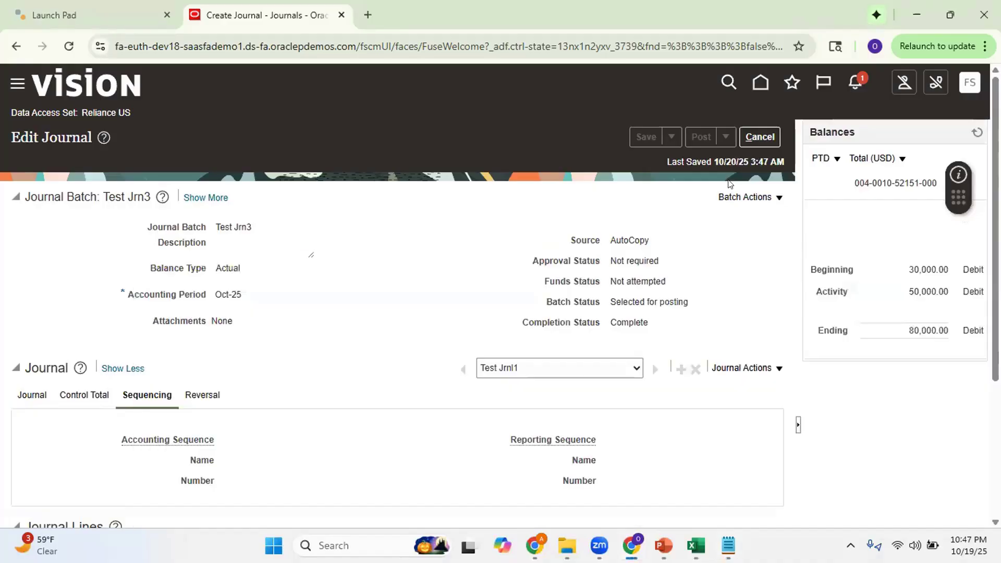
{"action": "left_click", "coordinate": [976, 132]}
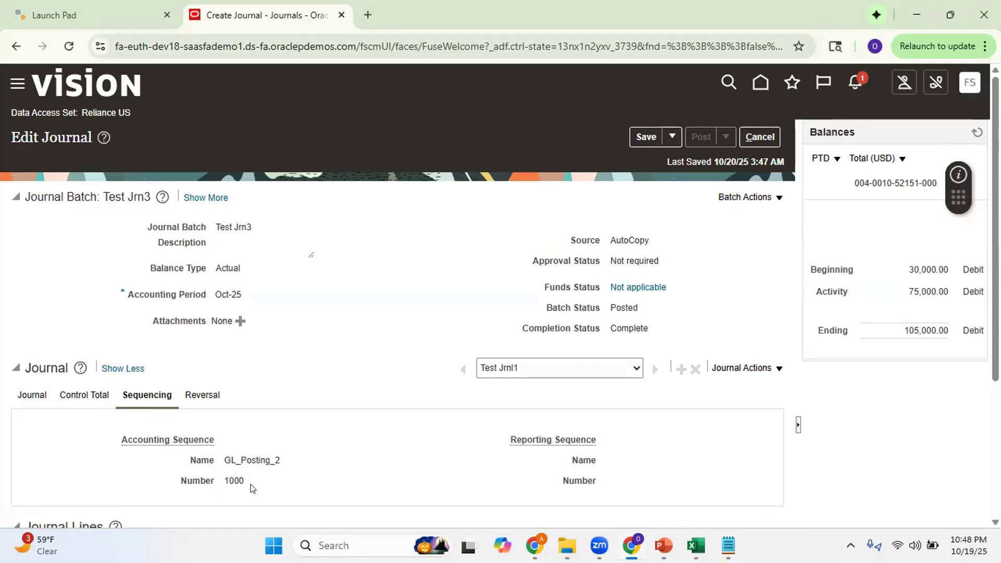
{"action": "key", "text": "alt+Tab"}
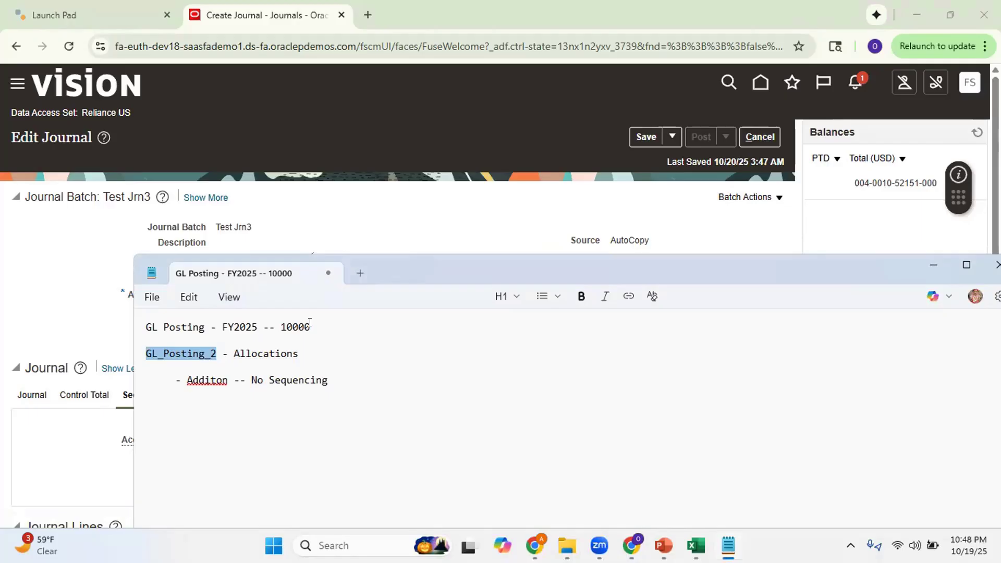
{"action": "key", "text": "alt+Tab"}
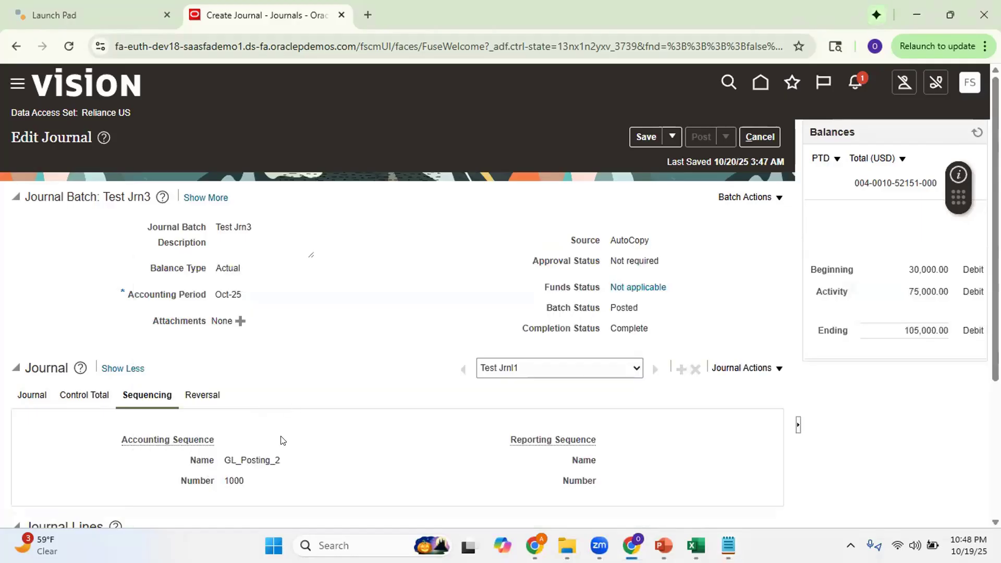
{"action": "key", "text": "alt+Tab"}
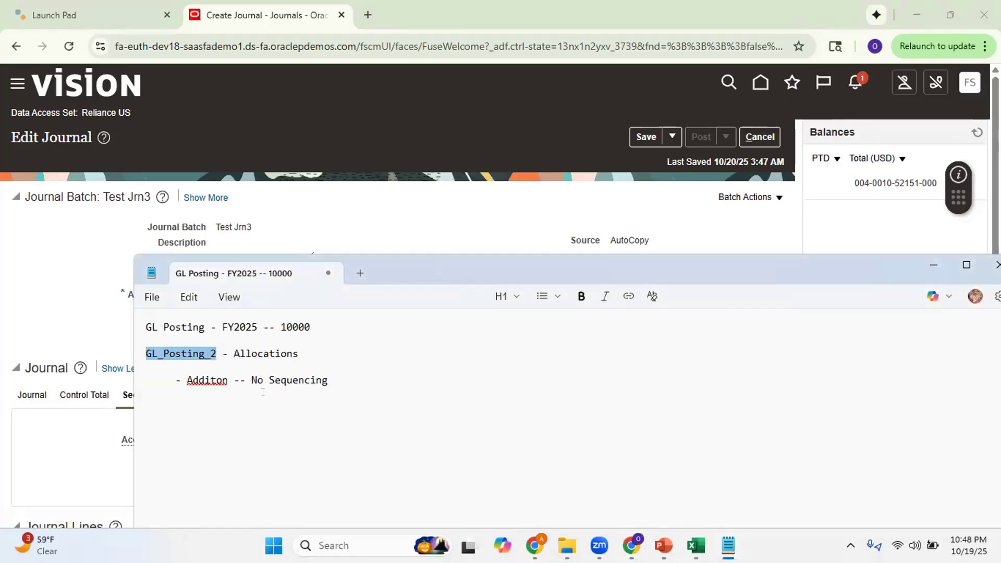
{"action": "left_click", "coordinate": [228, 375]}
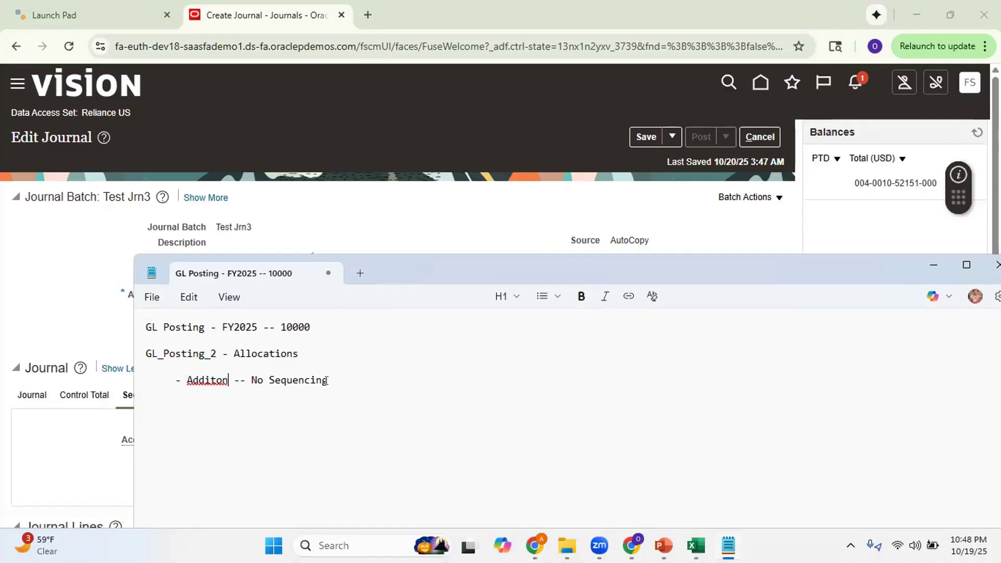
Back in the journal, copy the Test Jrn3 batch into a new batch named Test Jrn4 with accounting period Oct-25
{"action": "key", "text": "alt+Tab"}
{"action": "left_click", "coordinate": [751, 197]}
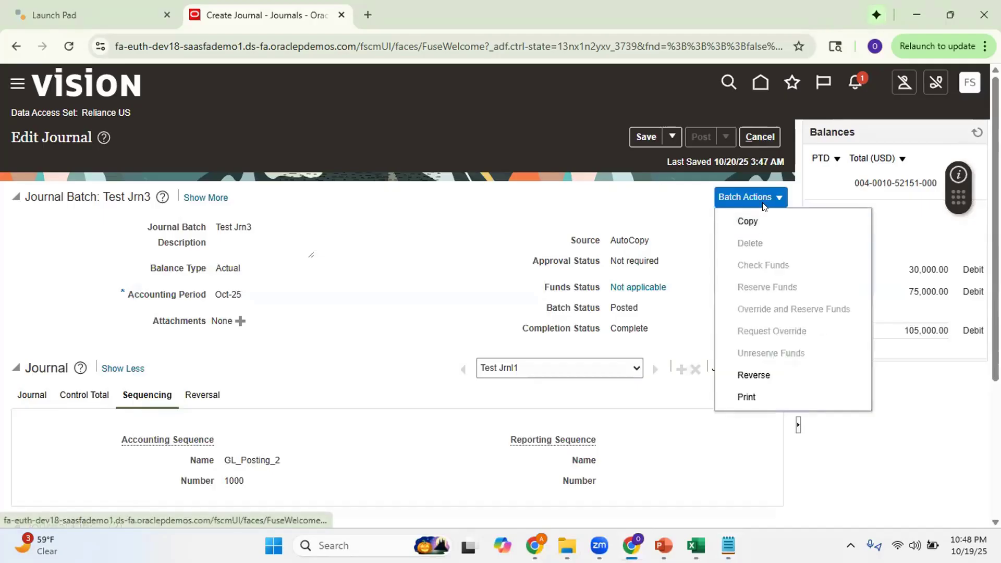
{"action": "left_click", "coordinate": [762, 217]}
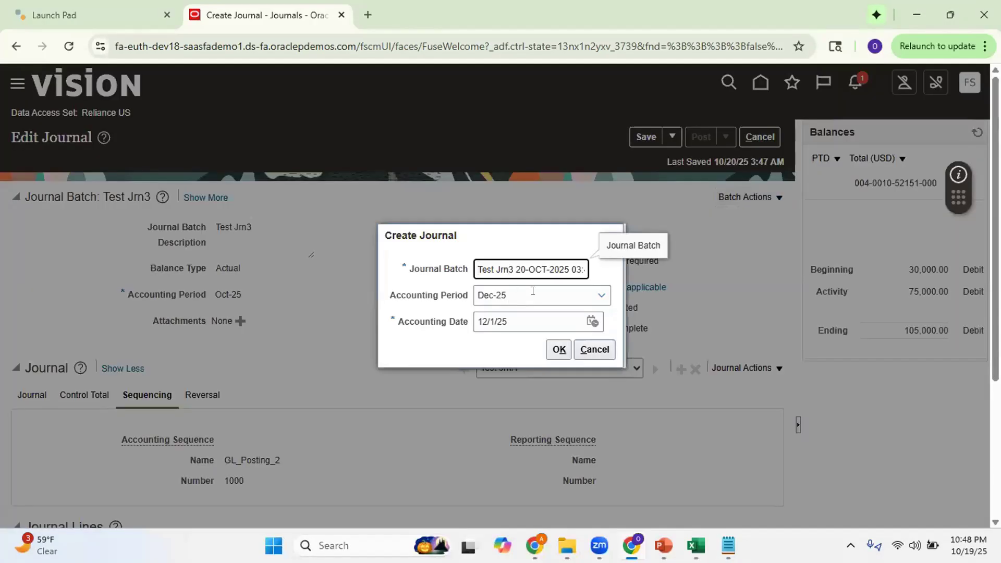
{"action": "key", "text": "BackSpace"}
{"action": "key", "text": "BackSpace"}
{"action": "key", "text": "BackSpace"}
{"action": "key", "text": "BackSpace"}
{"action": "key", "text": "BackSpace"}
{"action": "key", "text": "BackSpace"}
{"action": "key", "text": "BackSpace"}
{"action": "key", "text": "BackSpace"}
{"action": "key", "text": "BackSpace"}
{"action": "key", "text": "BackSpace"}
{"action": "key", "text": "BackSpace"}
{"action": "key", "text": "BackSpace"}
{"action": "key", "text": "BackSpace"}
{"action": "key", "text": "BackSpace"}
{"action": "key", "text": "BackSpace"}
{"action": "key", "text": "BackSpace"}
{"action": "key", "text": "BackSpace"}
{"action": "key", "text": "BackSpace"}
{"action": "key", "text": "BackSpace"}
{"action": "key", "text": "BackSpace"}
{"action": "type", "text": "4"}
{"action": "left_click", "coordinate": [533, 291]}
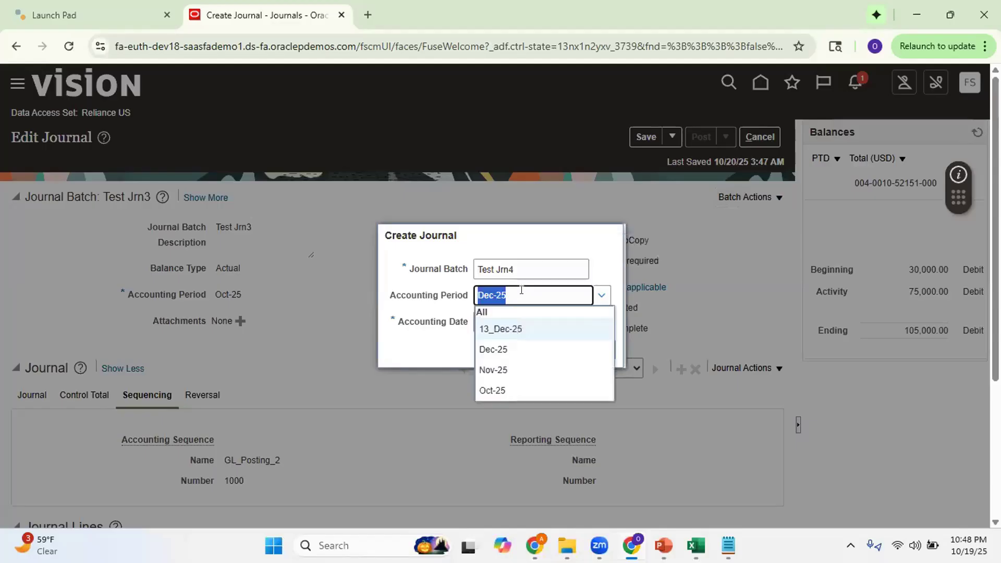
{"action": "left_click", "coordinate": [501, 387]}
{"action": "left_click", "coordinate": [557, 355]}
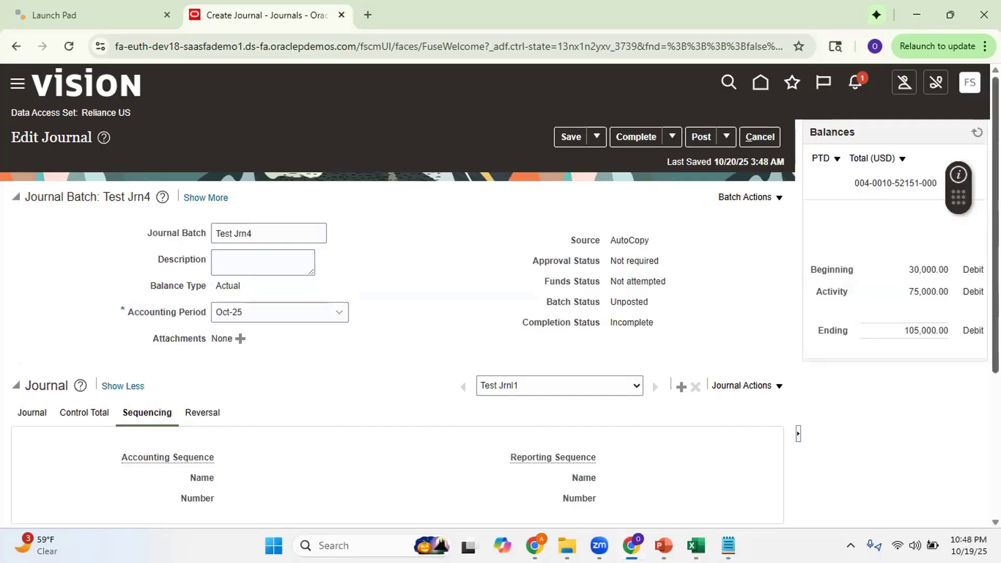
Try to set the category of the journal in the Test Jrn4 batch to Addition
{"action": "left_click_drag", "start_coordinate": [995, 292], "coordinate": [995, 377]}
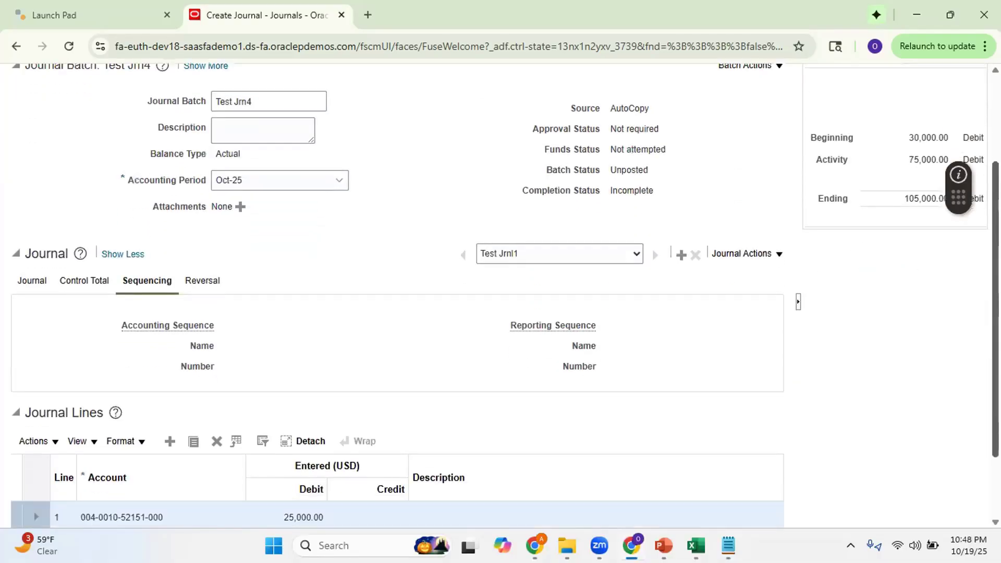
{"action": "left_click", "coordinate": [32, 280]}
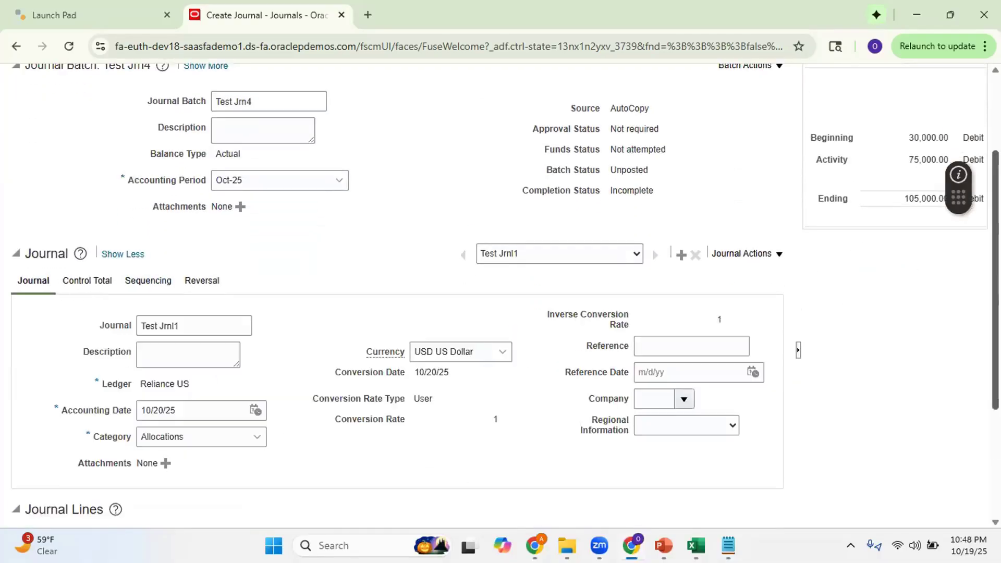
{"action": "scroll", "coordinate": [883, 353], "scroll_direction": "down", "scroll_amount": 4}
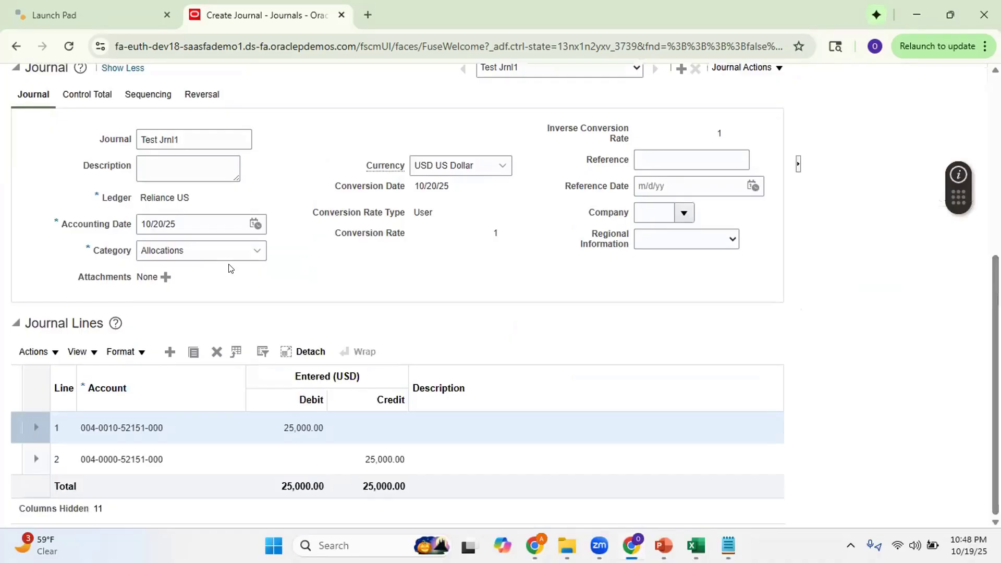
{"action": "key", "text": "alt+Tab"}
{"action": "key", "text": "alt+Tab"}
{"action": "left_click", "coordinate": [194, 254]}
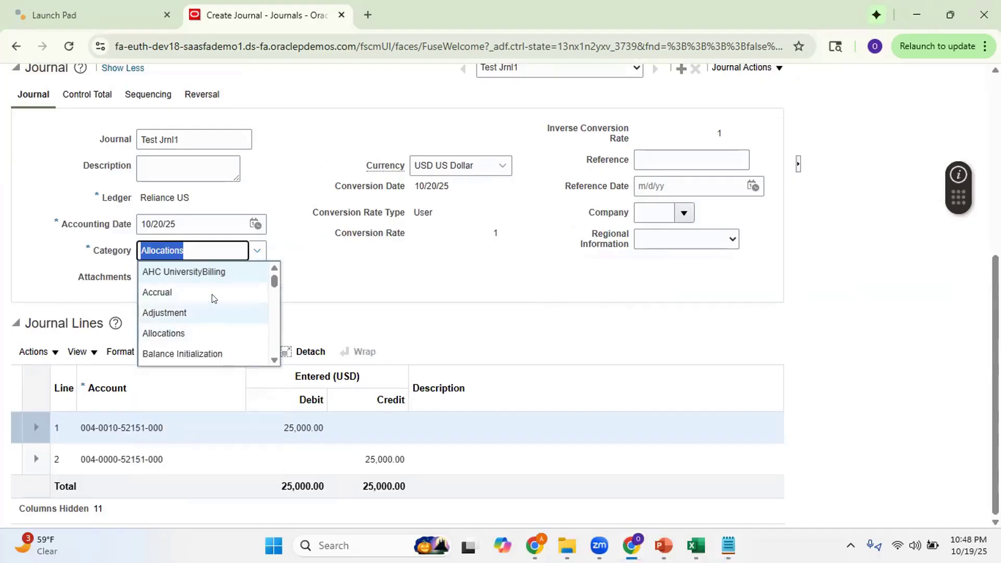
{"action": "type", "text": "addi"}
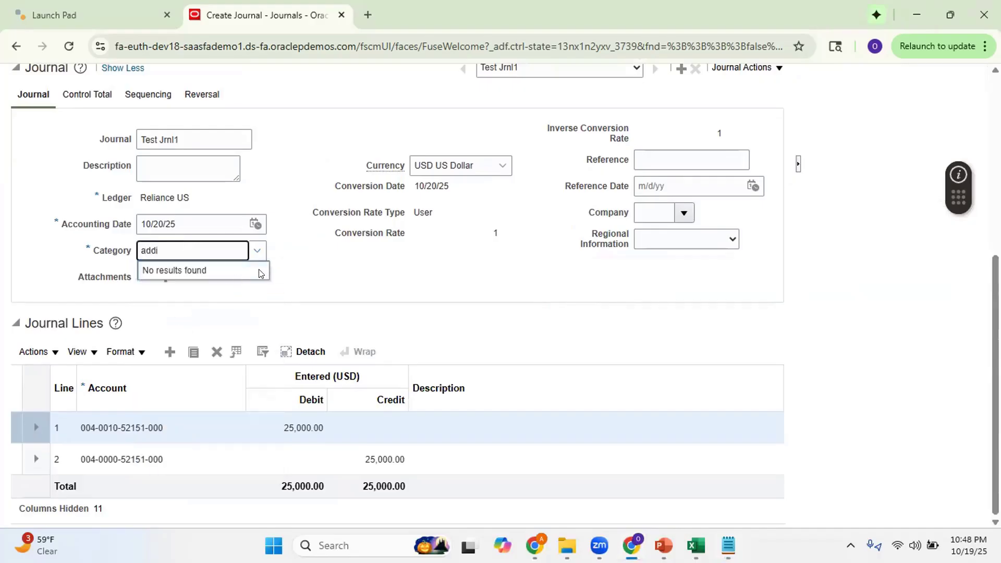
{"action": "key", "text": "BackSpace"}
{"action": "key", "text": "BackSpace"}
{"action": "type", "text": "Add"}
{"action": "key", "text": "BackSpace"}
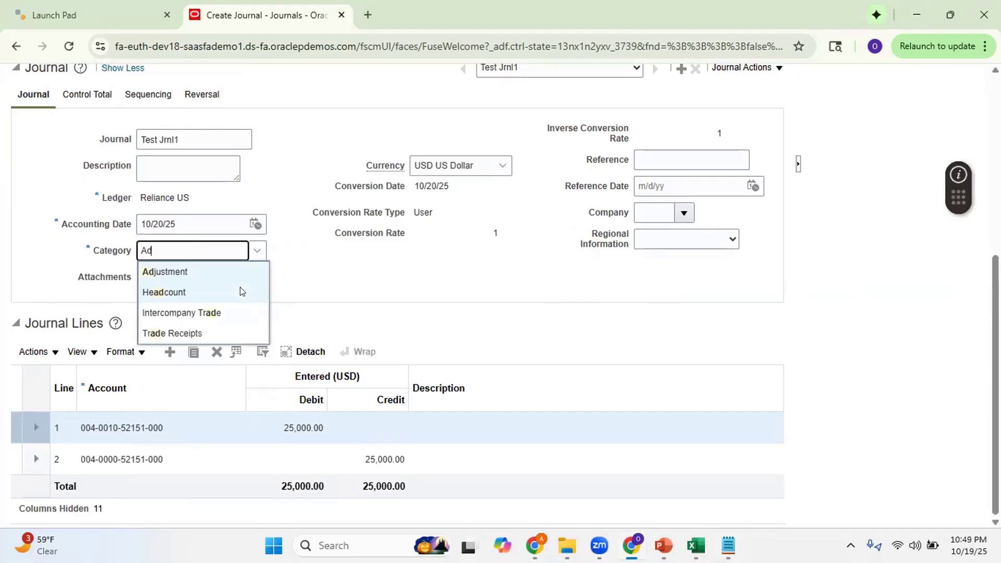
{"action": "key", "text": "BackSpace"}
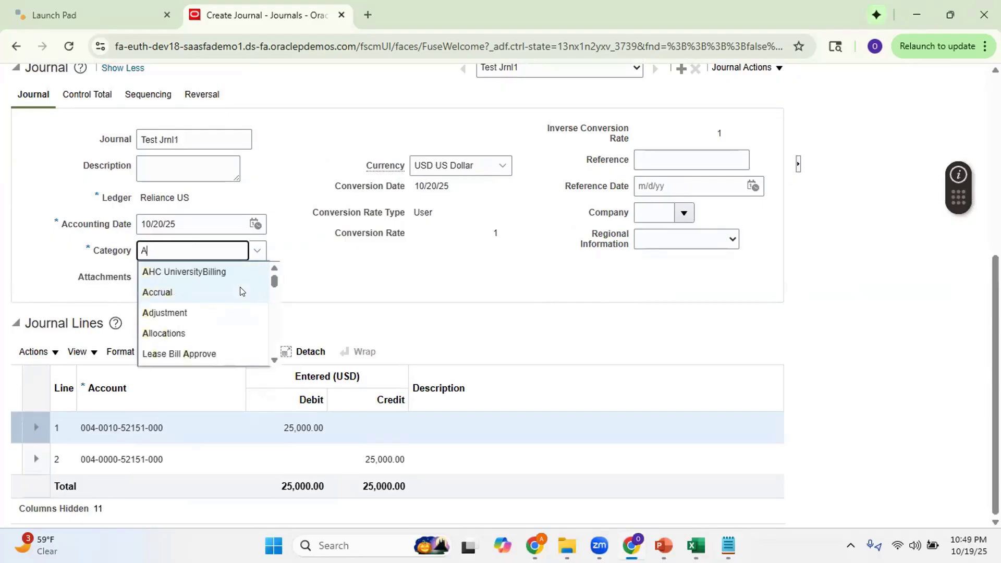
Look through the categories matching "A" for Addition, and cancel editing the Test Jrn4 journal without choosing one
{"action": "left_click", "coordinate": [274, 360]}
{"action": "left_click", "coordinate": [273, 360]}
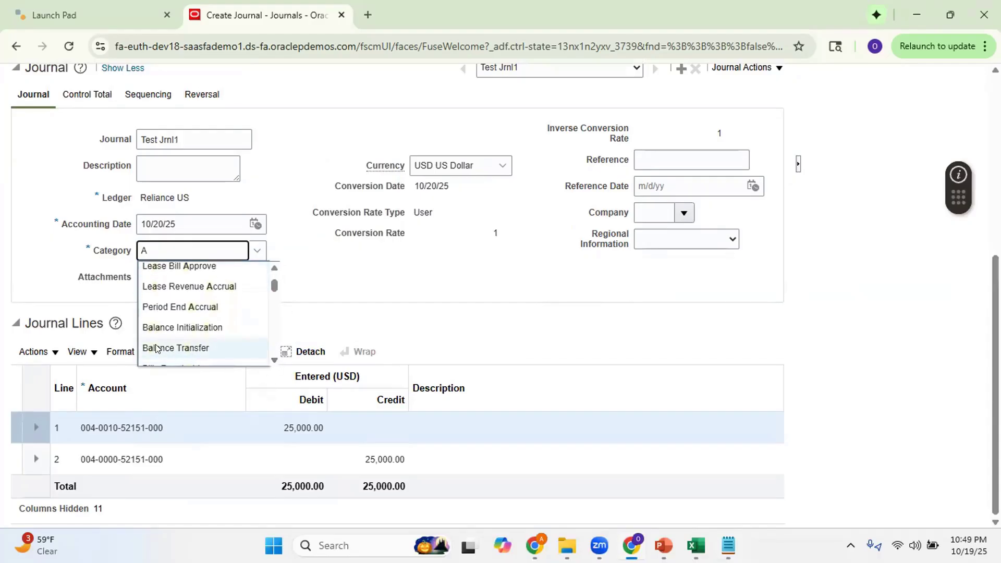
{"action": "left_click", "coordinate": [273, 361]}
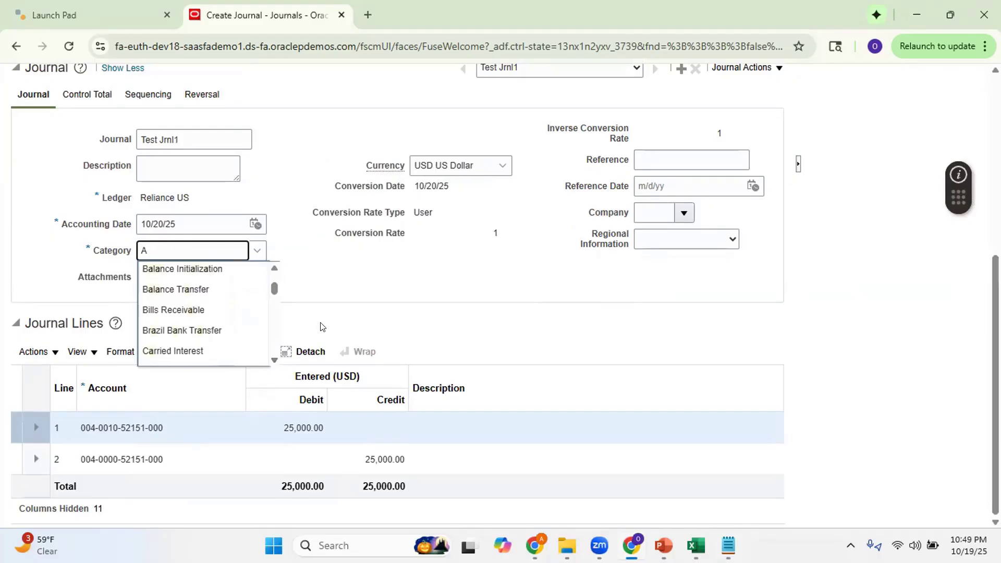
{"action": "left_click", "coordinate": [271, 360]}
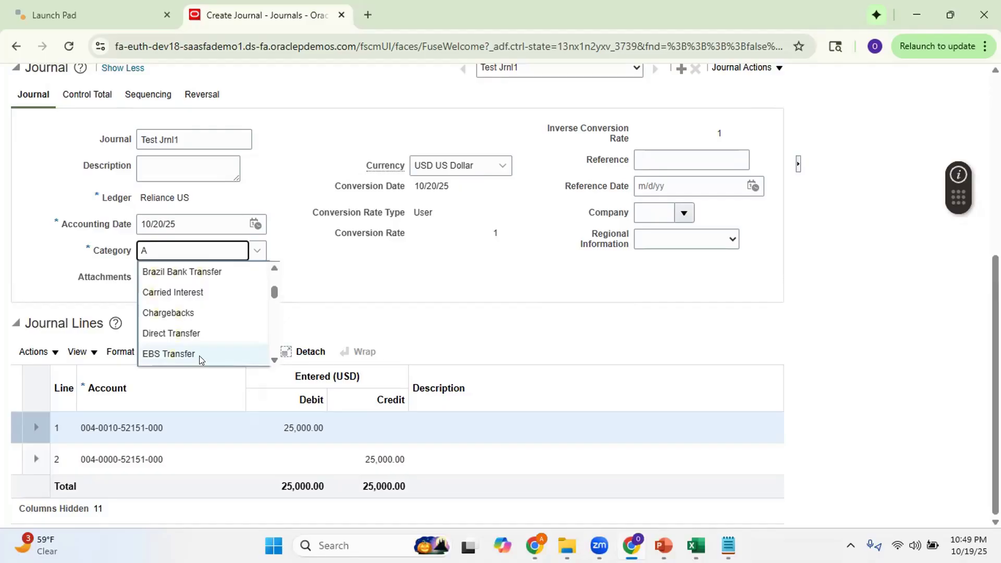
{"action": "left_click", "coordinate": [389, 279]}
{"action": "scroll", "coordinate": [388, 279], "scroll_direction": "up", "scroll_amount": 1}
{"action": "scroll", "coordinate": [845, 202], "scroll_direction": "up", "scroll_amount": 4}
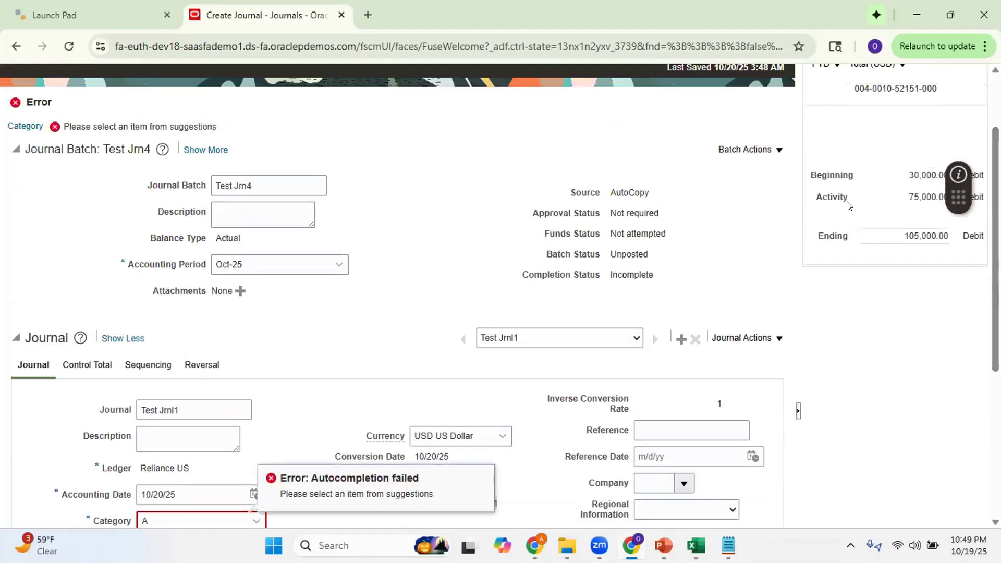
{"action": "scroll", "coordinate": [826, 135], "scroll_direction": "up", "scroll_amount": 2}
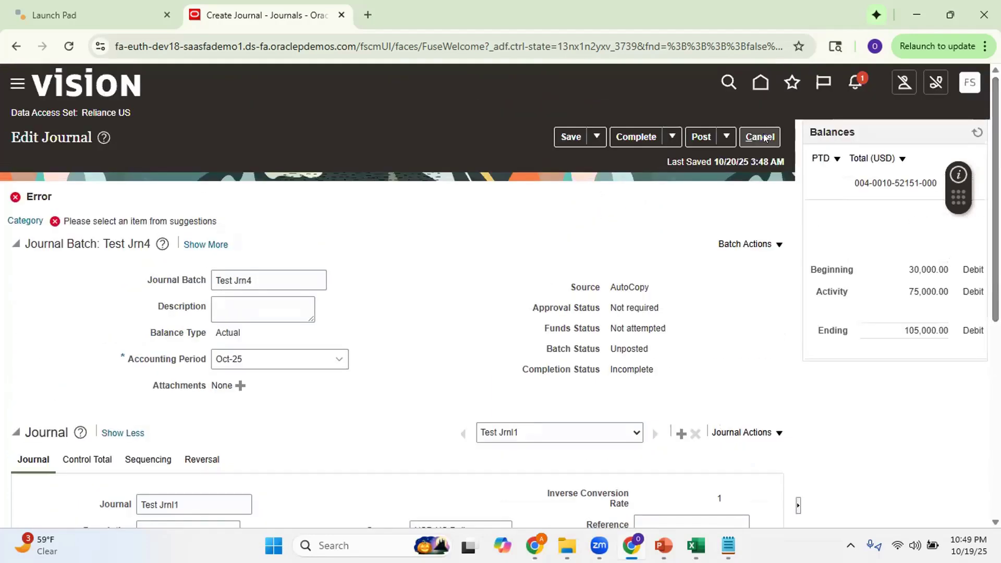
{"action": "scroll", "coordinate": [765, 138], "scroll_direction": "down", "scroll_amount": 6}
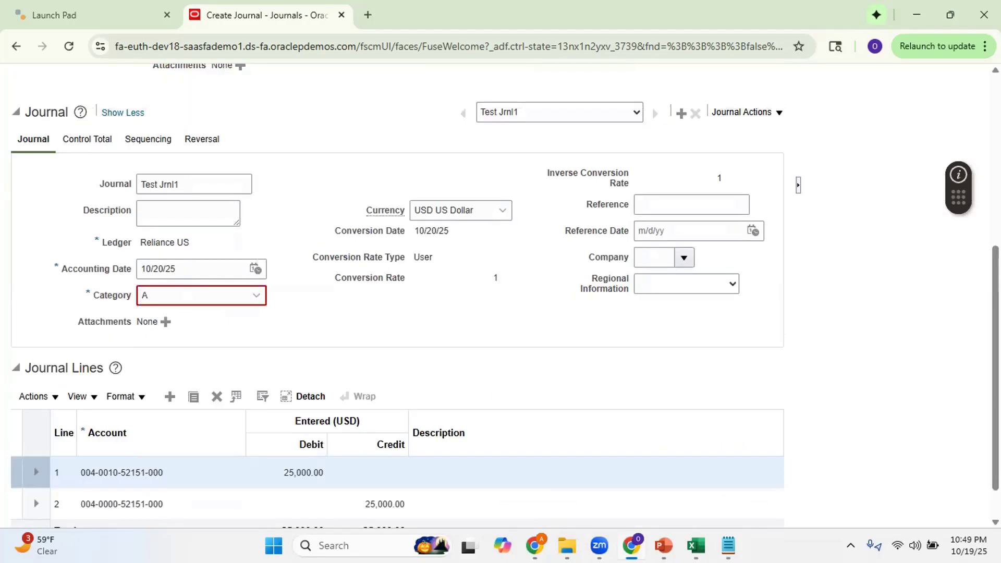
{"action": "scroll", "coordinate": [800, 92], "scroll_direction": "up", "scroll_amount": 5}
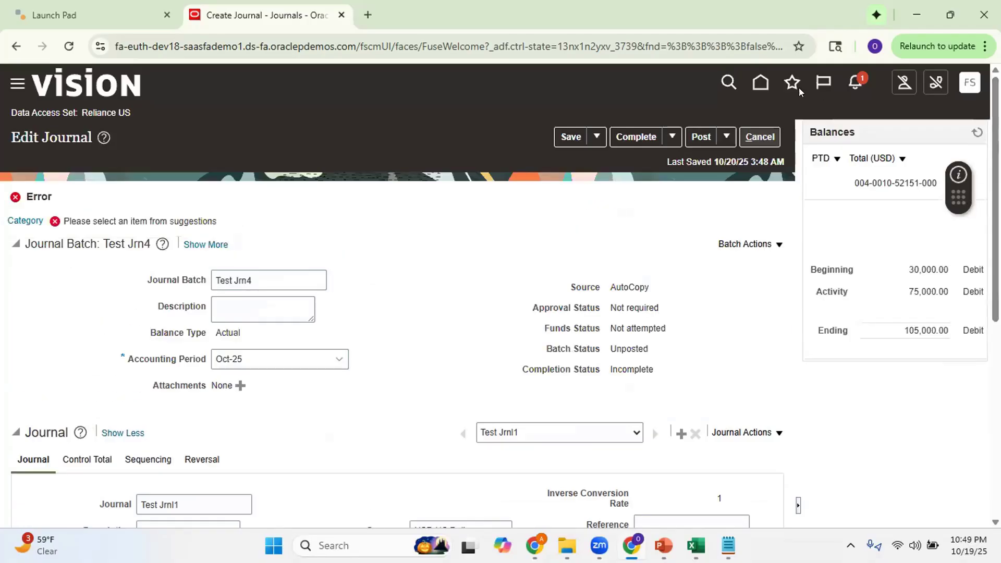
{"action": "left_click", "coordinate": [761, 130]}
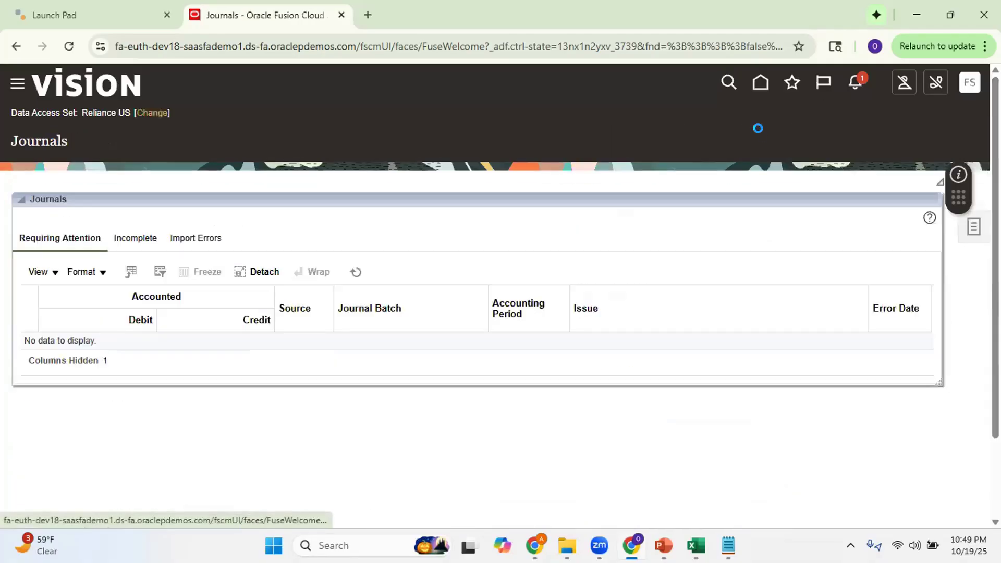
Return to the home page and open Setup and Maintenance
{"action": "left_click", "coordinate": [760, 84]}
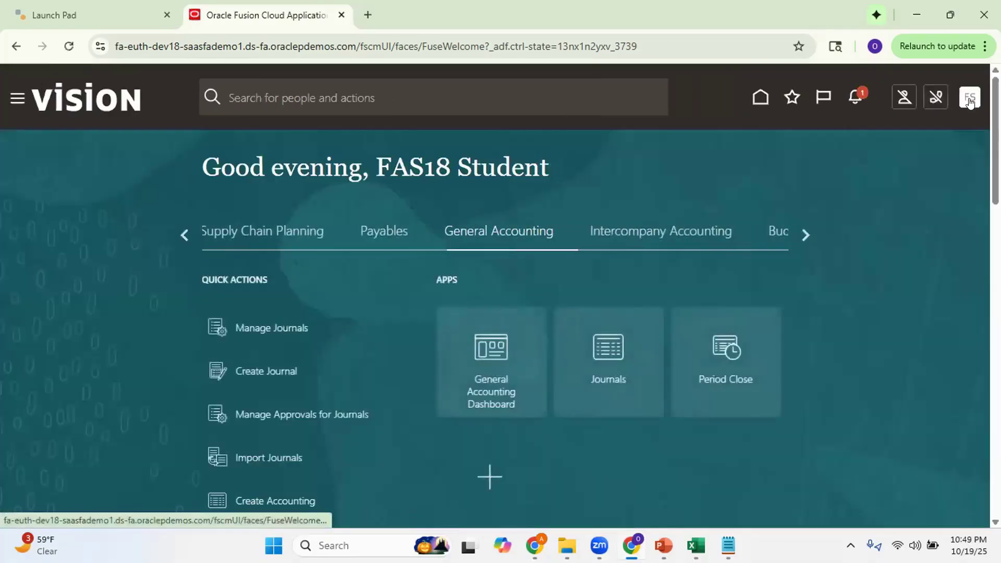
{"action": "left_click", "coordinate": [970, 99]}
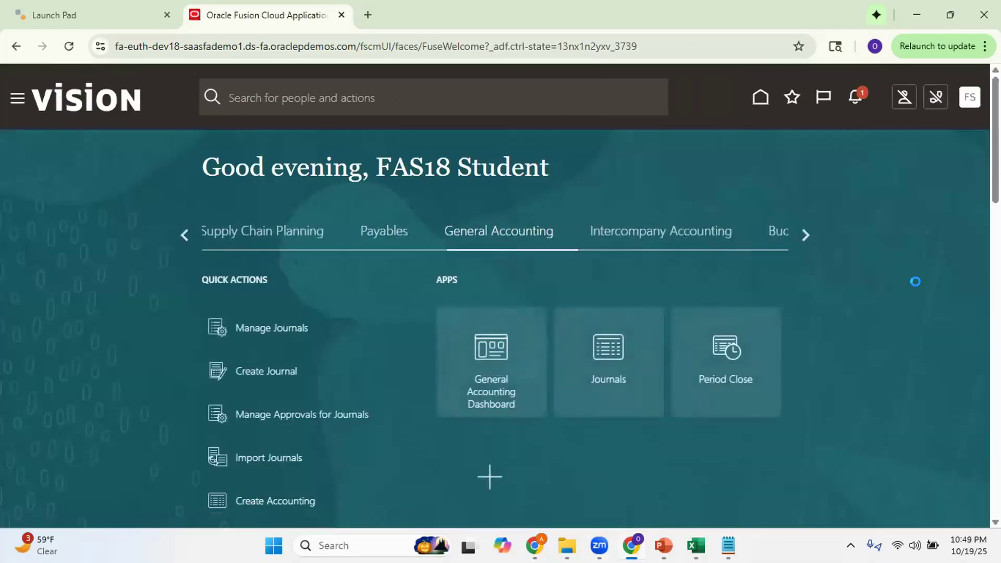
{"action": "left_click", "coordinate": [710, 319]}
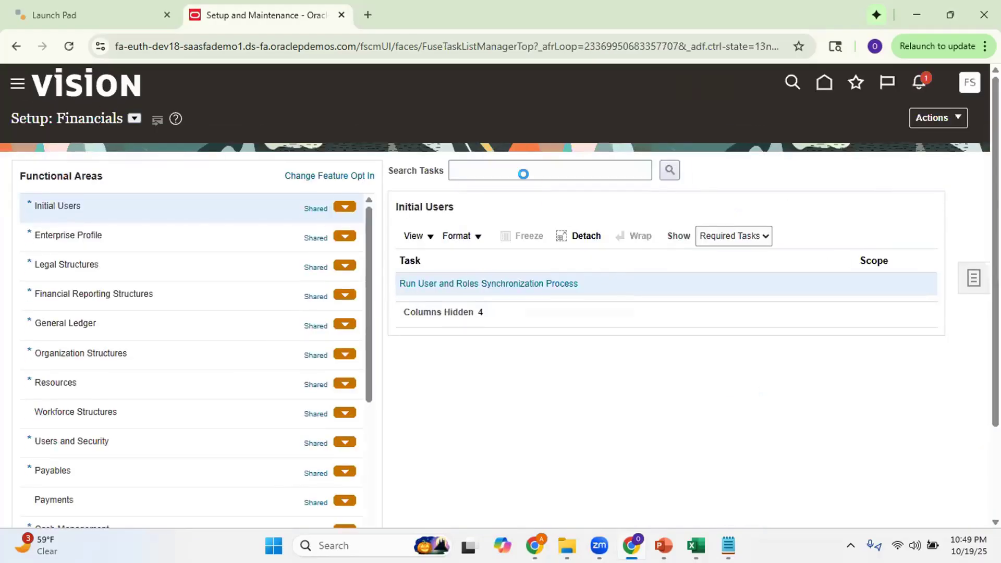
Search the setup tasks for "Manage Accounting and Reporting Sequence"
{"action": "left_click", "coordinate": [490, 171]}
{"action": "type", "text": "Manage "}
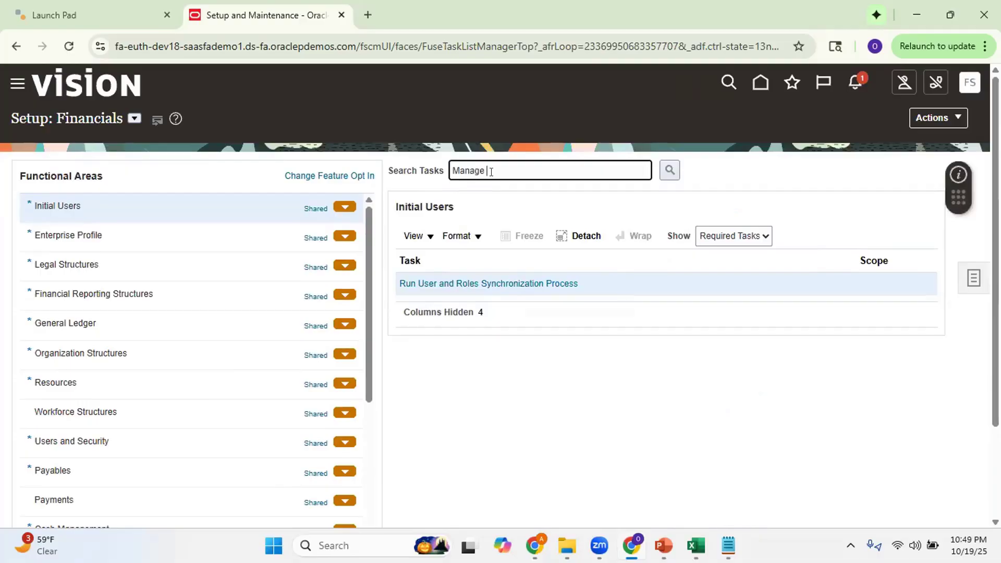
{"action": "type", "text": "Accounting and Reporting Seqw"}
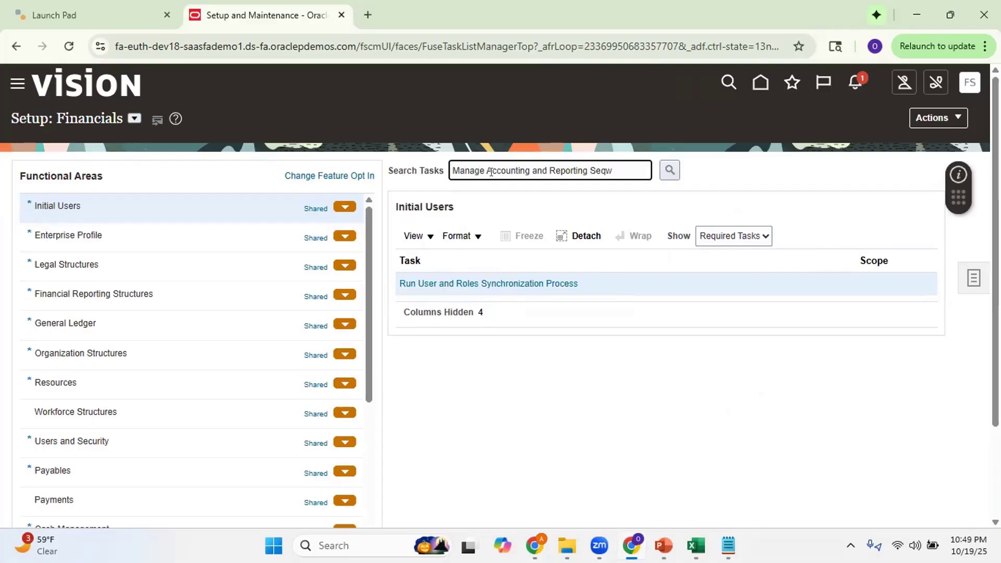
{"action": "key", "text": "BackSpace"}
{"action": "type", "text": "uence"}
{"action": "left_click", "coordinate": [669, 170]}
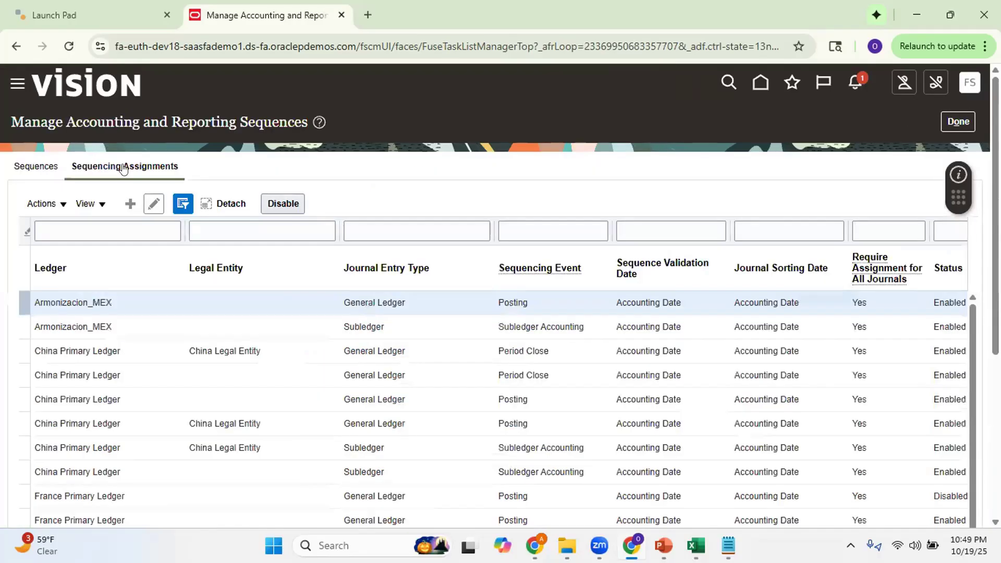
Filter the sequencing assignments to the Reliance US ledger and open the enabled General Ledger Posting assignment for editing
{"action": "left_click", "coordinate": [78, 230]}
{"action": "type", "text": "Rel"}
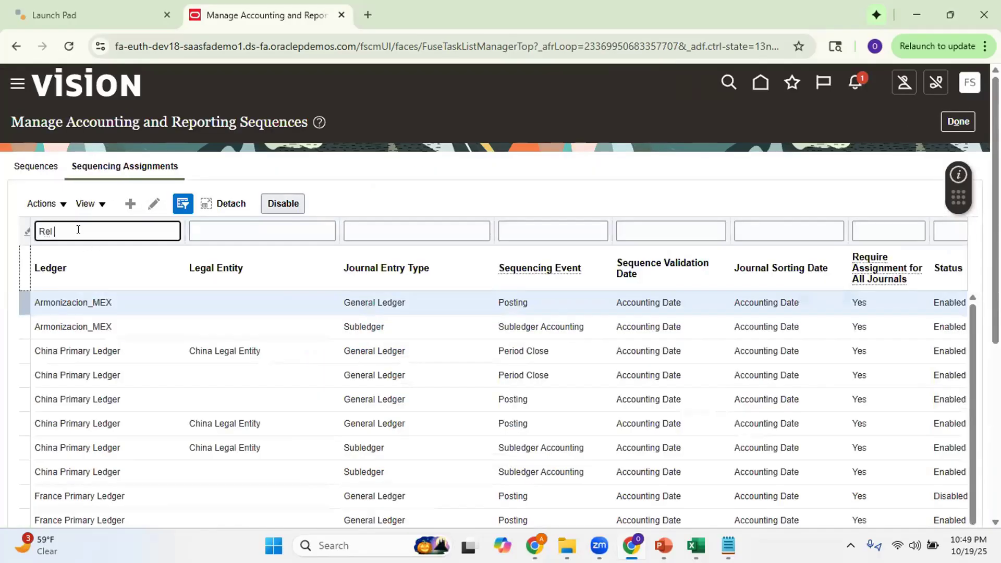
{"action": "type", "text": "iance US"}
{"action": "key", "text": "Return"}
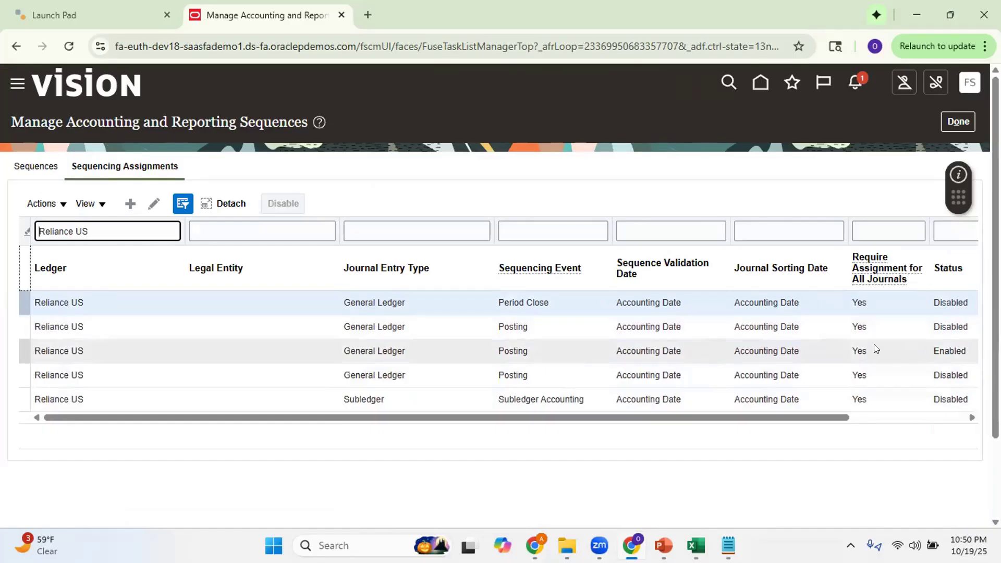
{"action": "left_click", "coordinate": [233, 347]}
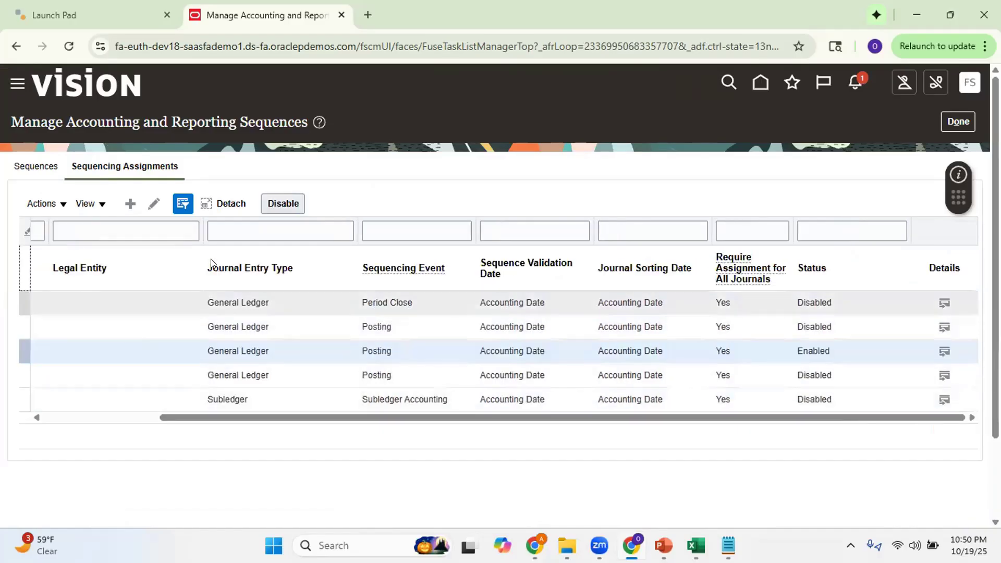
{"action": "left_click", "coordinate": [154, 204]}
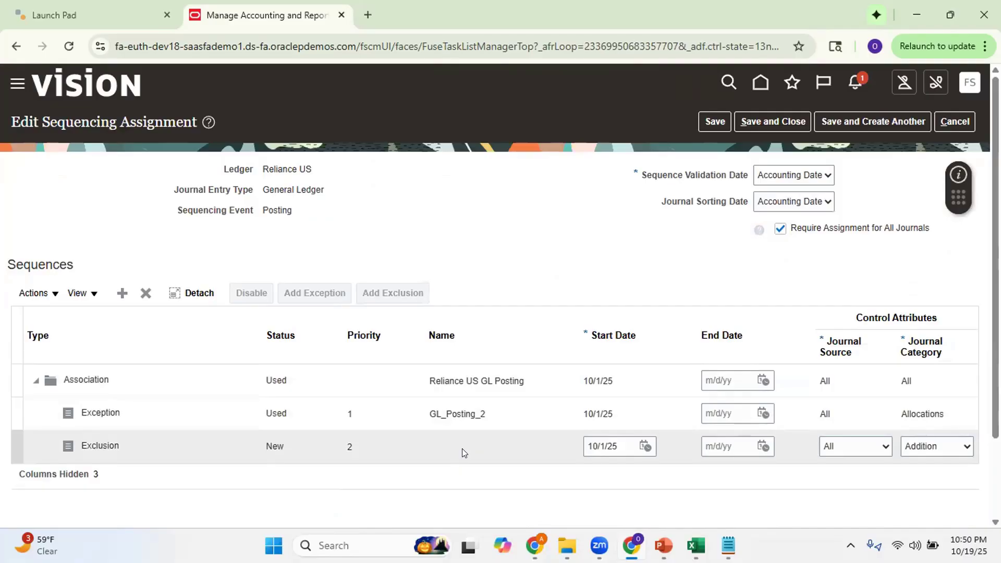
Set the exclusion's journal category to EBS Transfer, then save and close the sequencing assignment
{"action": "left_click", "coordinate": [945, 446]}
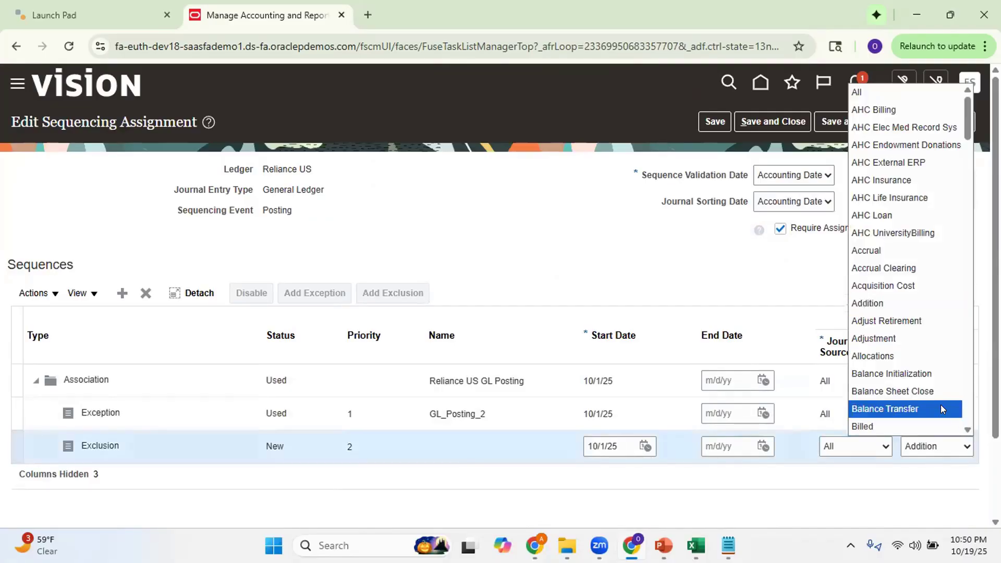
{"action": "key", "text": "e"}
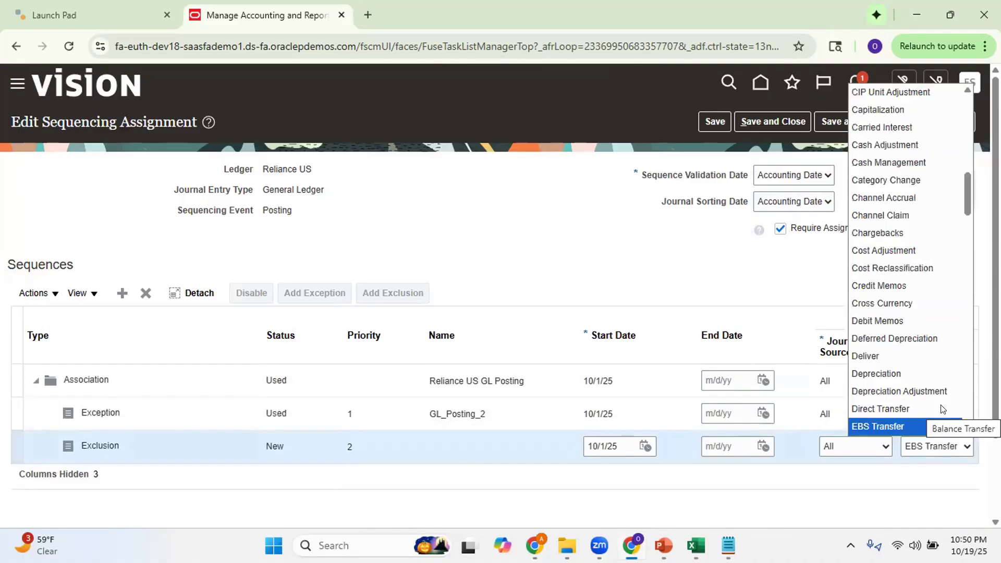
{"action": "left_click", "coordinate": [905, 426]}
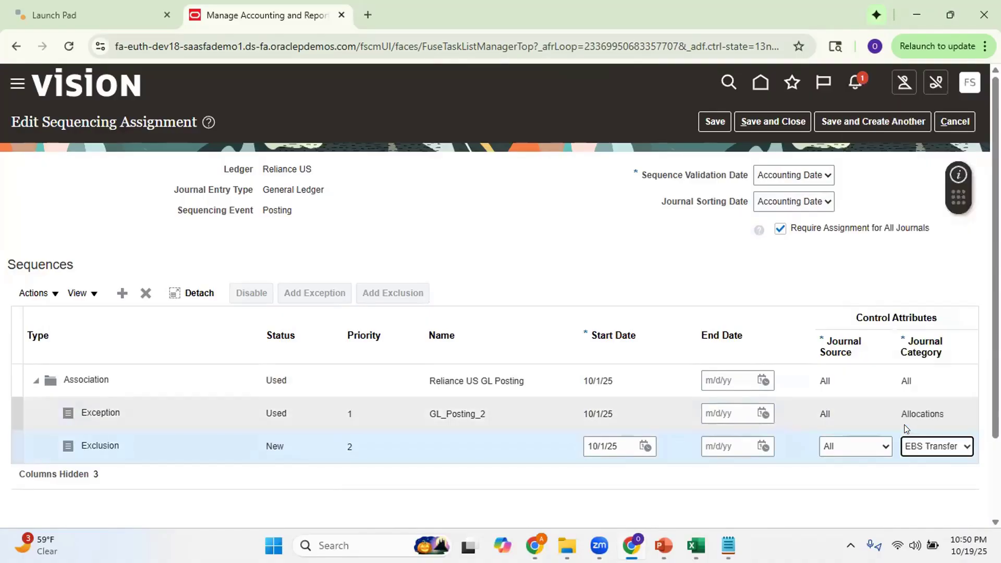
{"action": "left_click", "coordinate": [762, 122]}
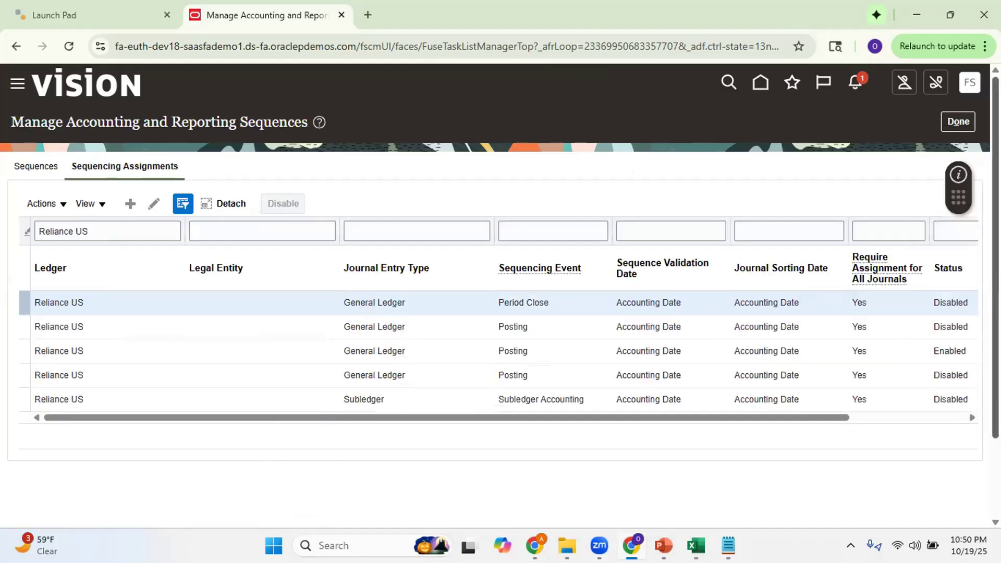
Go to the journals area without creating a new journal, and open Manage Journals
{"action": "left_click", "coordinate": [791, 82]}
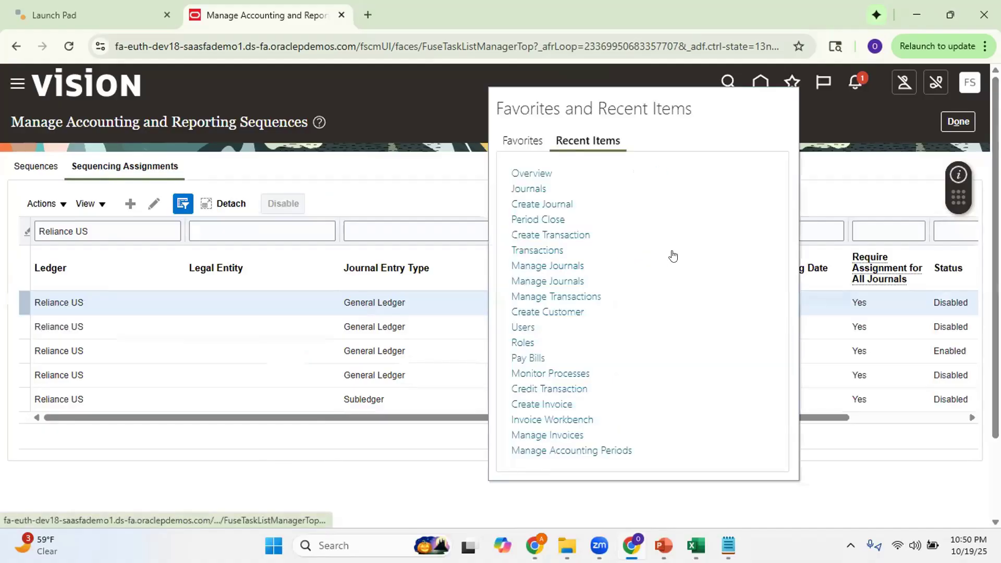
{"action": "left_click", "coordinate": [552, 207]}
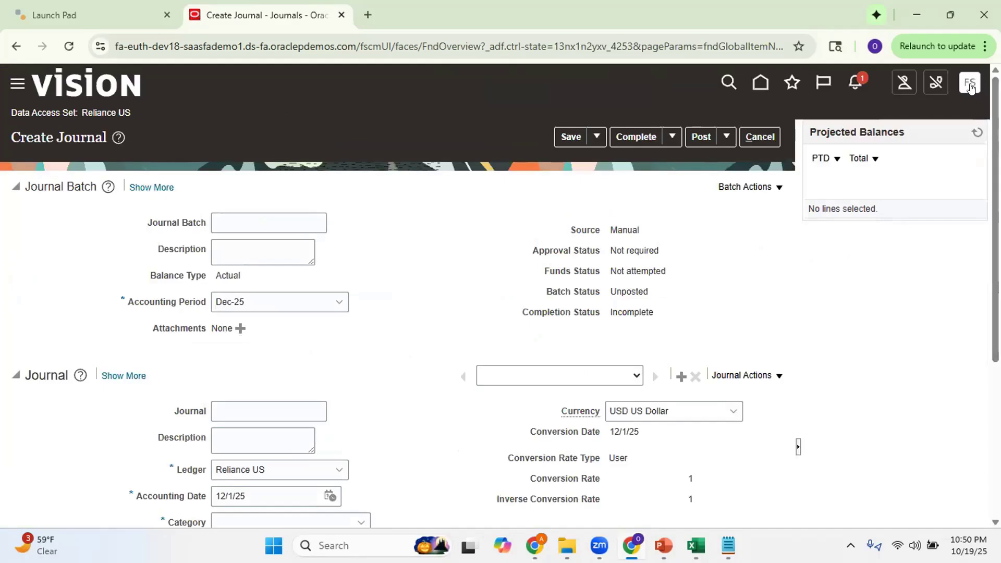
{"action": "left_click", "coordinate": [756, 137]}
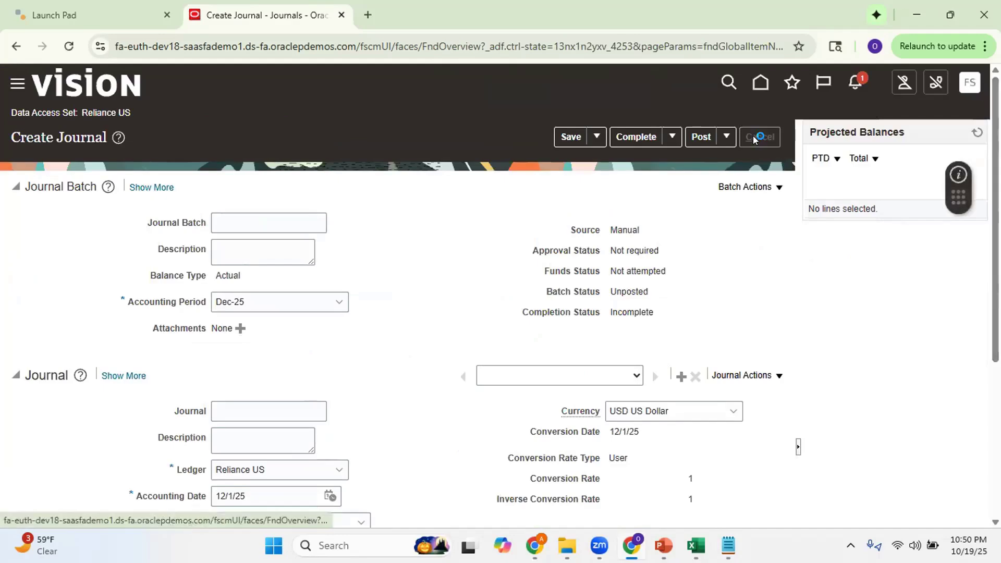
{"action": "left_click", "coordinate": [970, 228]}
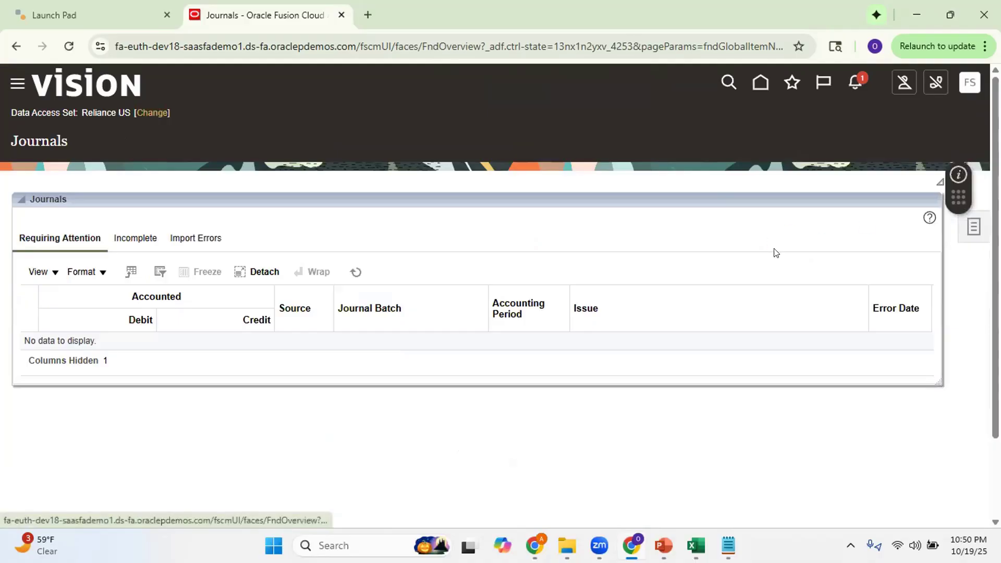
{"action": "left_click", "coordinate": [894, 135]}
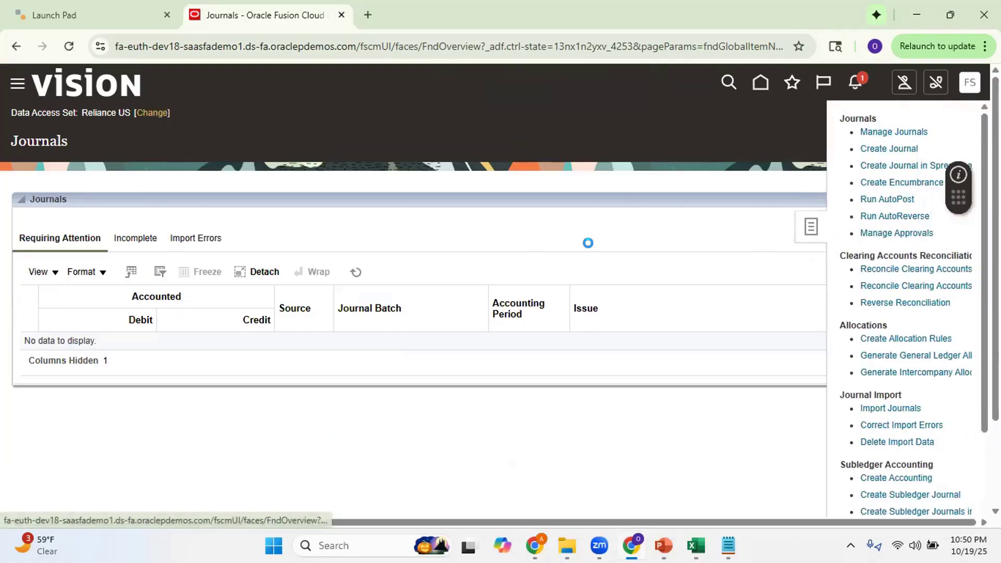
Search the journals for accounting period Oct-25 and open the journal in the unposted Test Jrn4 batch
{"action": "left_click_drag", "start_coordinate": [423, 285], "coordinate": [335, 289]}
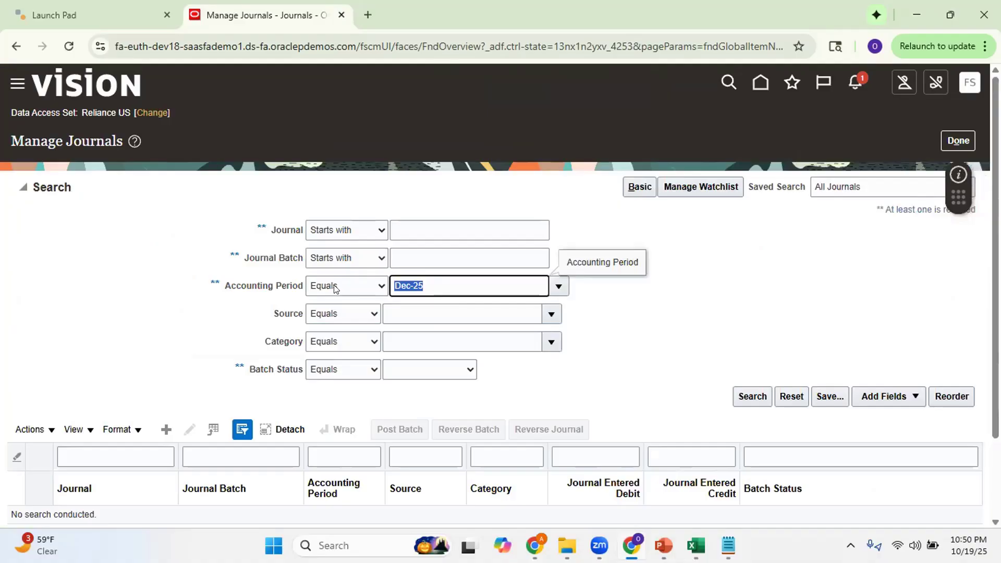
{"action": "type", "text": "Oct-25"}
{"action": "key", "text": "Return"}
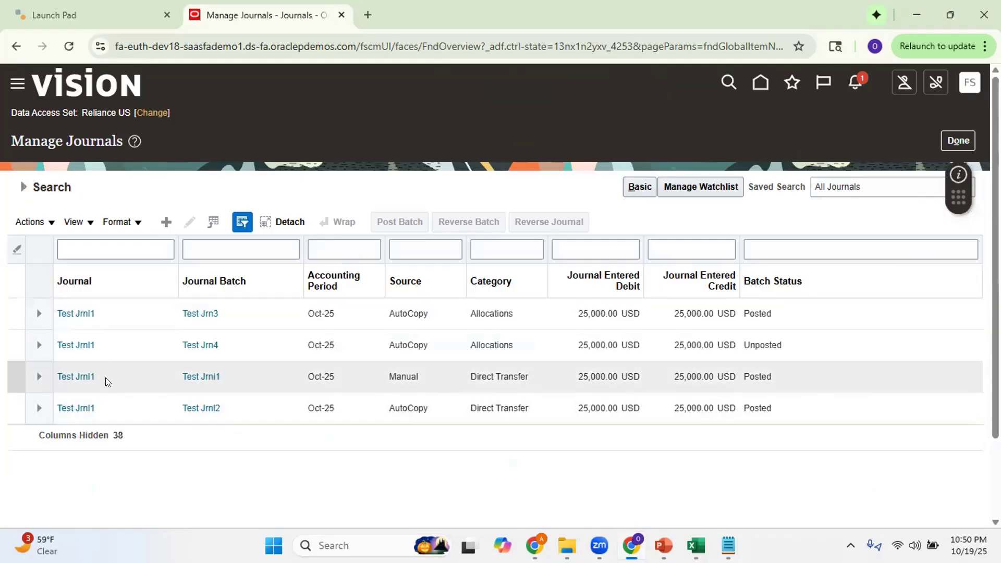
{"action": "left_click", "coordinate": [118, 345]}
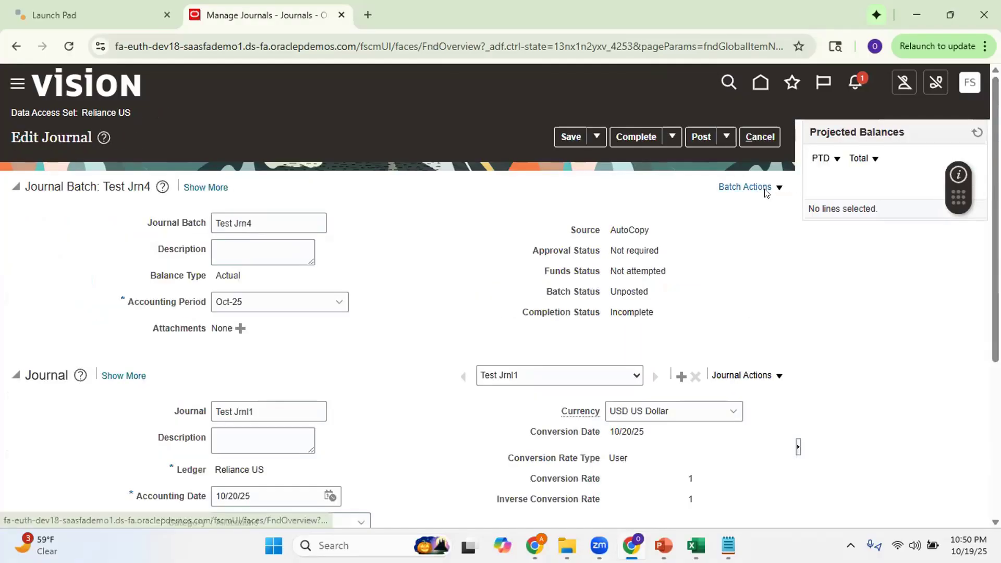
Copy the Test Jrn4 batch to a new journal batch named Test Jrn5 in accounting period Oct-25
{"action": "left_click", "coordinate": [764, 189]}
{"action": "left_click", "coordinate": [751, 205]}
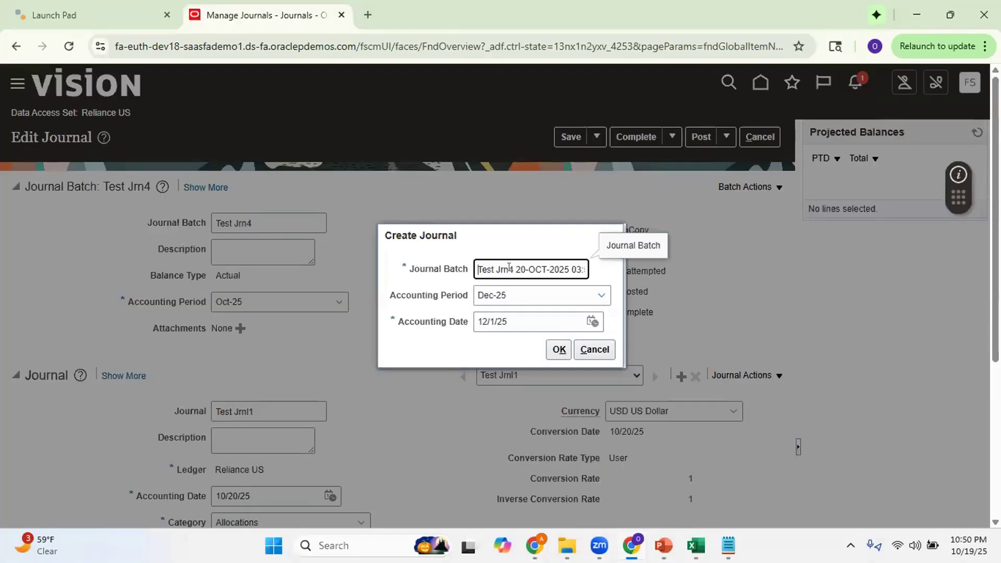
{"action": "key", "text": "Delete"}
{"action": "key", "text": "Delete"}
{"action": "key", "text": "Delete"}
{"action": "key", "text": "Delete"}
{"action": "key", "text": "Delete"}
{"action": "key", "text": "Delete"}
{"action": "key", "text": "Delete"}
{"action": "key", "text": "Delete"}
{"action": "key", "text": "Delete"}
{"action": "type", "text": "5"}
{"action": "key", "text": "Delete"}
{"action": "key", "text": "Delete"}
{"action": "key", "text": "Delete"}
{"action": "key", "text": "Delete"}
{"action": "key", "text": "Delete"}
{"action": "key", "text": "Delete"}
{"action": "key", "text": "Delete"}
{"action": "key", "text": "Delete"}
{"action": "key", "text": "Delete"}
{"action": "key", "text": "Delete"}
{"action": "key", "text": "Delete"}
{"action": "key", "text": "Delete"}
{"action": "key", "text": "Delete"}
{"action": "left_click", "coordinate": [589, 293]}
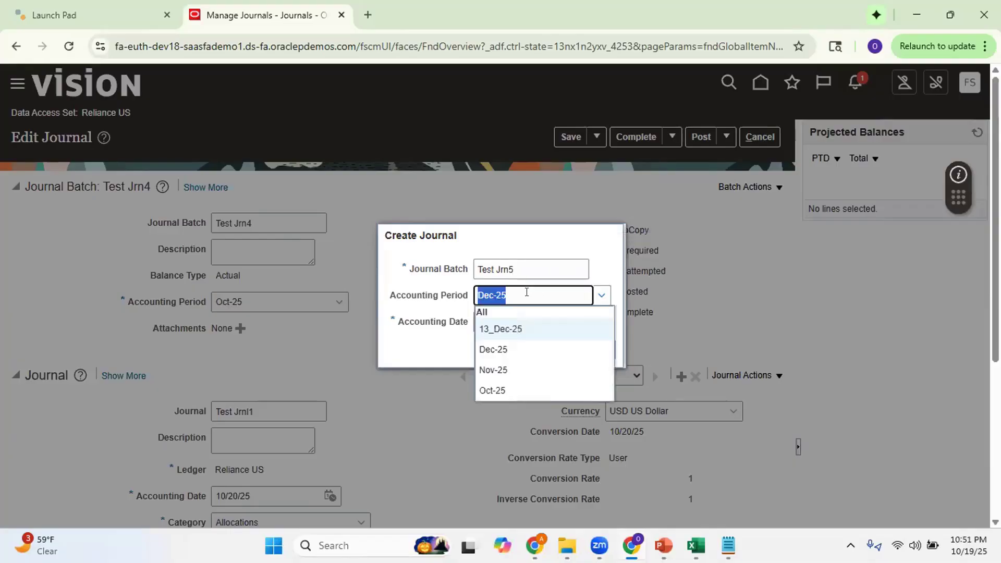
{"action": "left_click", "coordinate": [492, 390]}
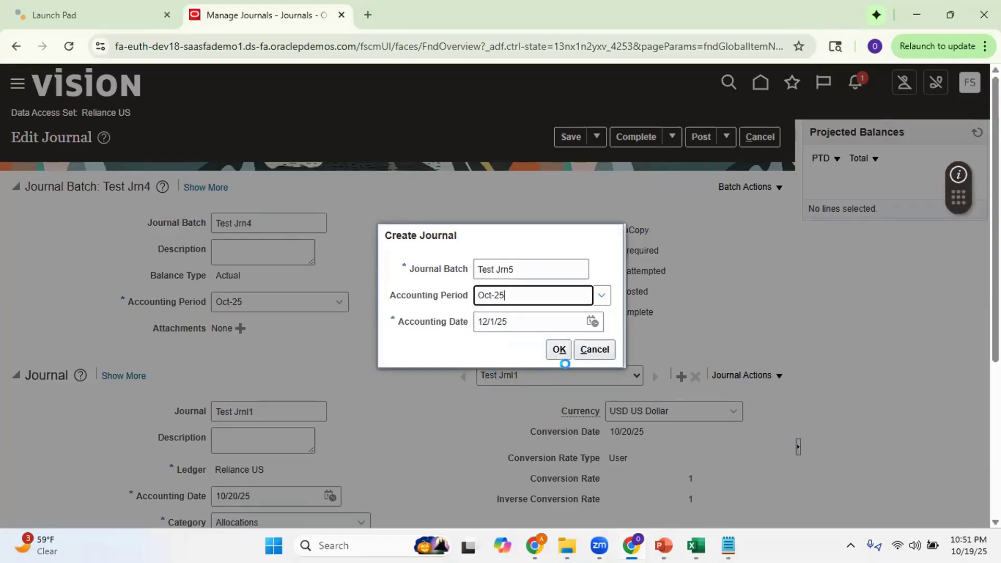
{"action": "left_click", "coordinate": [558, 350]}
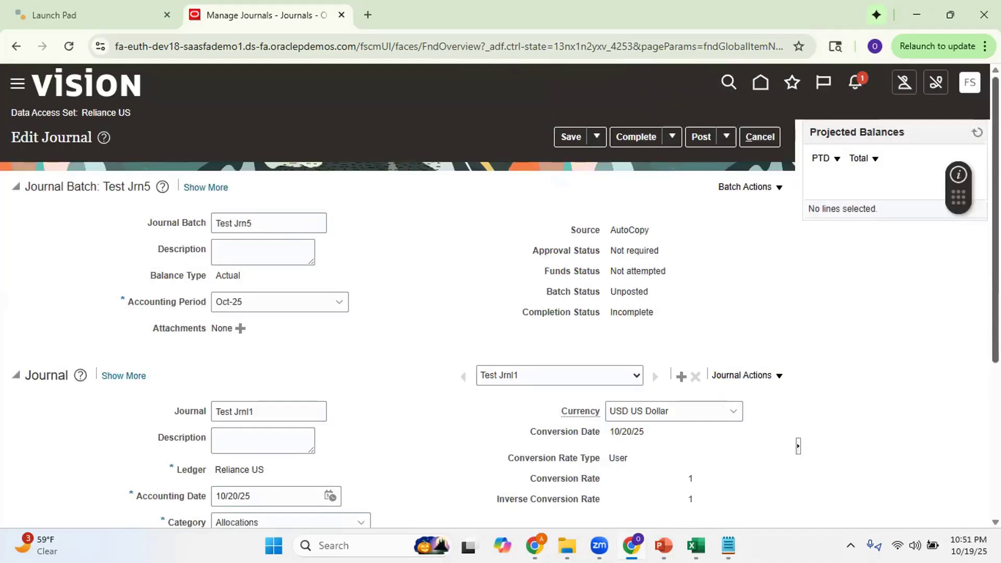
Show the full details of the journal in the Test Jrn5 batch and set its category to EBS Transfer
{"action": "scroll", "coordinate": [501, 292], "scroll_direction": "down", "scroll_amount": 3}
{"action": "scroll", "coordinate": [380, 400], "scroll_direction": "down", "scroll_amount": 1}
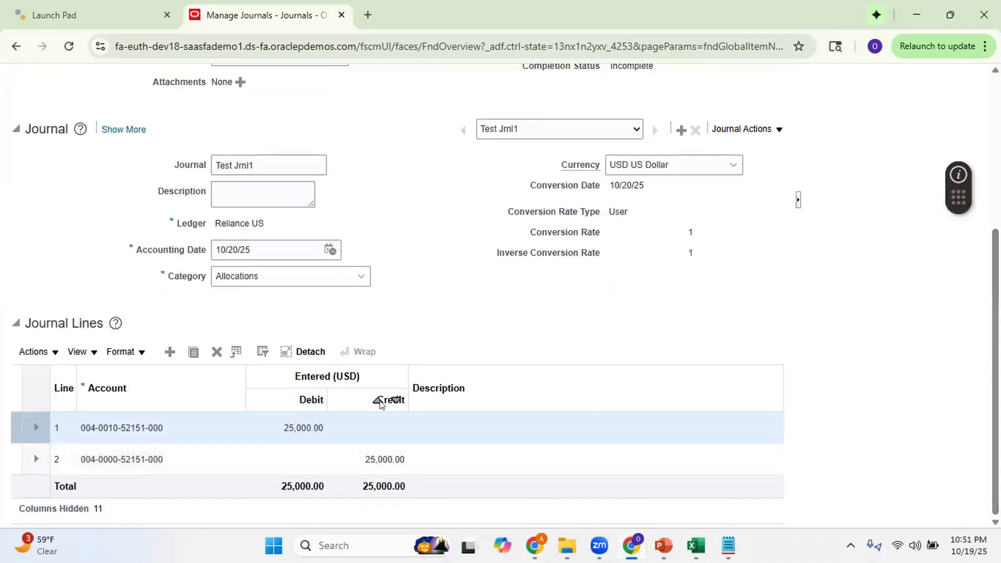
{"action": "left_click", "coordinate": [124, 130]}
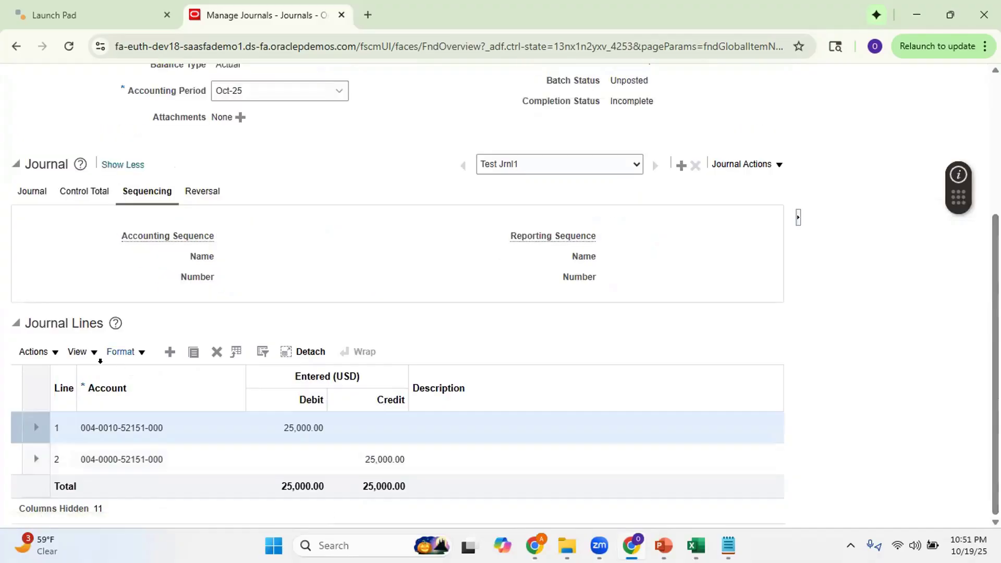
{"action": "left_click", "coordinate": [35, 194]}
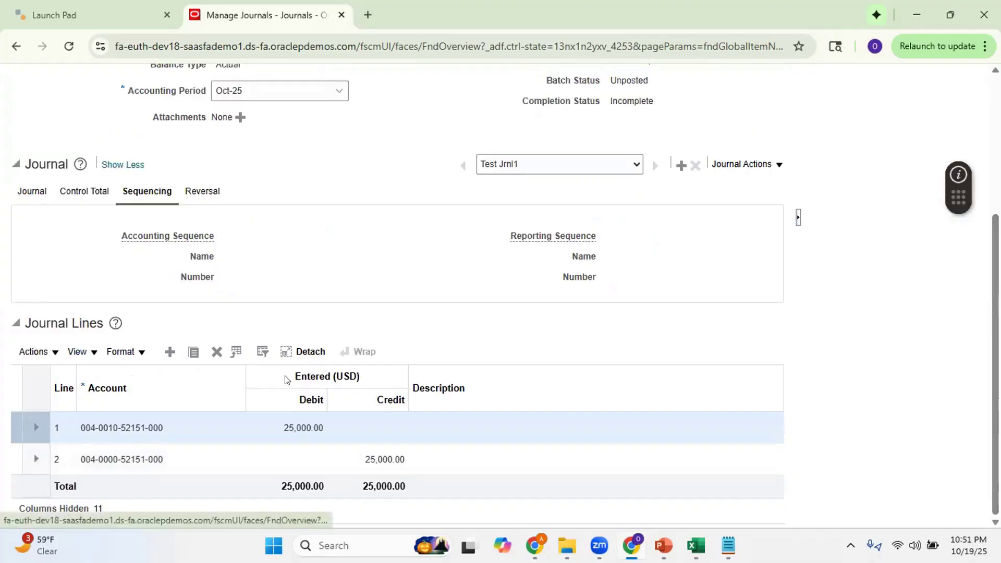
{"action": "left_click", "coordinate": [220, 346]}
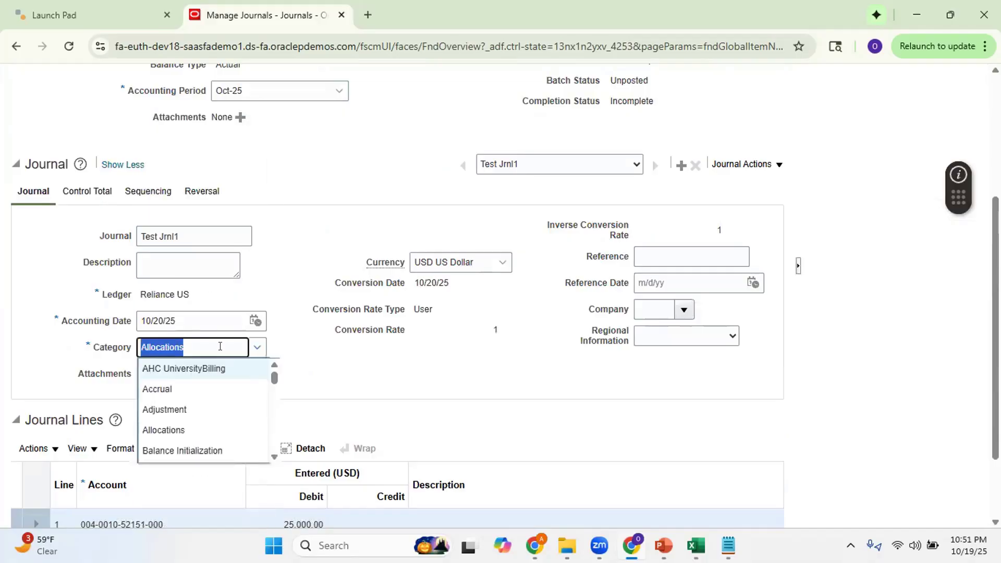
{"action": "type", "text": "ebs"}
{"action": "left_click", "coordinate": [190, 368]}
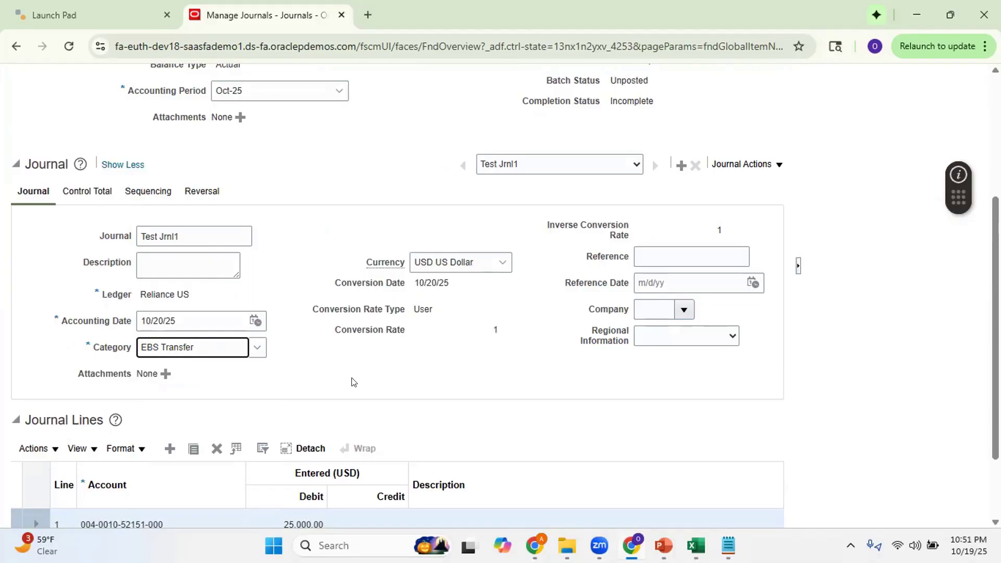
{"action": "key", "text": "alt+Tab"}
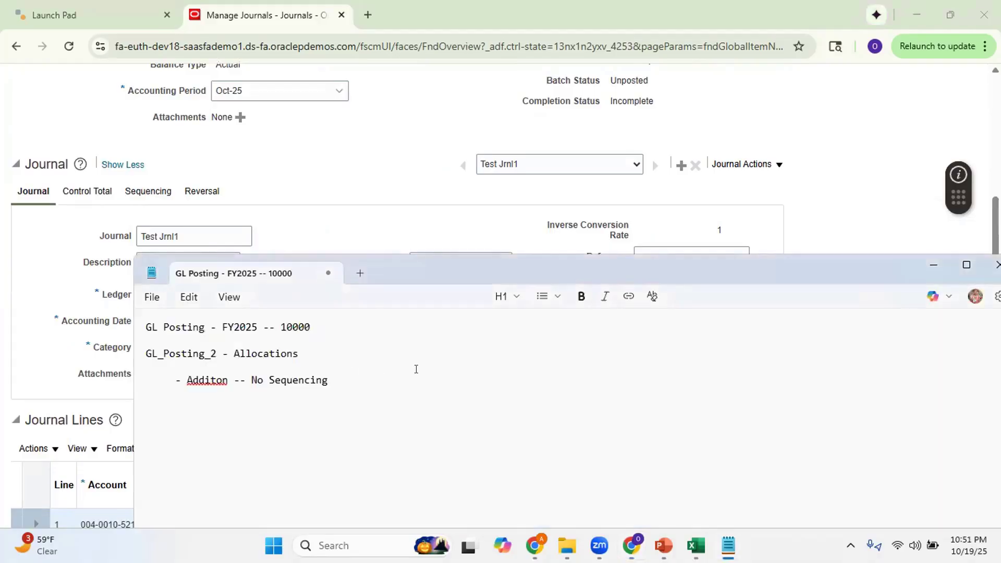
{"action": "key", "text": "alt+Tab"}
Save and post the Test Jrn5 batch, and refresh the journal to check its sequencing details
{"action": "scroll", "coordinate": [573, 209], "scroll_direction": "up", "scroll_amount": 5}
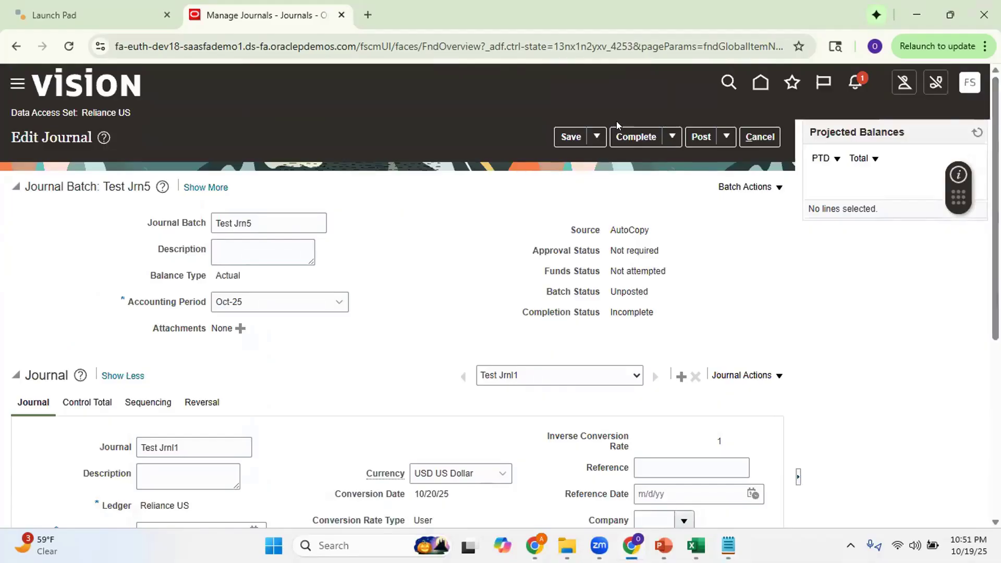
{"action": "left_click", "coordinate": [573, 138]}
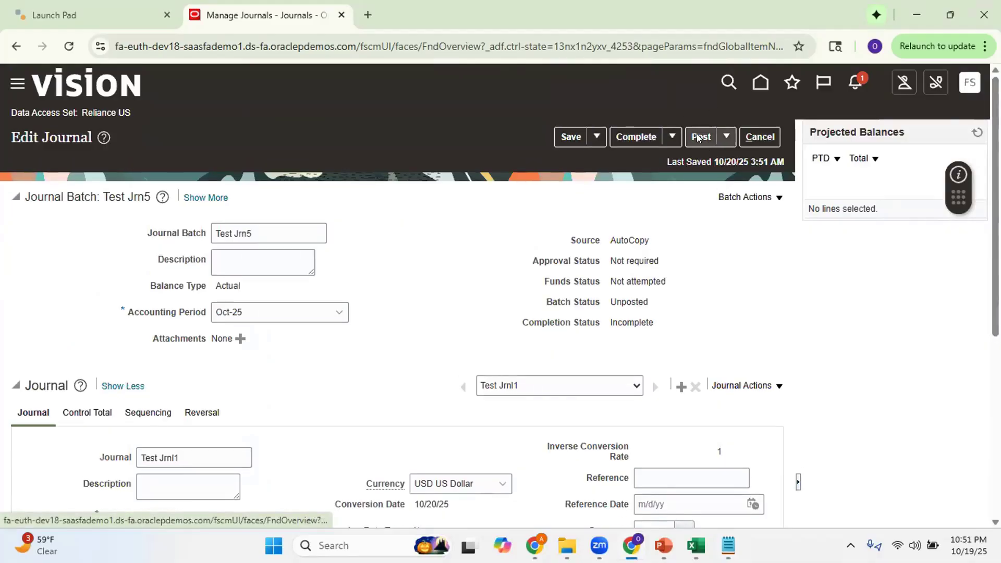
{"action": "left_click", "coordinate": [701, 137]}
{"action": "left_click", "coordinate": [148, 411]}
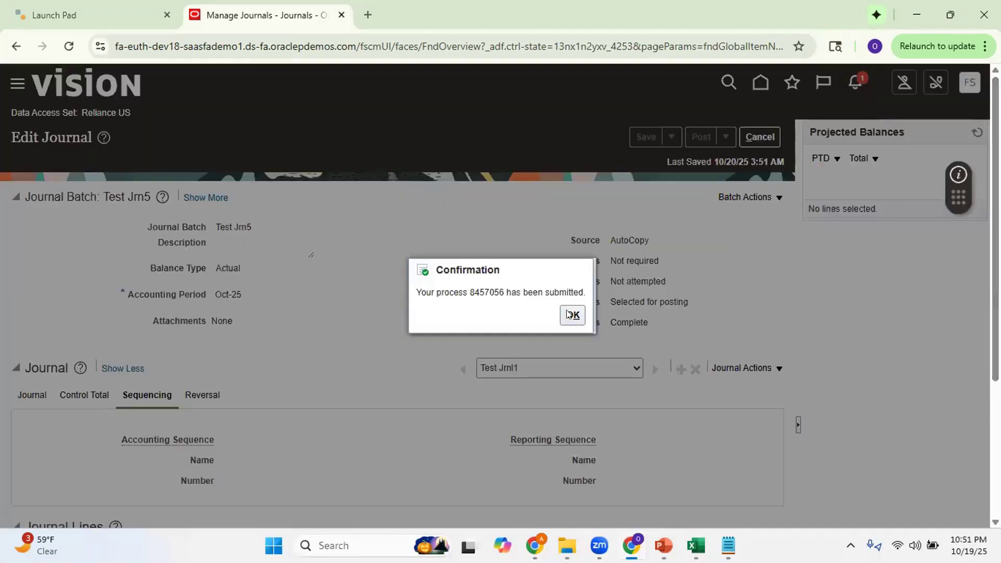
{"action": "left_click", "coordinate": [573, 315]}
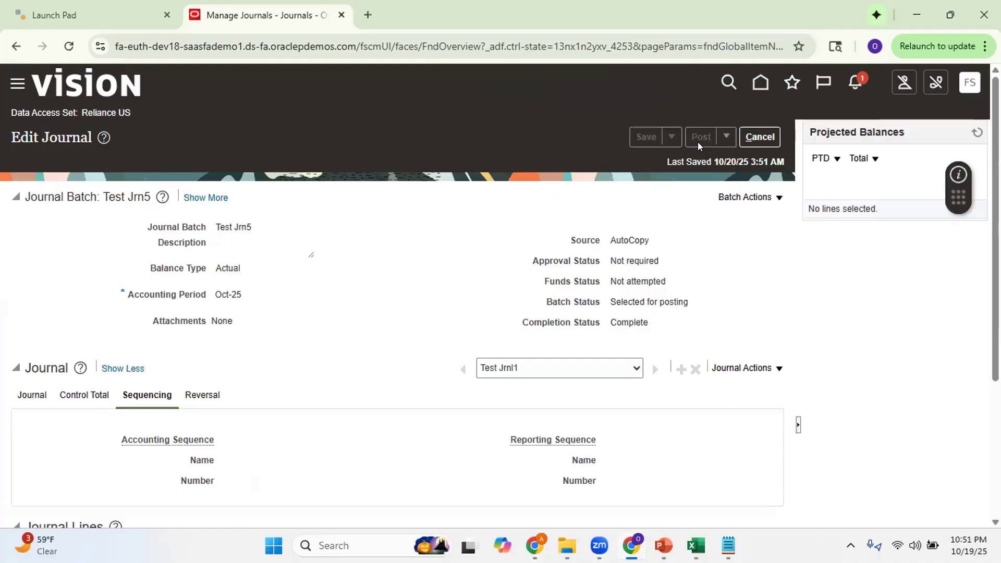
{"action": "left_click", "coordinate": [976, 133]}
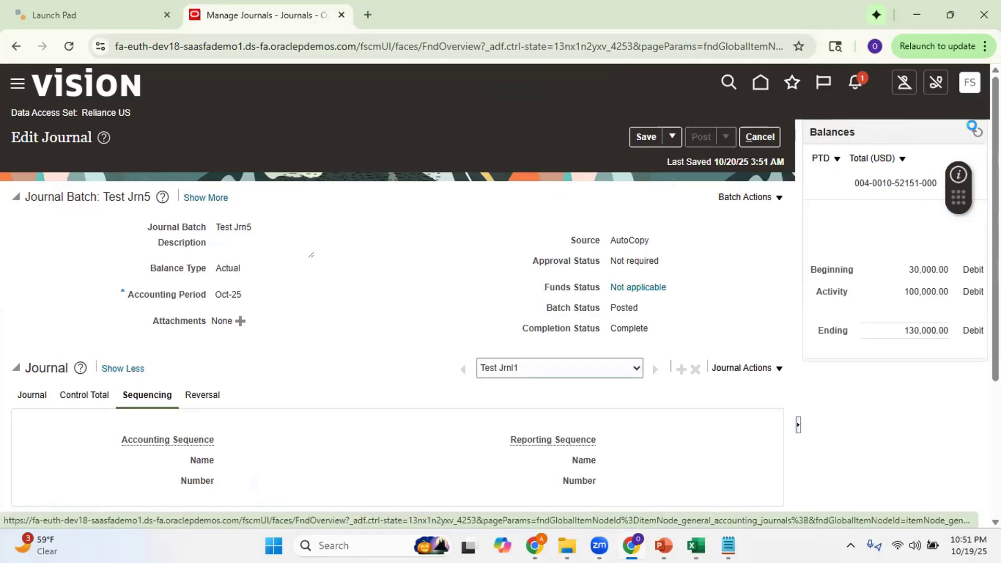
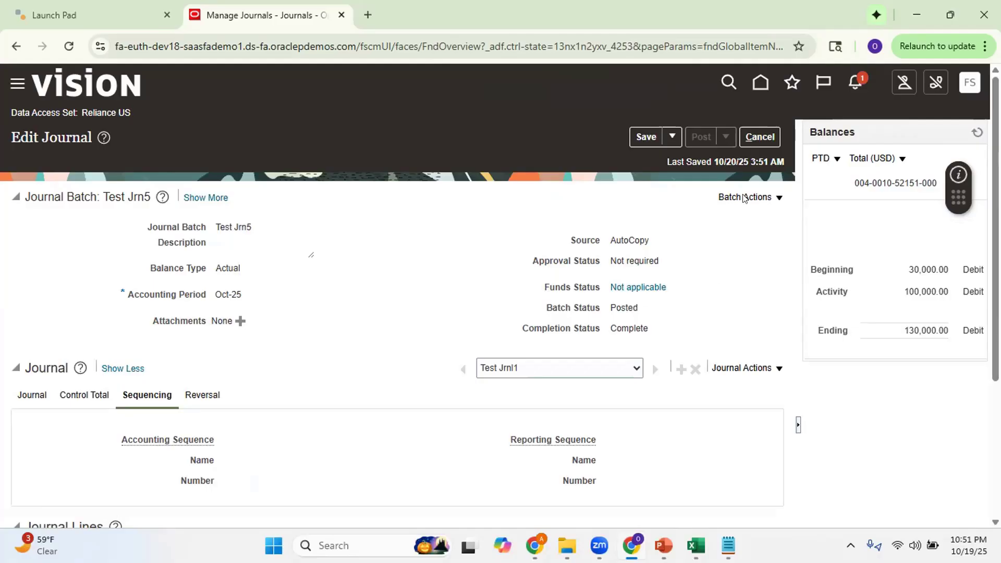
Close the Test Jrn5 journal and open Setup and Maintenance
{"action": "left_click", "coordinate": [754, 135]}
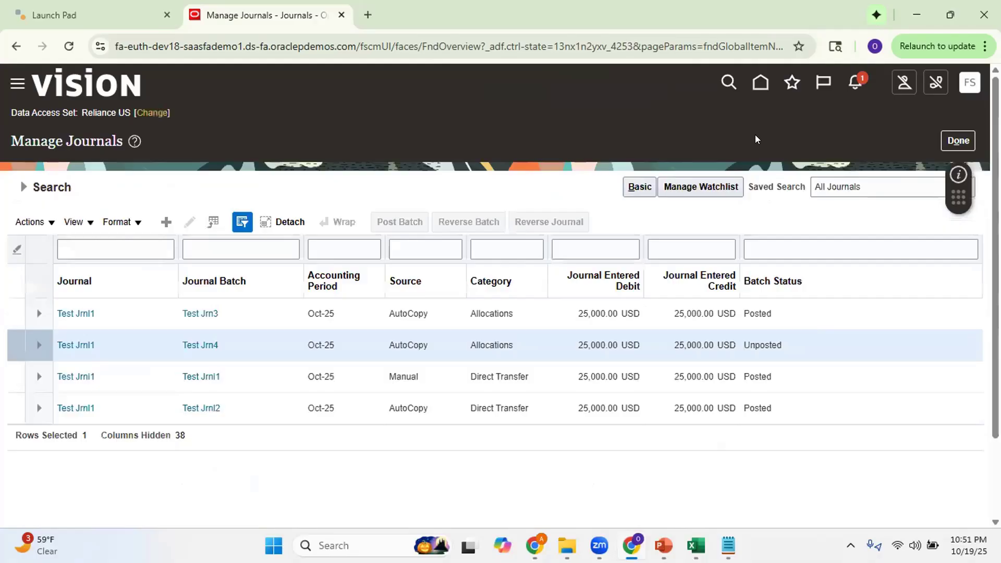
{"action": "left_click", "coordinate": [962, 86]}
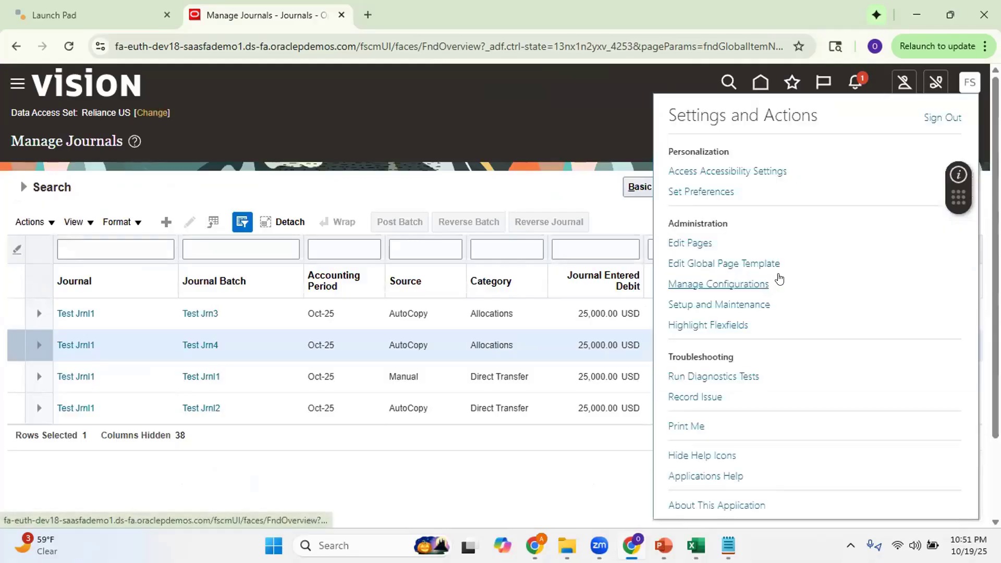
{"action": "left_click", "coordinate": [720, 306]}
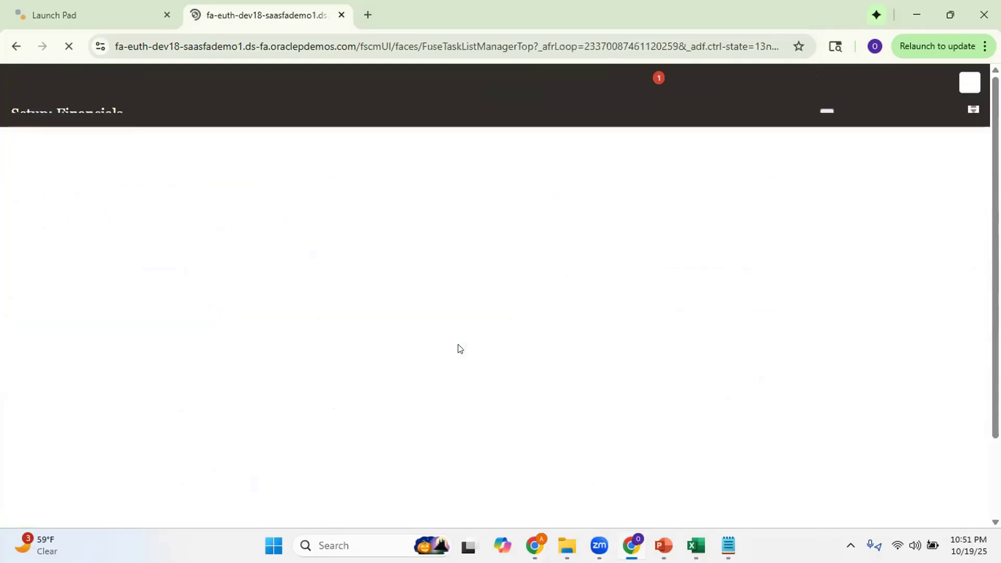
Search the setup tasks for Manage Accounting and Reporting Sequence and open the Manage Accounting and Reporting Sequences task
{"action": "left_click", "coordinate": [497, 172]}
{"action": "type", "text": "M"}
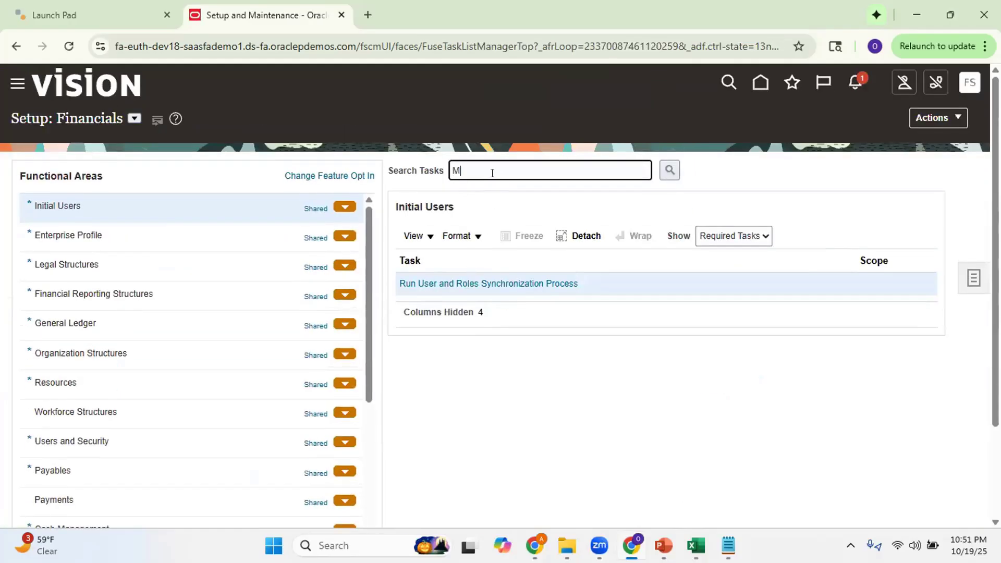
{"action": "type", "text": "anage Accounting and Reportin"}
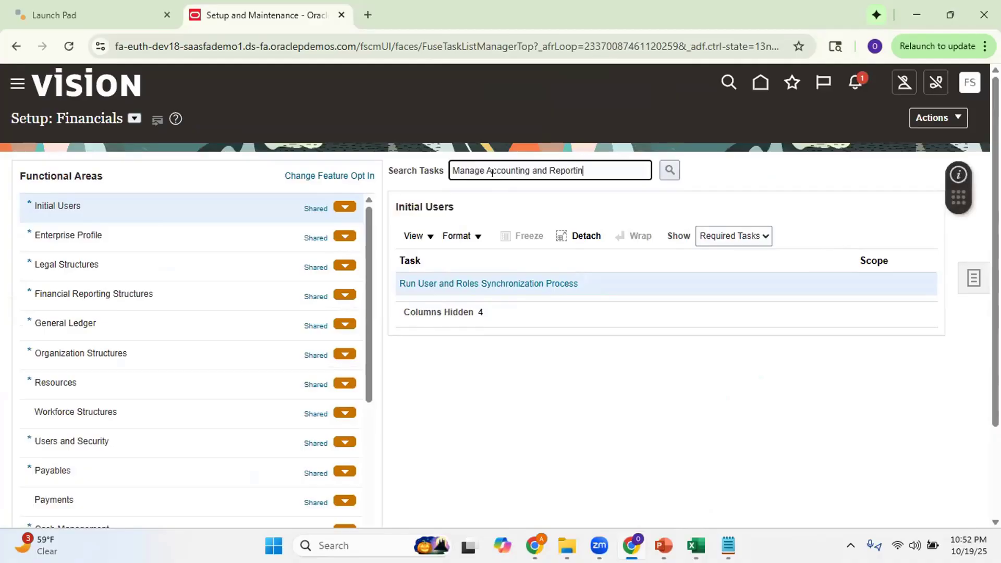
{"action": "type", "text": "g Sequenc"}
{"action": "type", "text": "e"}
{"action": "key", "text": "Return"}
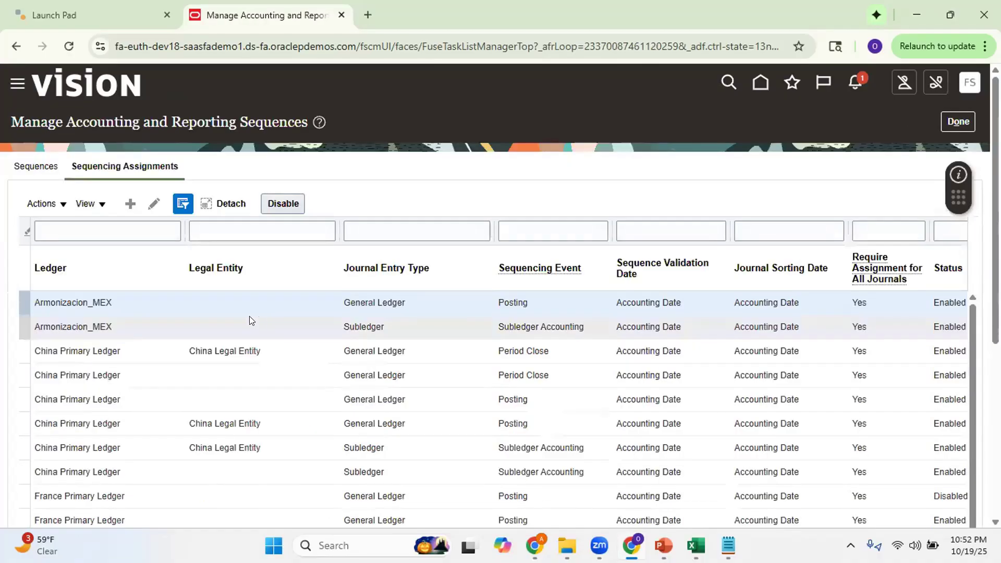
Start creating a new accounting and reporting sequence named Reliance US Reporting Seq
{"action": "left_click", "coordinate": [35, 167]}
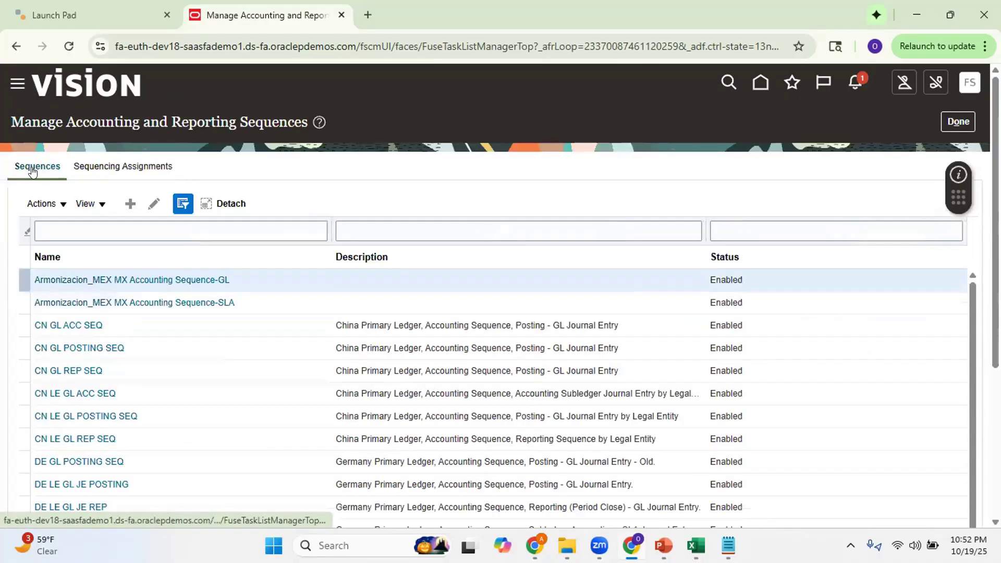
{"action": "left_click", "coordinate": [131, 204]}
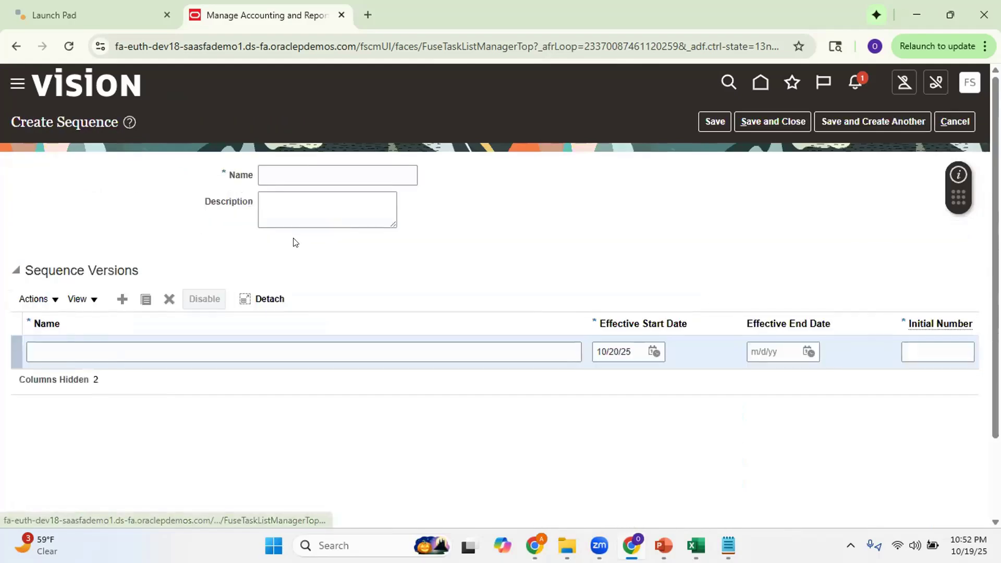
{"action": "left_click", "coordinate": [312, 173]}
{"action": "type", "text": "Relianc"}
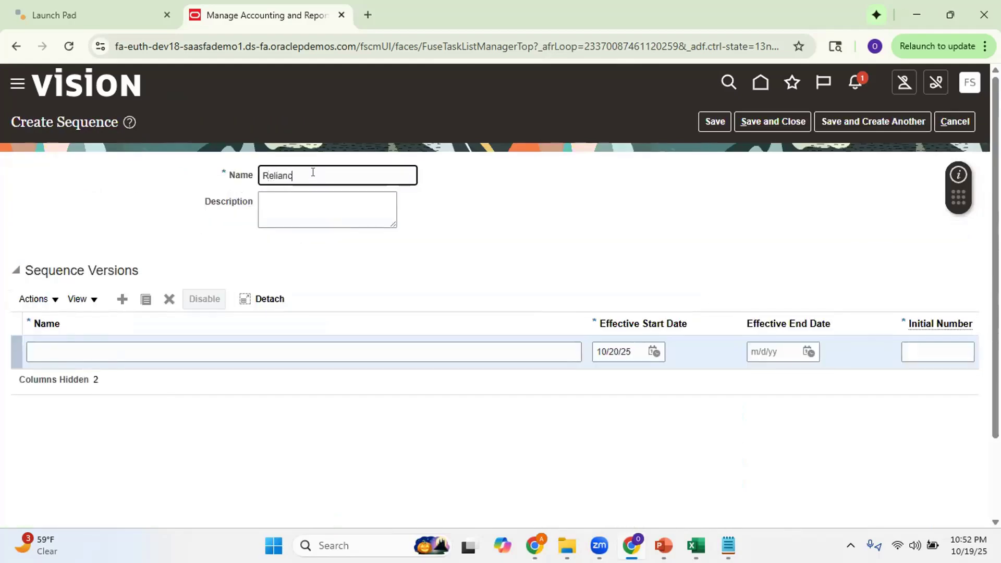
{"action": "type", "text": "e US Reporting Seq"}
{"action": "key", "text": "Tab"}
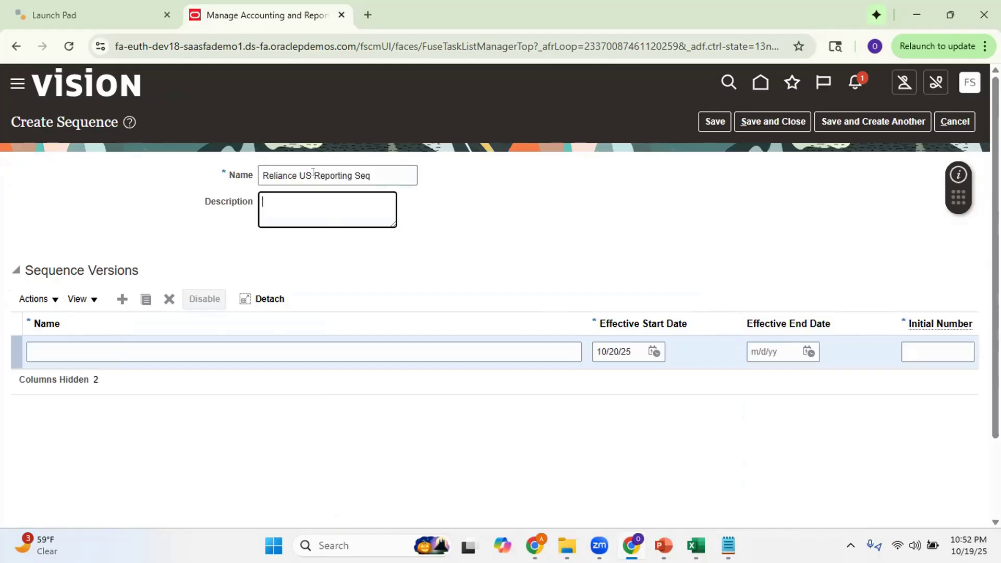
Enter Reliance US Reporting Seq as the description of the new sequence
{"action": "type", "text": "Reliance "}
{"action": "type", "text": "US Reqop"}
{"action": "key", "text": "BackSpace"}
{"action": "key", "text": "BackSpace"}
{"action": "key", "text": "BackSpace"}
{"action": "type", "text": "orting Se"}
{"action": "key", "text": "Tab"}
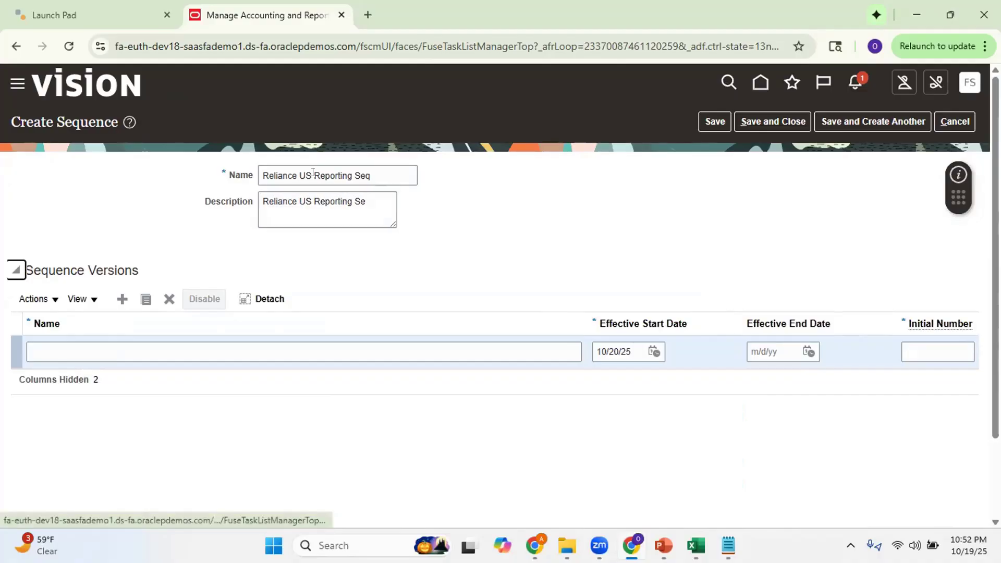
{"action": "key", "text": "shift+Tab"}
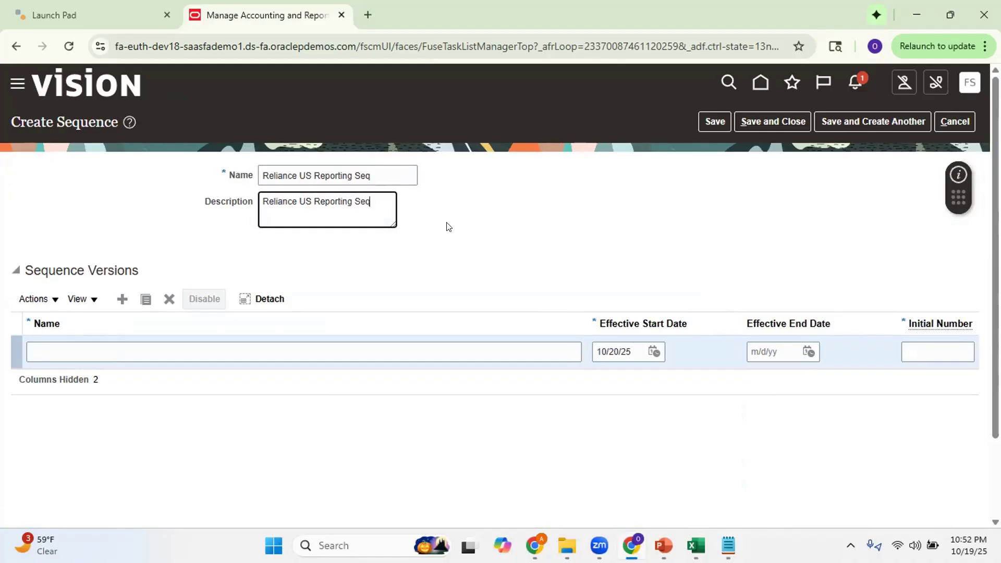
Name the sequence version Reporting Seq FY2025 and set its effective start date to 10/1/25
{"action": "left_click", "coordinate": [270, 348]}
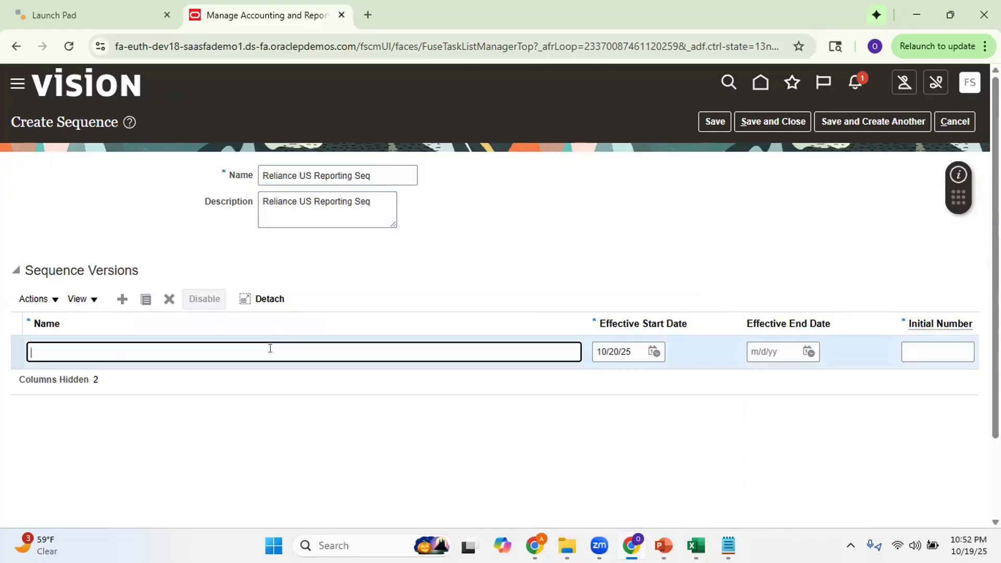
{"action": "type", "text": "Reporting se"}
{"action": "type", "text": "Se"}
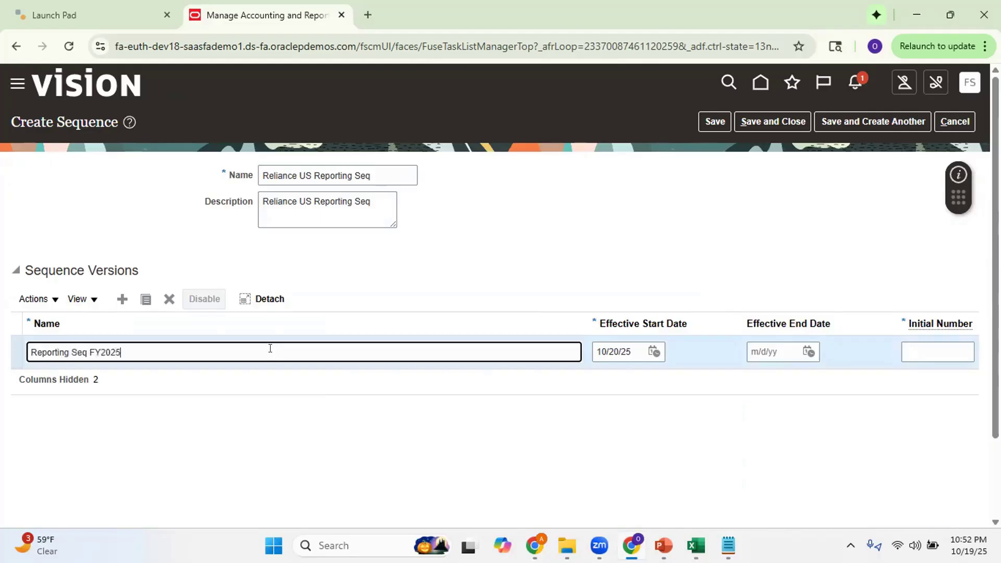
{"action": "left_click", "coordinate": [655, 352]}
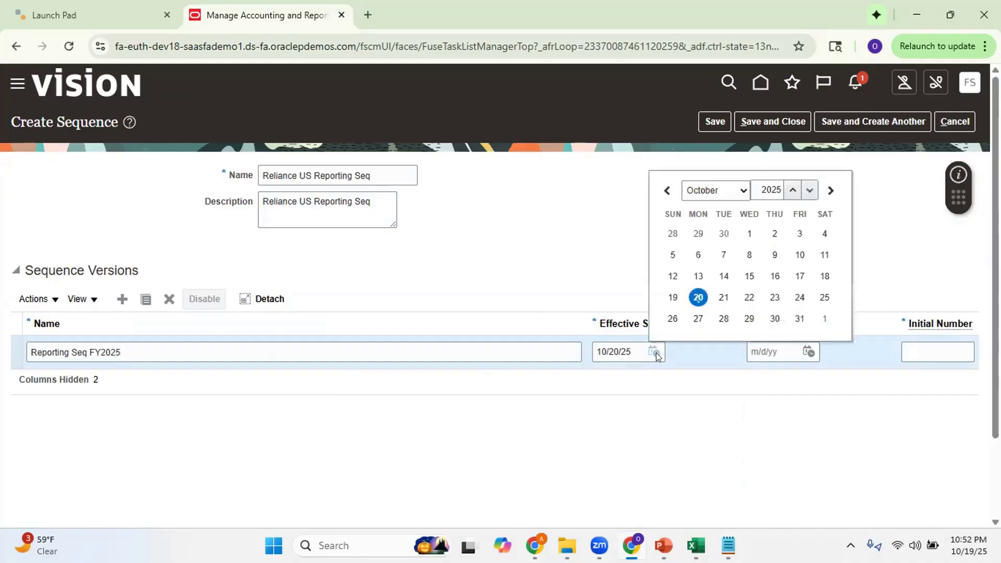
{"action": "left_click", "coordinate": [751, 233]}
{"action": "left_click", "coordinate": [906, 351]}
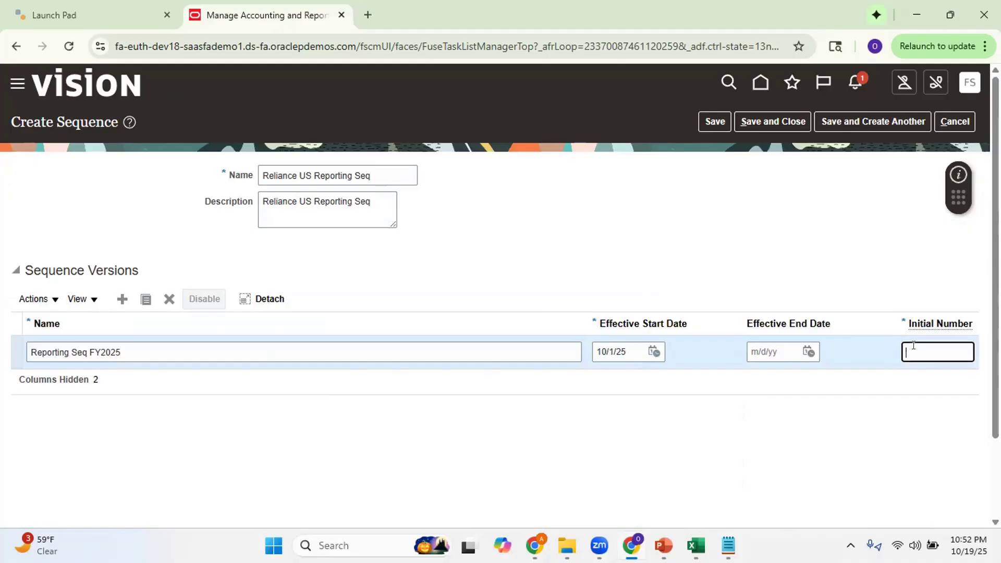
Switch to Notepad and replace the existing notes with the line Reporting Seq -50000
{"action": "key", "text": "alt+Tab"}
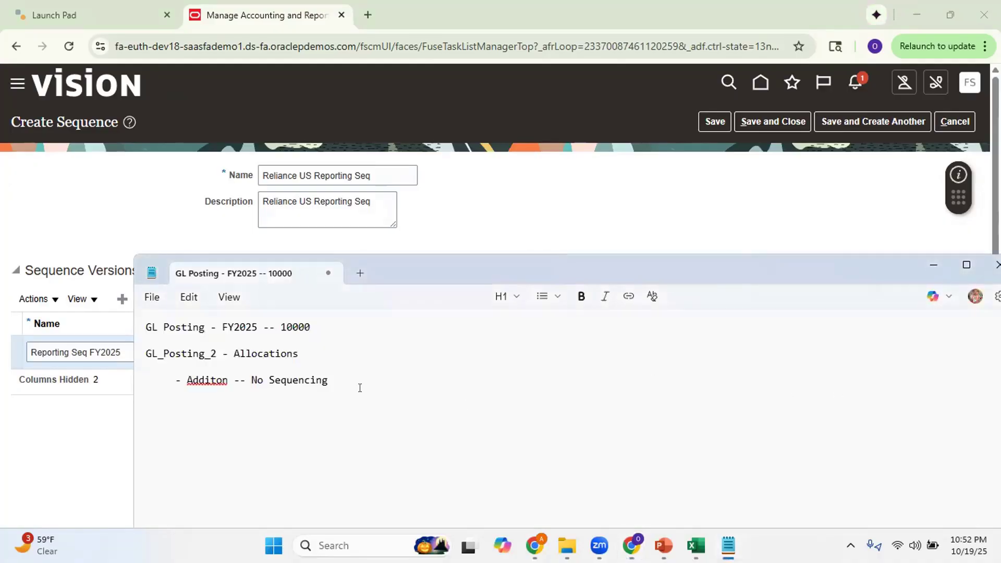
{"action": "left_click_drag", "start_coordinate": [359, 387], "coordinate": [123, 315]}
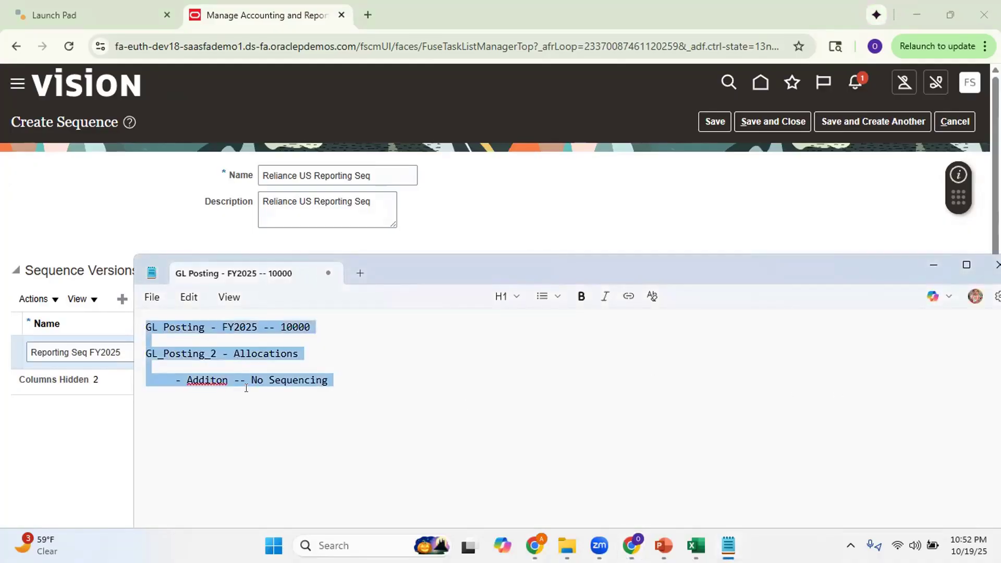
{"action": "type", "text": "Reporting "}
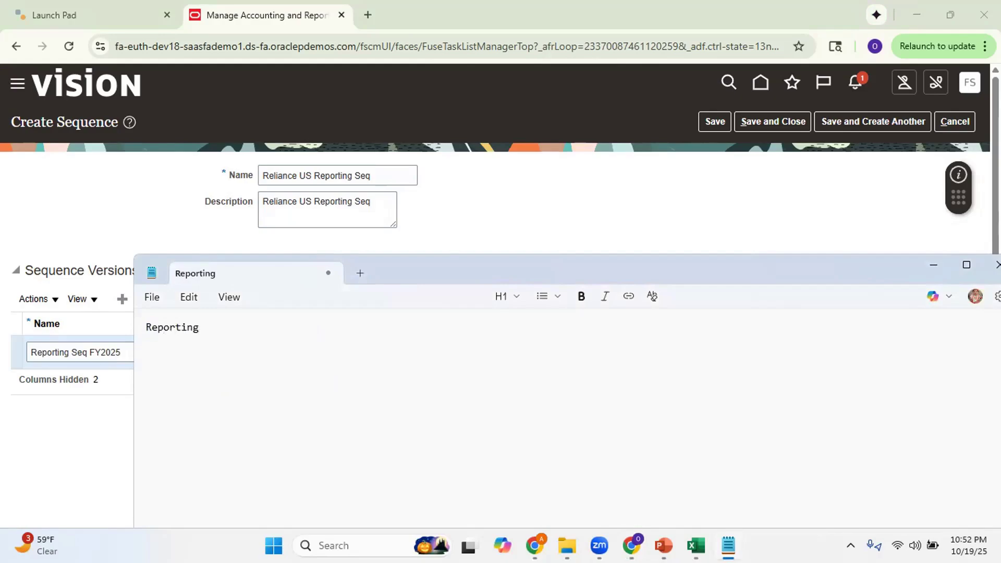
{"action": "type", "text": "Seq  -50000"}
Return to the new sequence in the browser, set the version's initial number to 50000, and save and close it
{"action": "key", "text": "alt+Tab"}
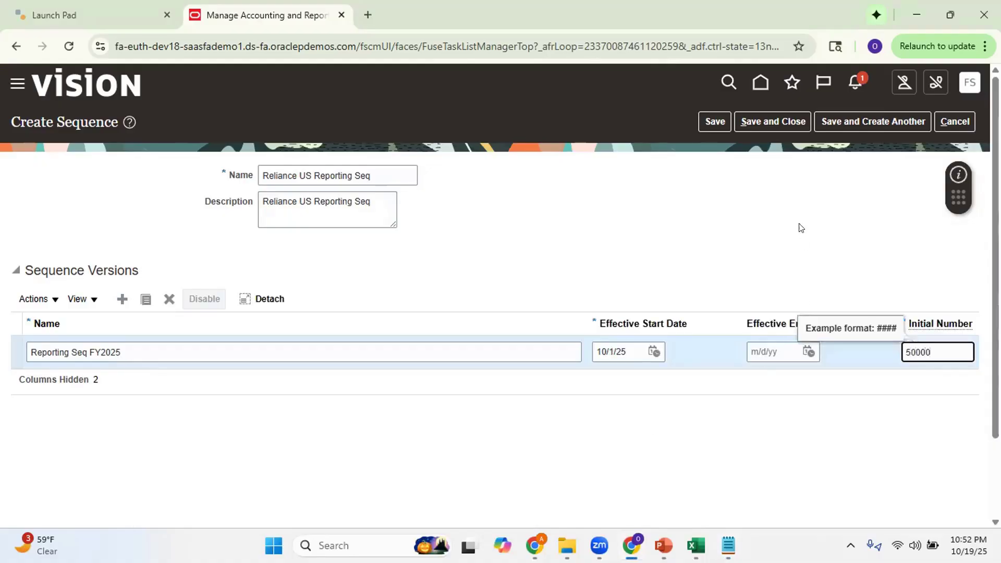
{"action": "left_click", "coordinate": [768, 123]}
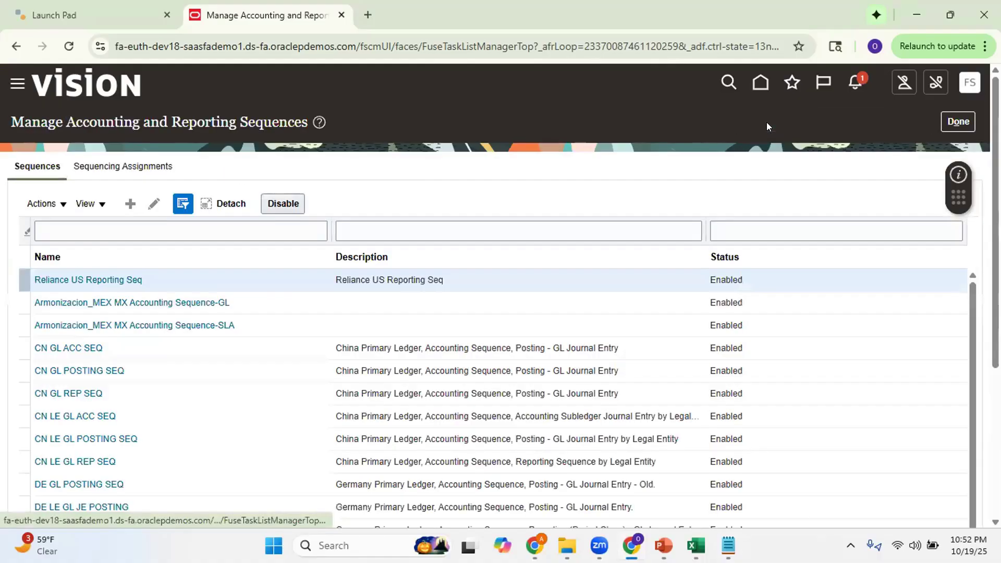
Create a sequencing assignment for the Reliance US ledger with Period Close as the sequencing event
{"action": "left_click", "coordinate": [124, 166]}
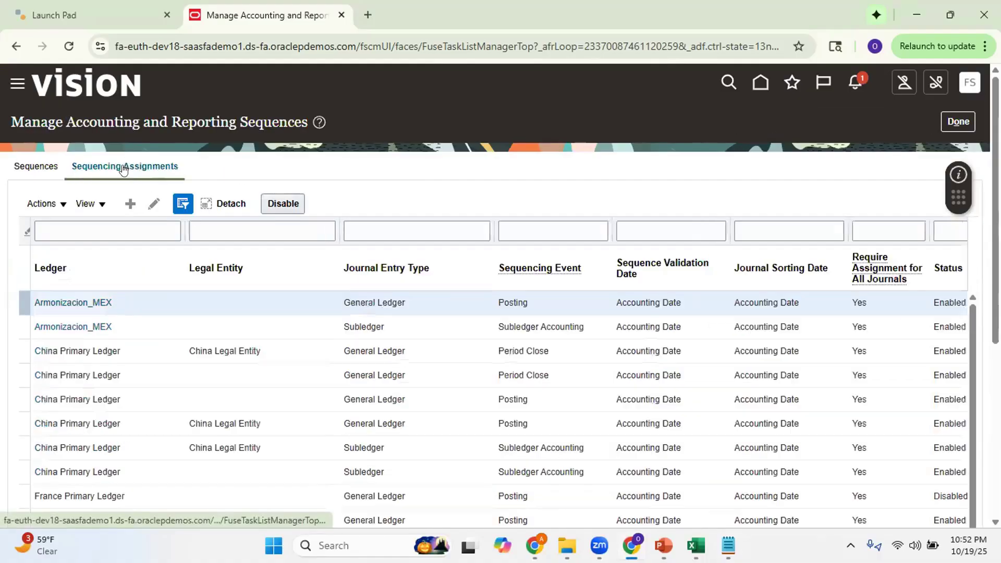
{"action": "left_click", "coordinate": [131, 203]}
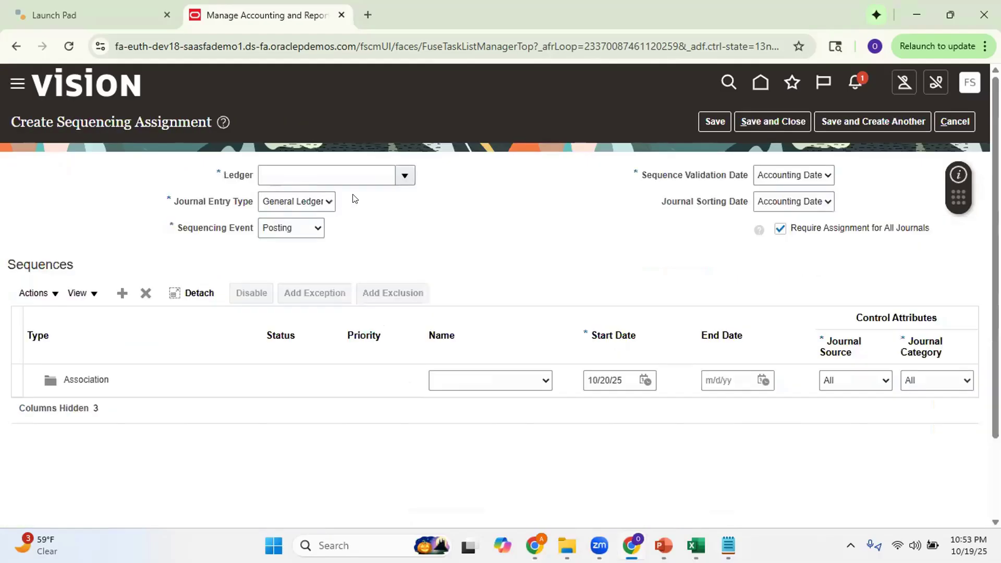
{"action": "left_click", "coordinate": [323, 173]}
{"action": "type", "text": "rel"}
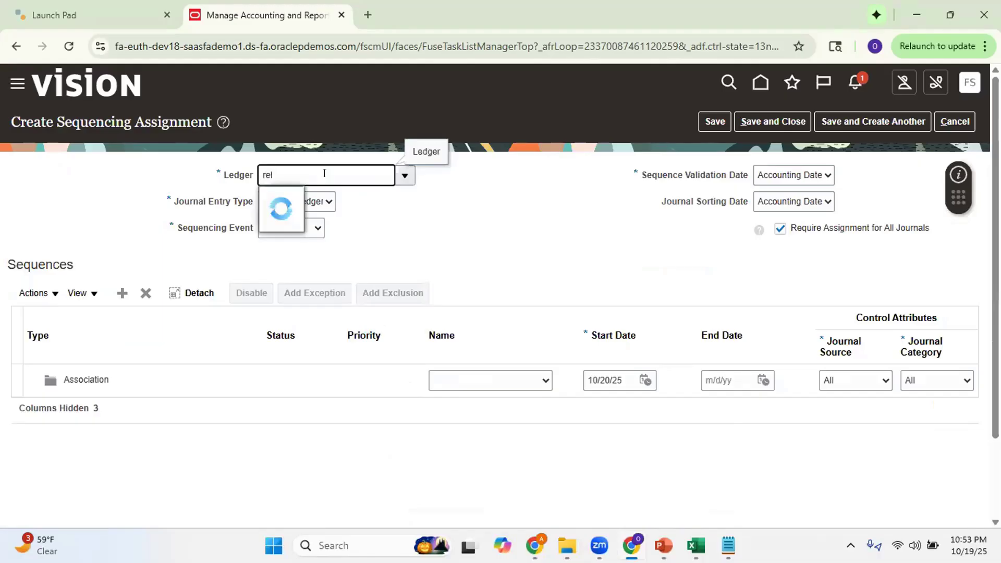
{"action": "left_click", "coordinate": [300, 243]}
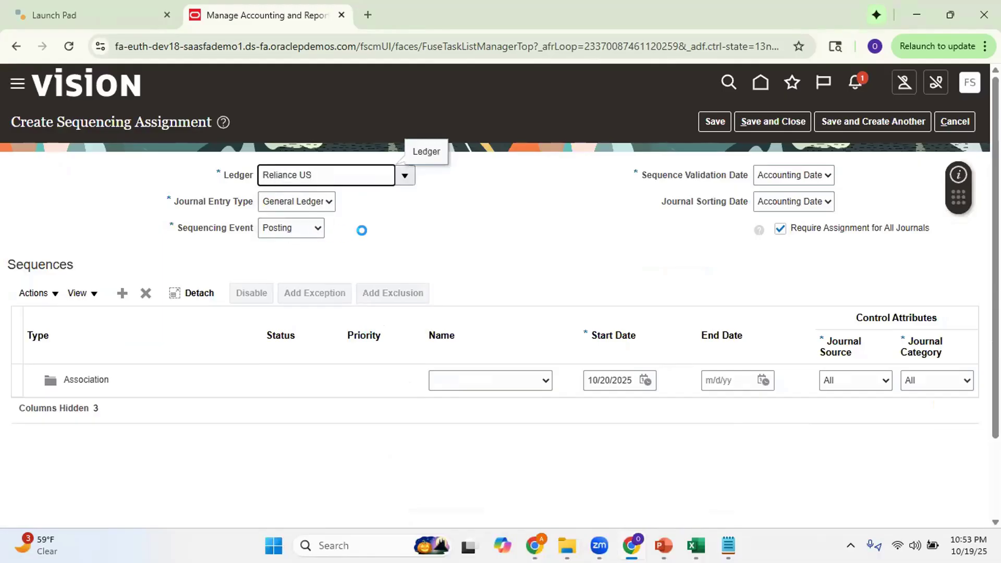
{"action": "left_click", "coordinate": [312, 228]}
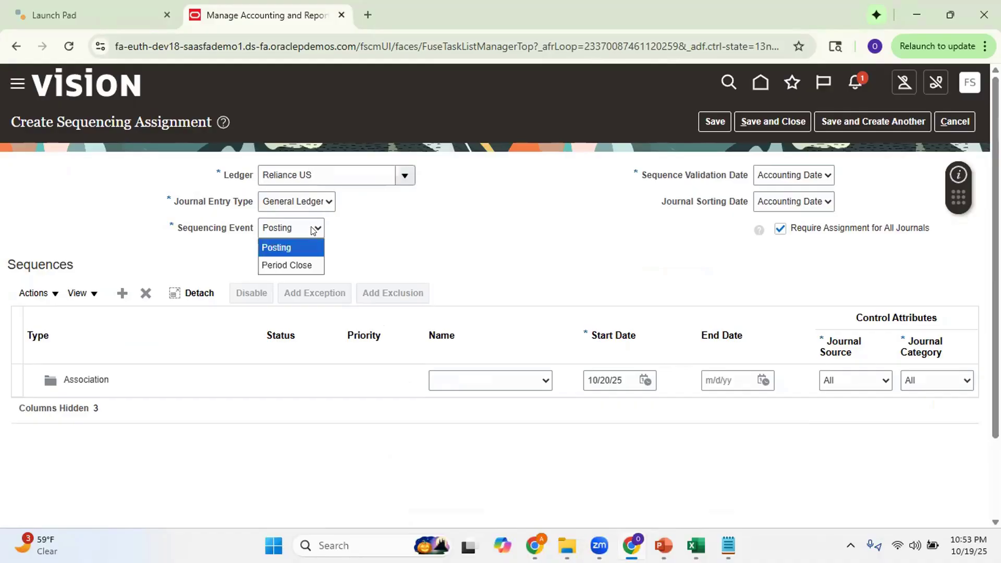
{"action": "left_click", "coordinate": [306, 262]}
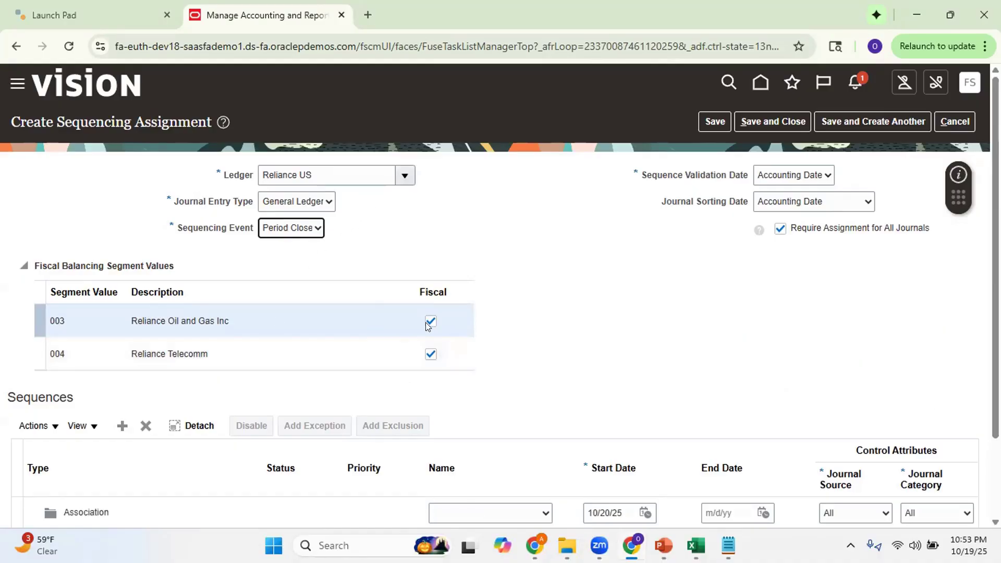
{"action": "left_click", "coordinate": [430, 354]}
{"action": "left_click", "coordinate": [804, 177]}
{"action": "left_click", "coordinate": [879, 173]}
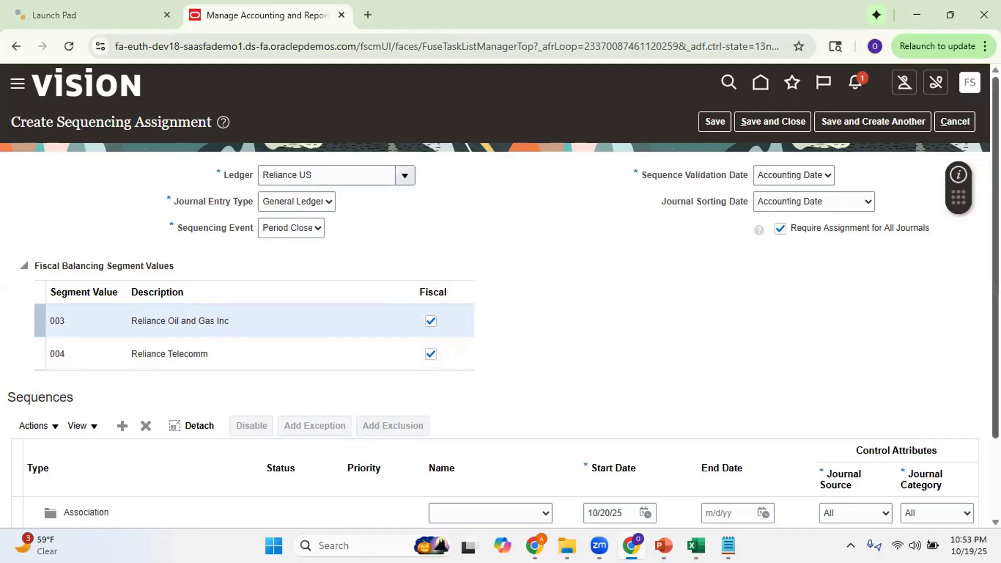
Assign Reliance US Reporting Seq to the association row with start date 10/1/25
{"action": "scroll", "coordinate": [555, 391], "scroll_direction": "down", "scroll_amount": 1}
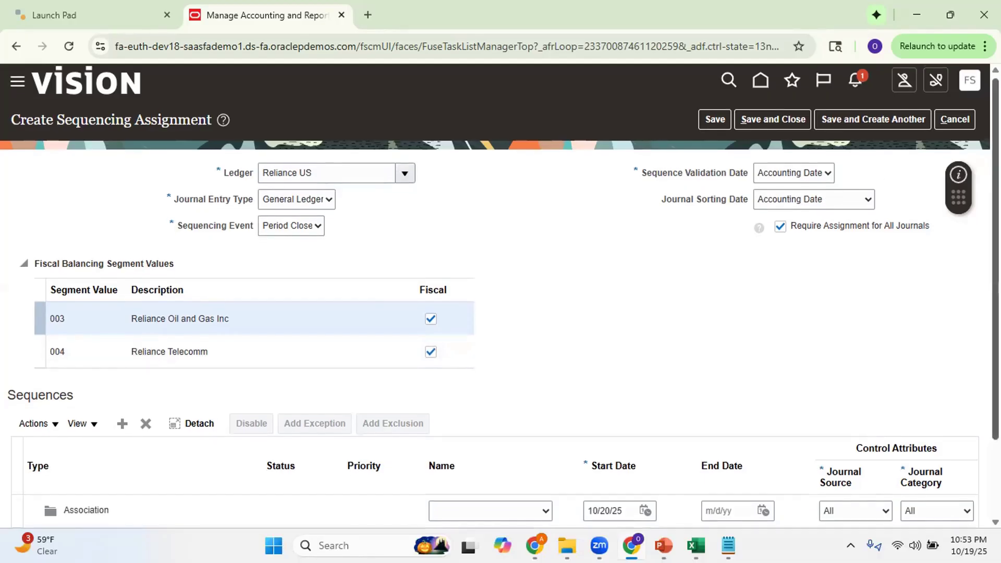
{"action": "scroll", "coordinate": [555, 391], "scroll_direction": "up", "scroll_amount": 1}
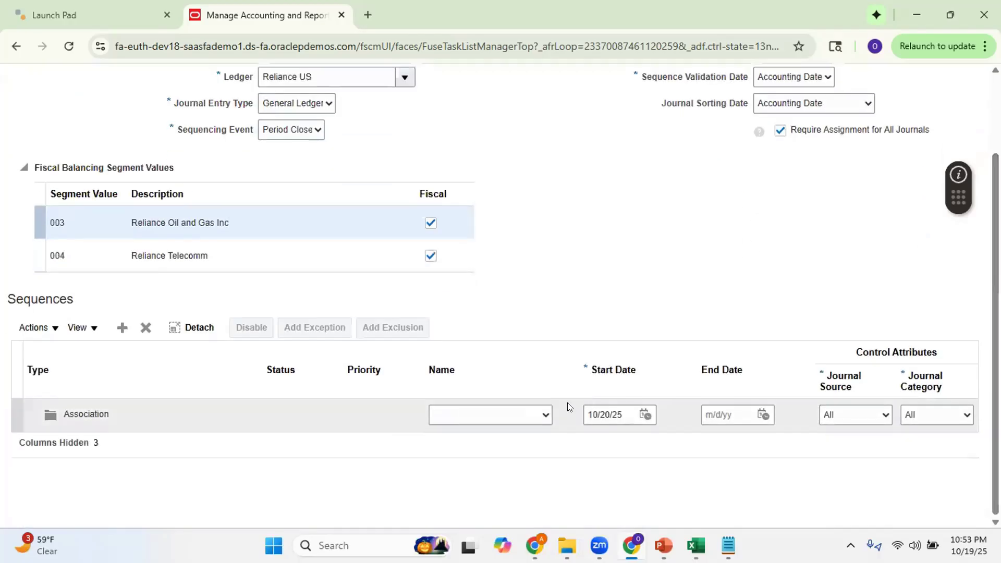
{"action": "left_click", "coordinate": [523, 416]}
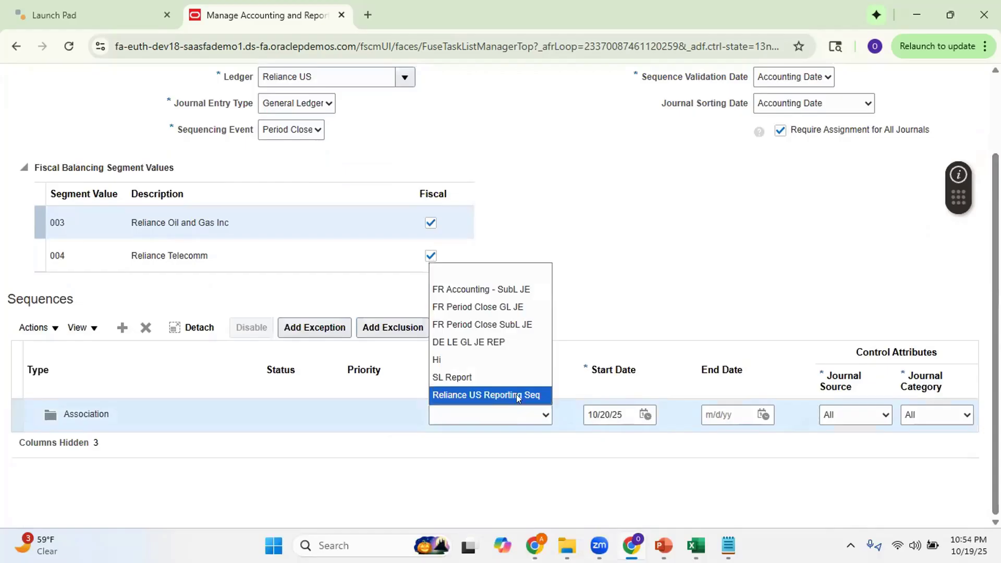
{"action": "left_click", "coordinate": [515, 394]}
{"action": "left_click", "coordinate": [645, 415]}
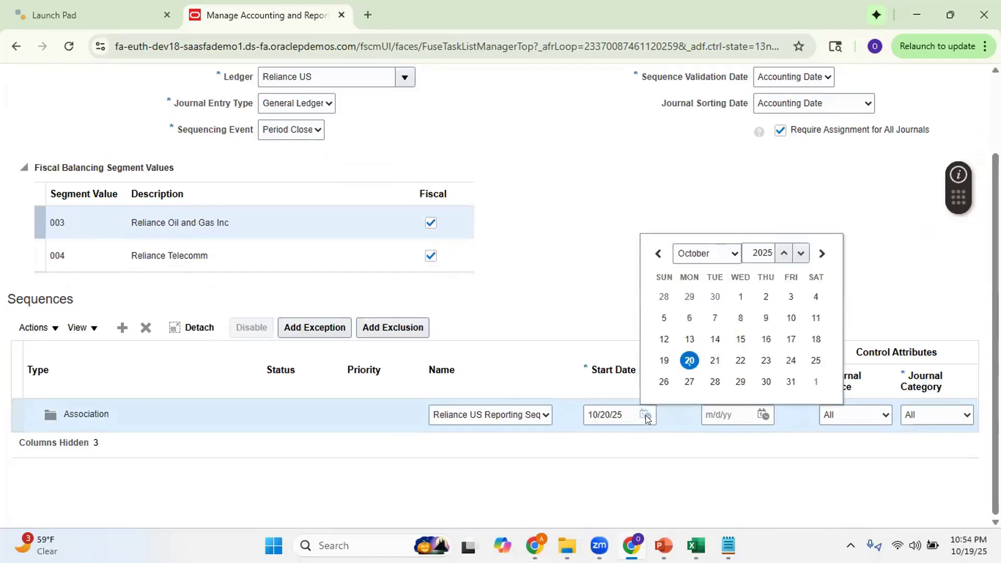
{"action": "left_click", "coordinate": [740, 297]}
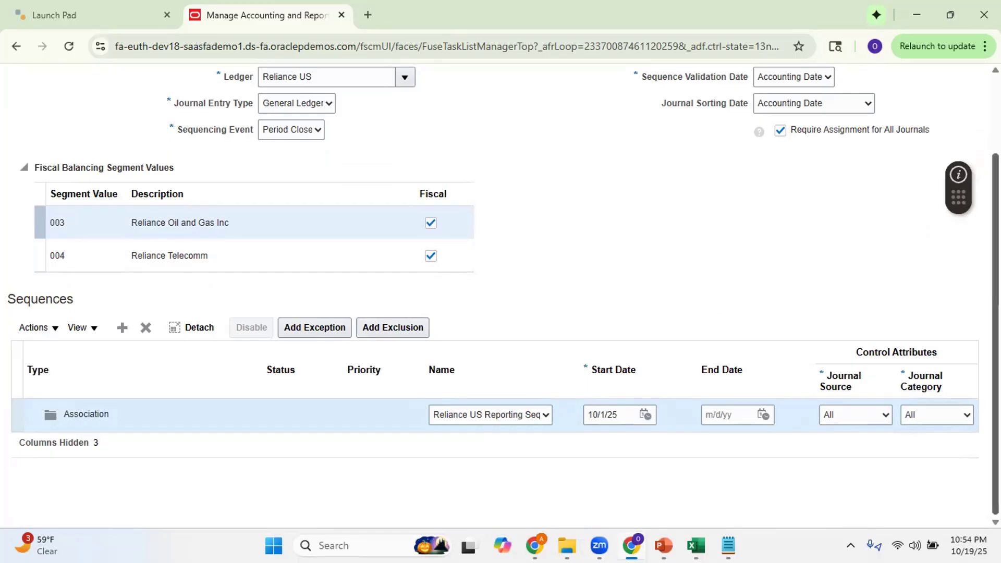
Save and close the sequencing assignment and leave the Manage Accounting and Reporting Sequences task
{"action": "scroll", "coordinate": [501, 292], "scroll_direction": "up", "scroll_amount": 2}
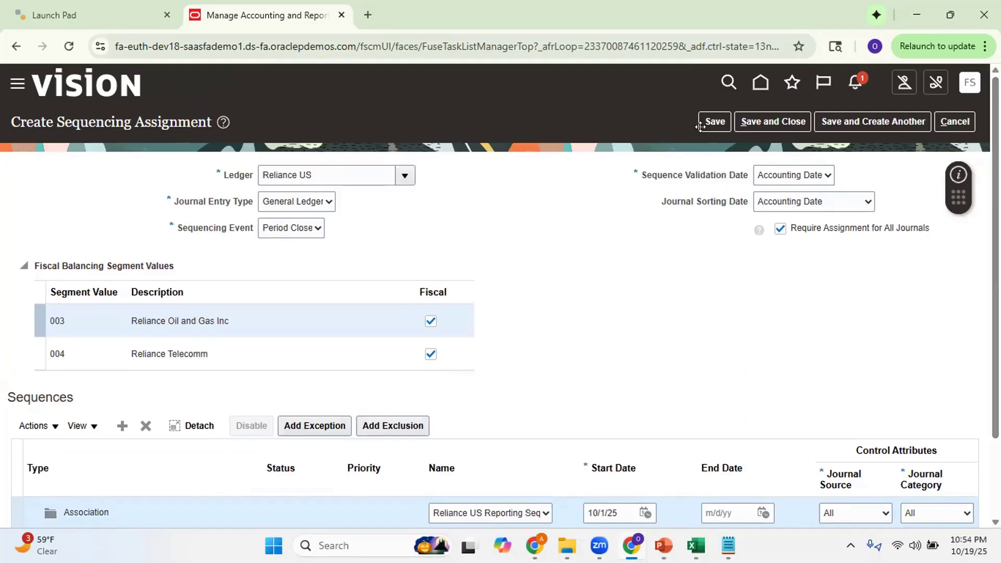
{"action": "left_click", "coordinate": [762, 121]}
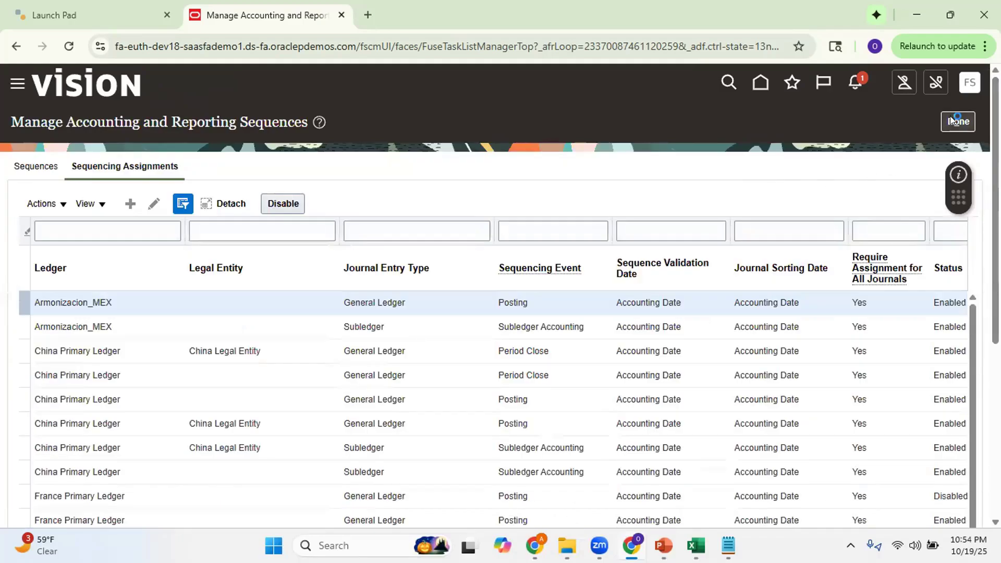
{"action": "left_click", "coordinate": [948, 122]}
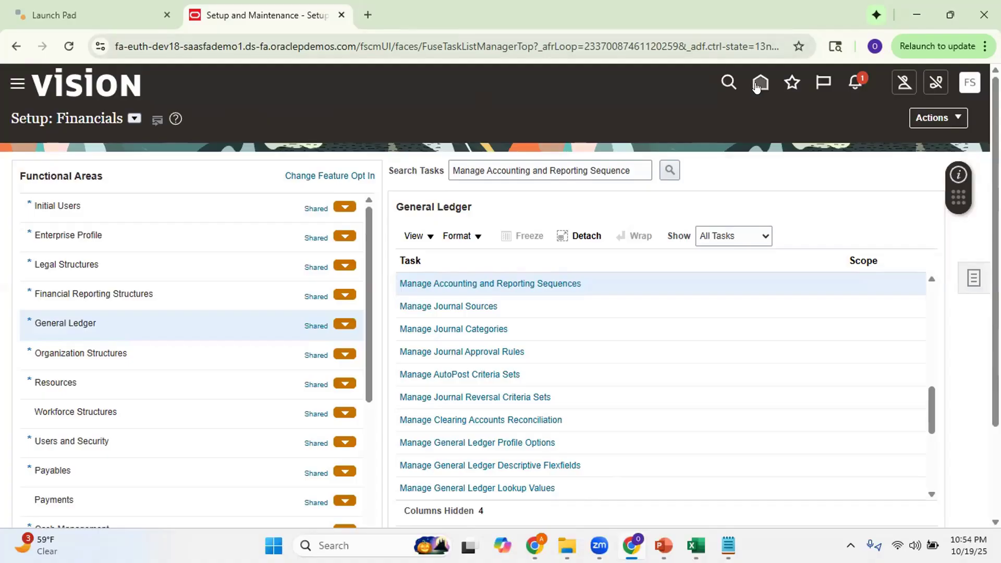
Close the Oct-25 general ledger period for the Reliance US ledger and refresh the period statuses
{"action": "left_click", "coordinate": [757, 86]}
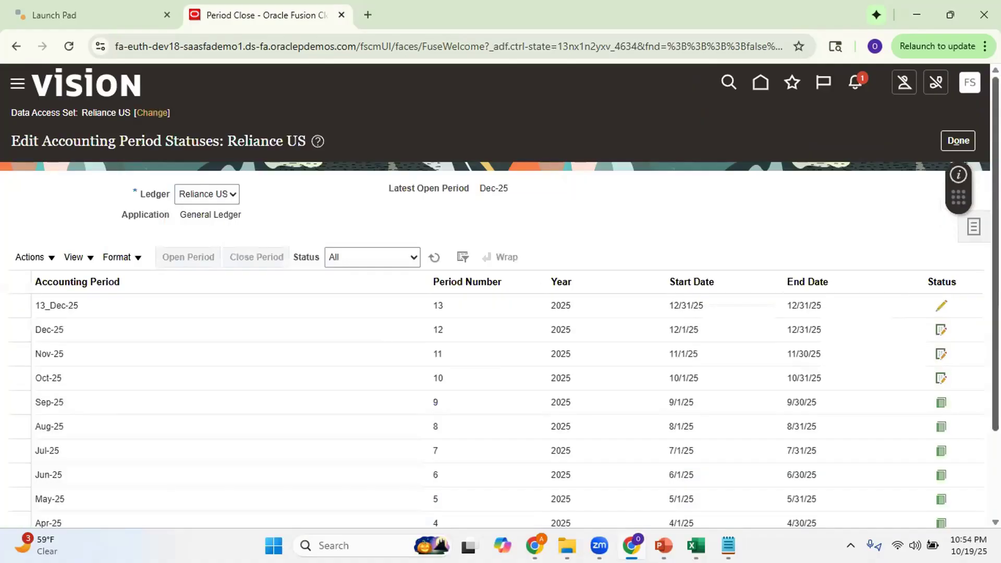
{"action": "left_click", "coordinate": [845, 371]}
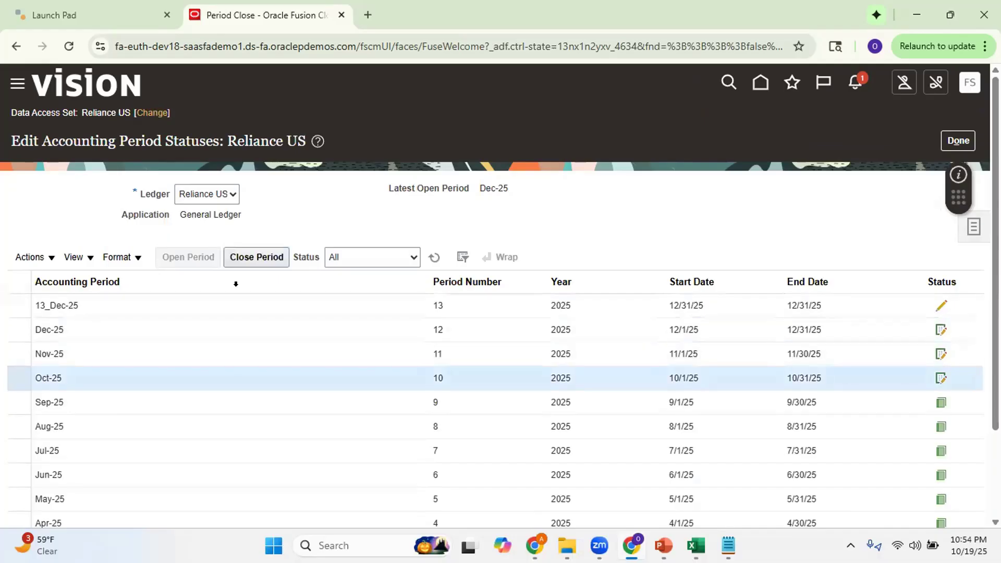
{"action": "left_click", "coordinate": [270, 254]}
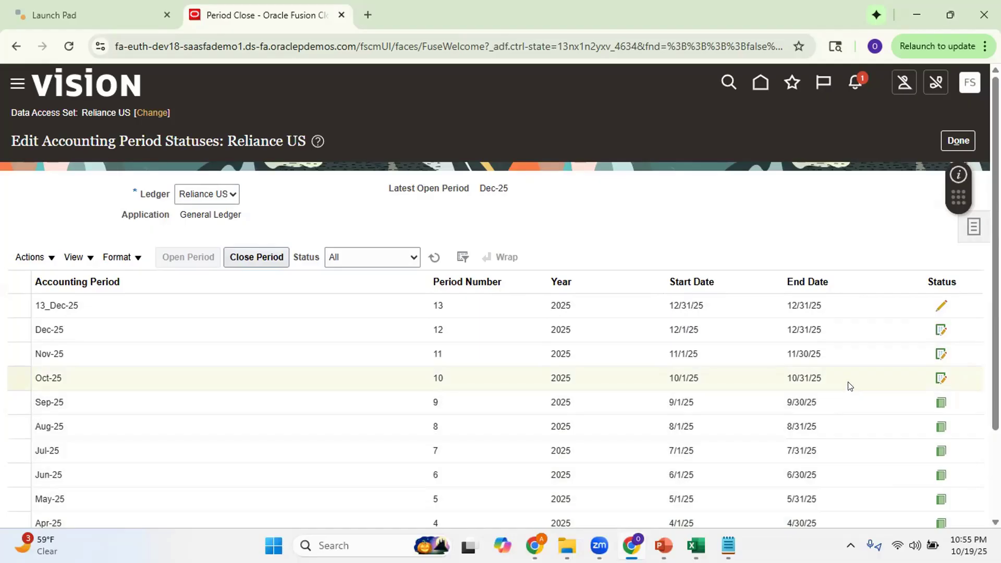
{"action": "left_click", "coordinate": [433, 256]}
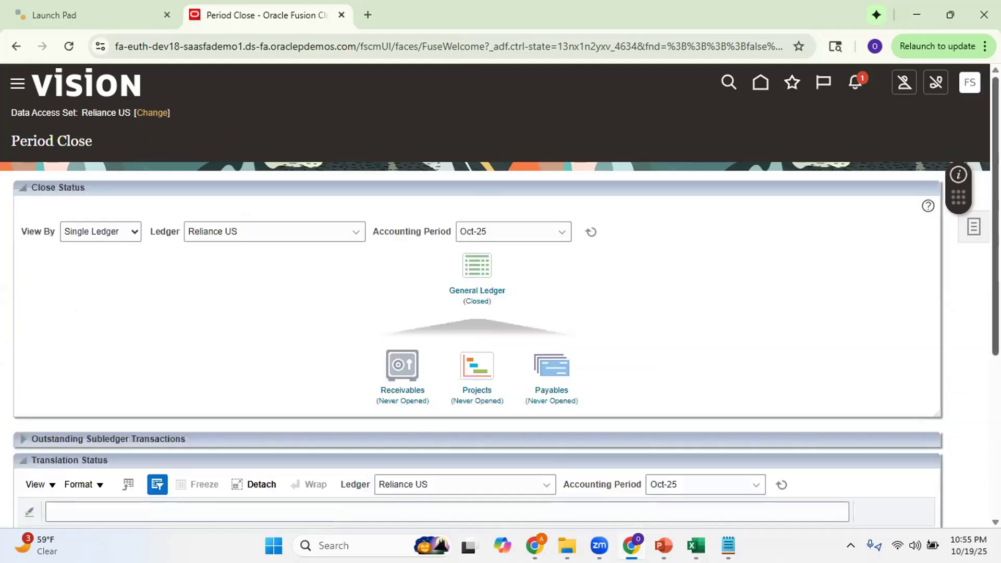
Open Manage Journals and search for journals in accounting period Oct-25
{"action": "left_click", "coordinate": [763, 83]}
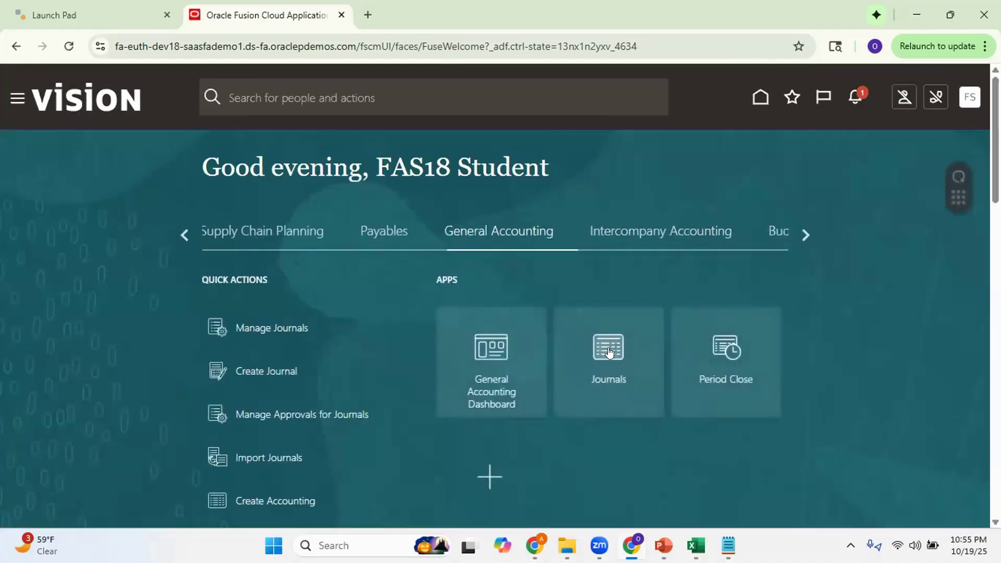
{"action": "left_click", "coordinate": [610, 353]}
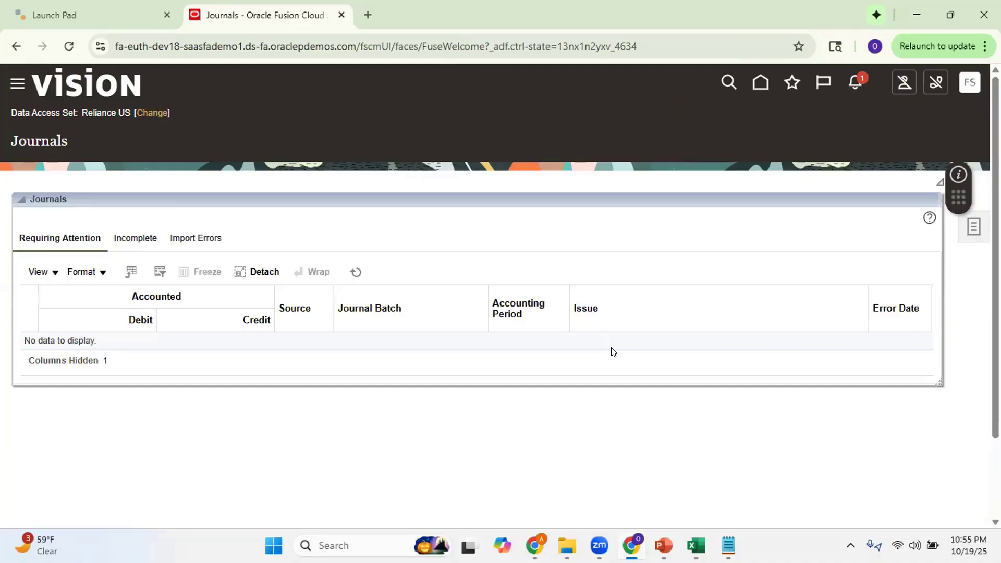
{"action": "left_click", "coordinate": [968, 228]}
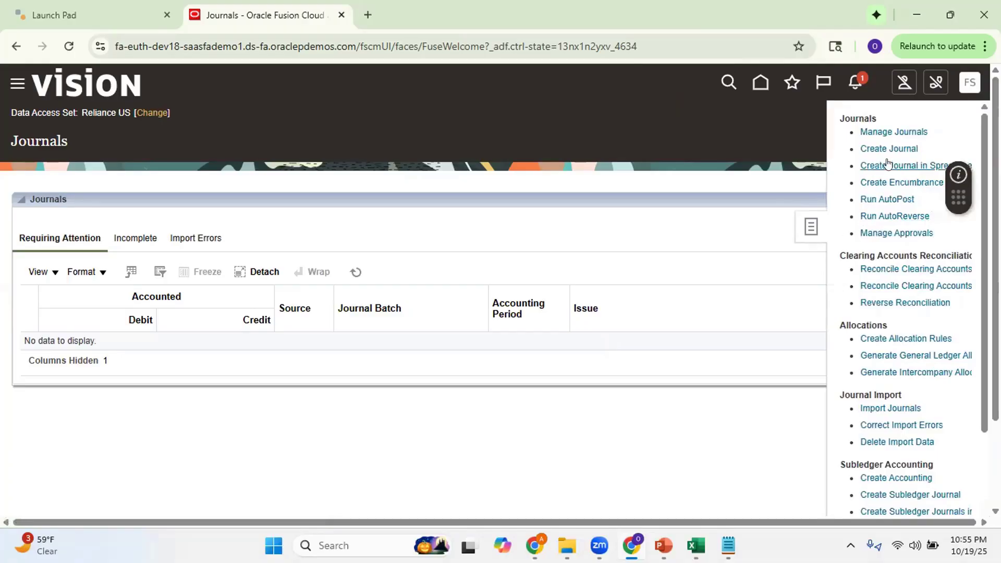
{"action": "left_click", "coordinate": [880, 132]}
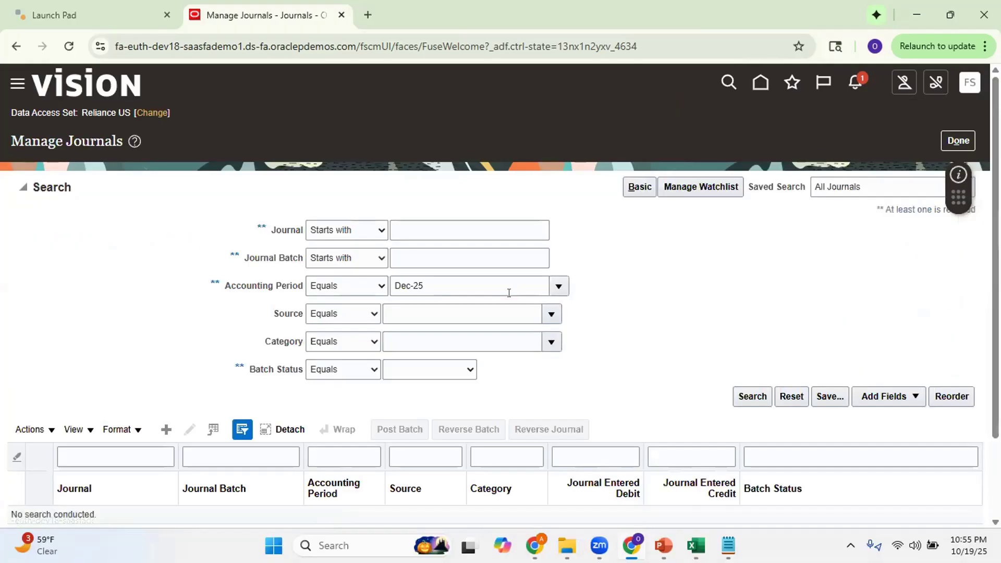
{"action": "left_click", "coordinate": [286, 290]}
{"action": "type", "text": "oc"}
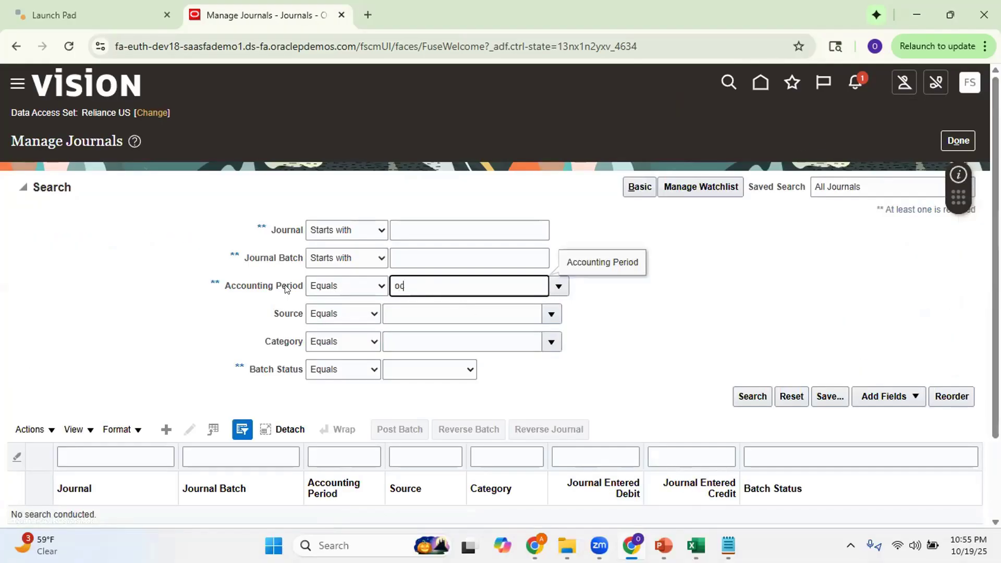
{"action": "type", "text": "t-25"}
{"action": "left_click", "coordinate": [750, 397]}
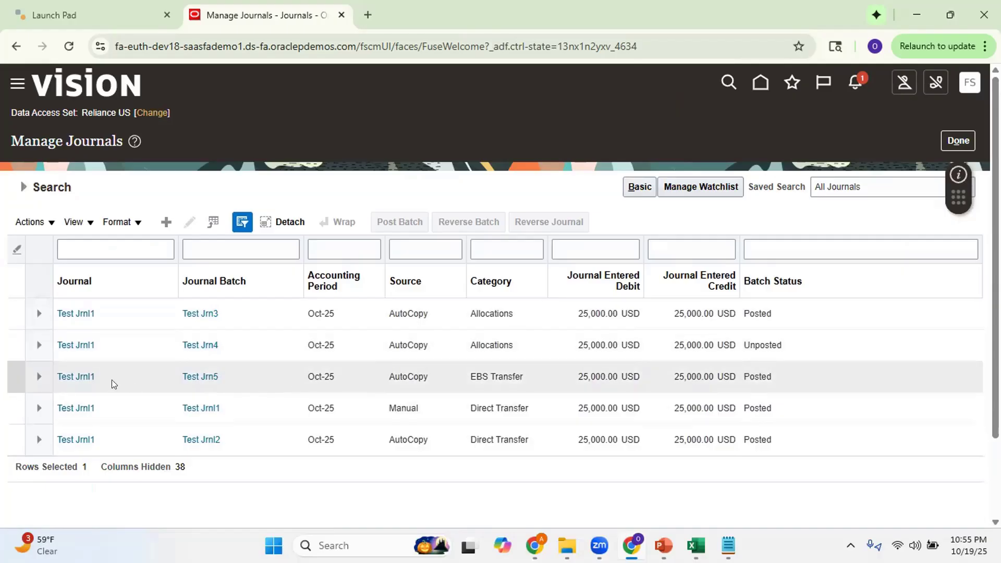
Check the sequencing details of the journal in batch Test Jrn5 against the noted reporting sequence start, and return to the results
{"action": "left_click", "coordinate": [73, 379]}
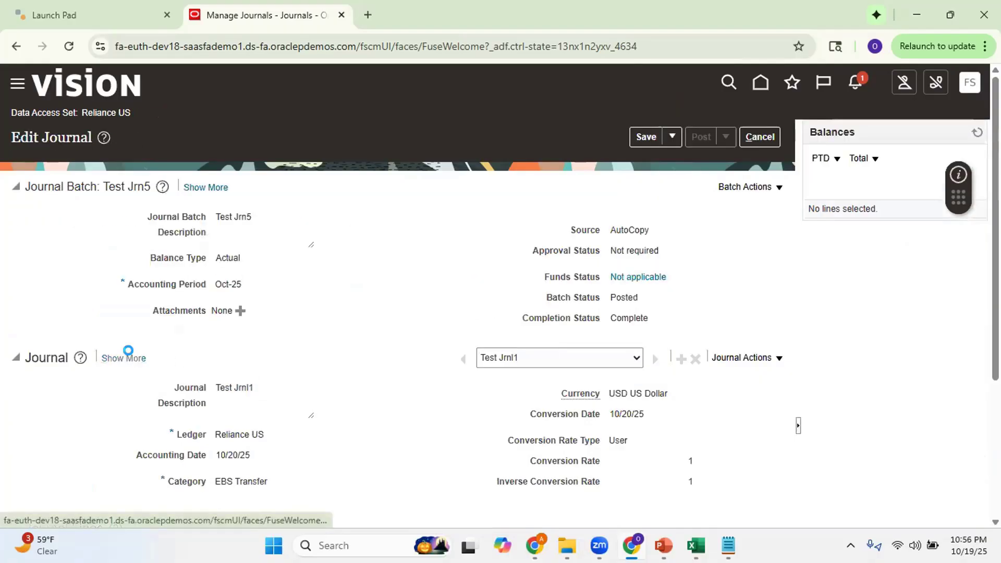
{"action": "left_click", "coordinate": [128, 357]}
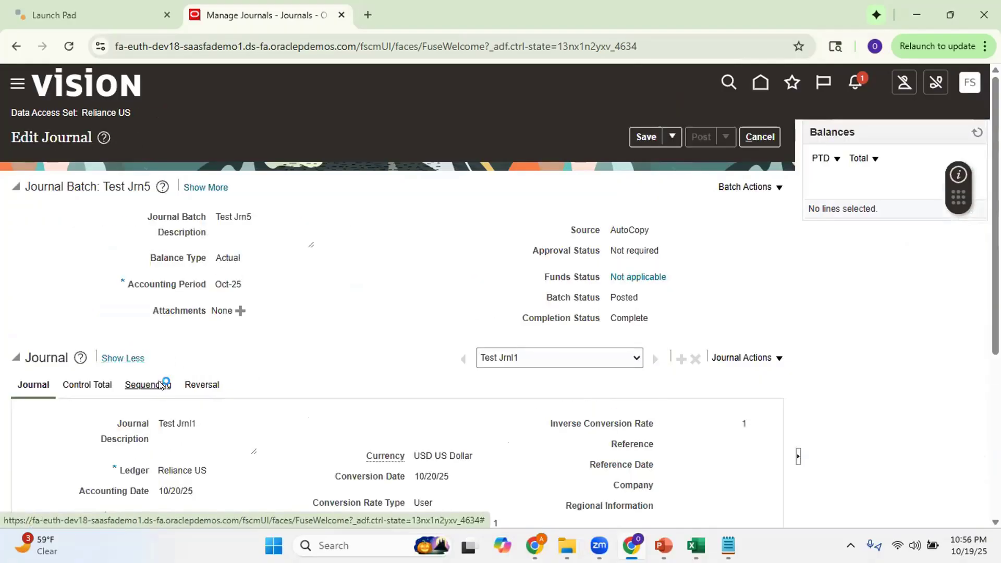
{"action": "left_click", "coordinate": [159, 384]}
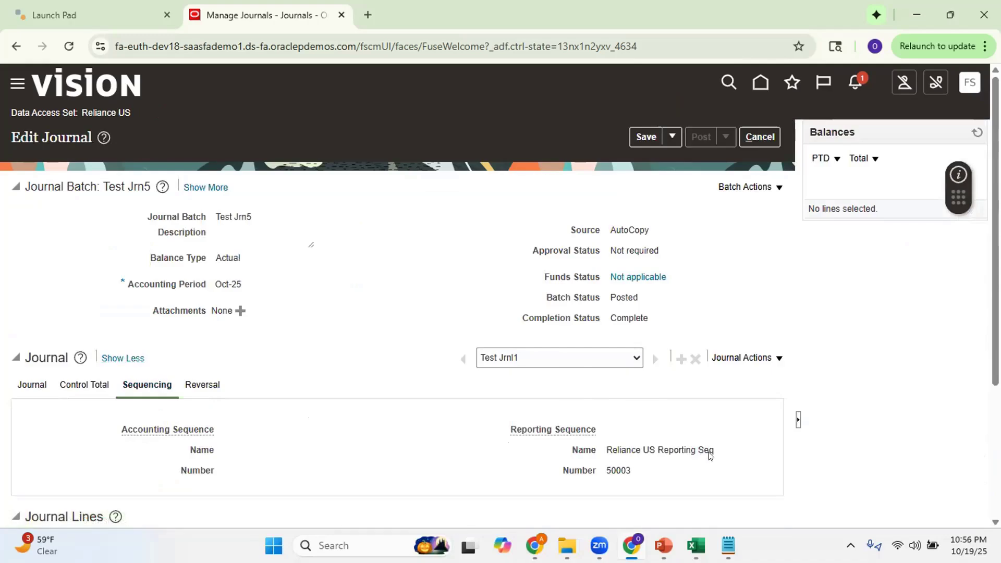
{"action": "key", "text": "alt+Tab"}
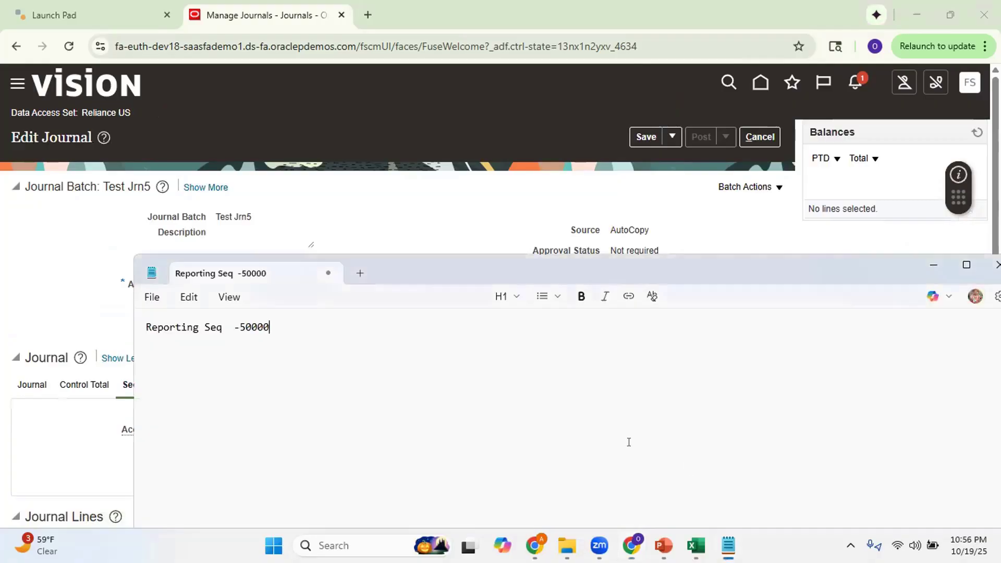
{"action": "key", "text": "alt+Tab"}
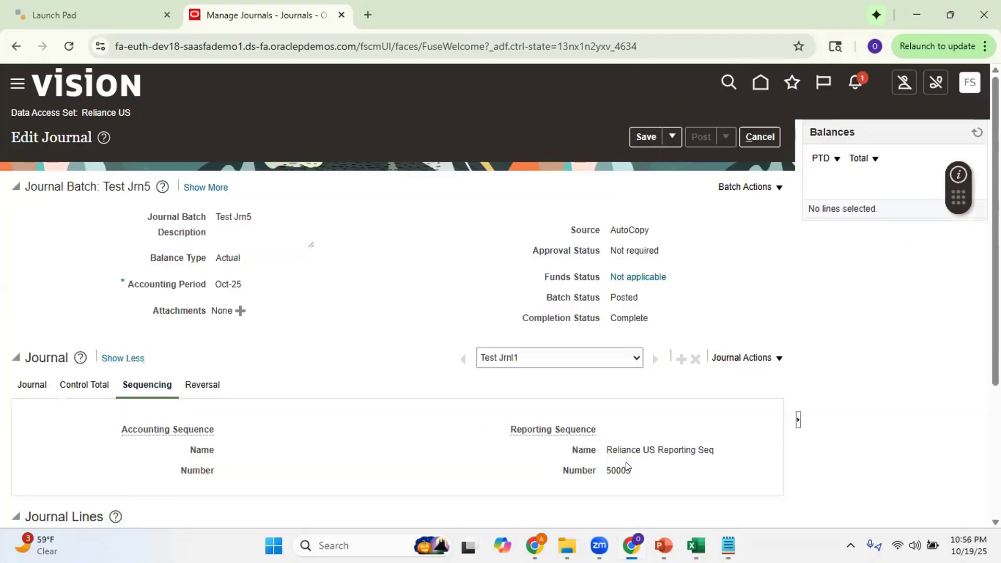
{"action": "left_click", "coordinate": [764, 138]}
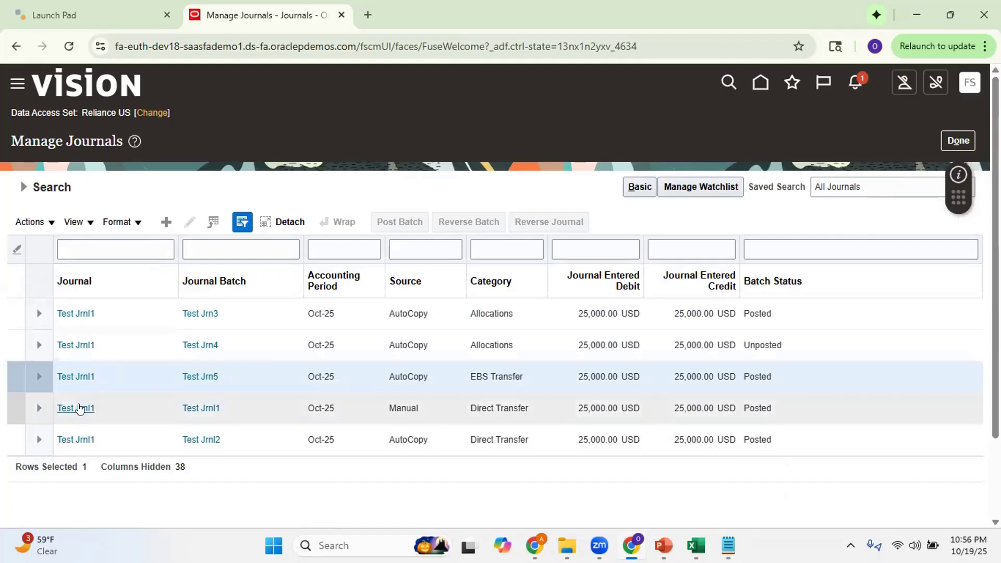
Check the accounting and reporting sequence details of the journal in batch Test Jrnl1, and return to the results
{"action": "left_click", "coordinate": [78, 408]}
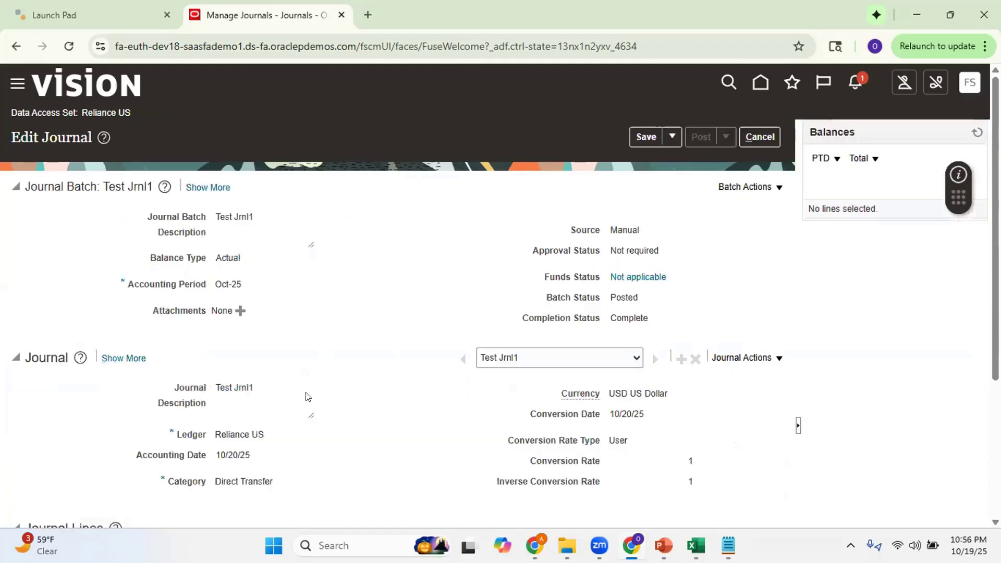
{"action": "left_click", "coordinate": [125, 358]}
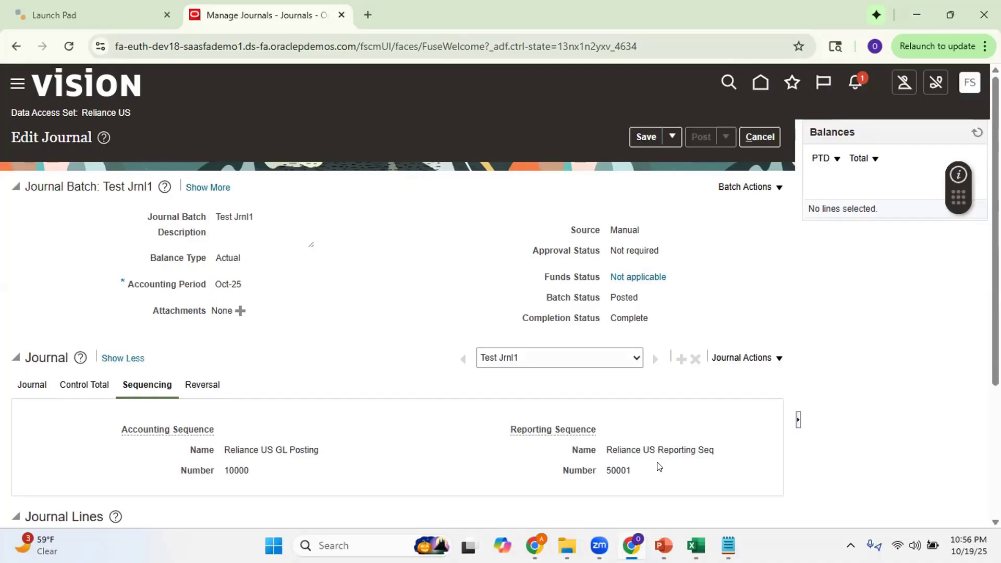
{"action": "left_click", "coordinate": [760, 137]}
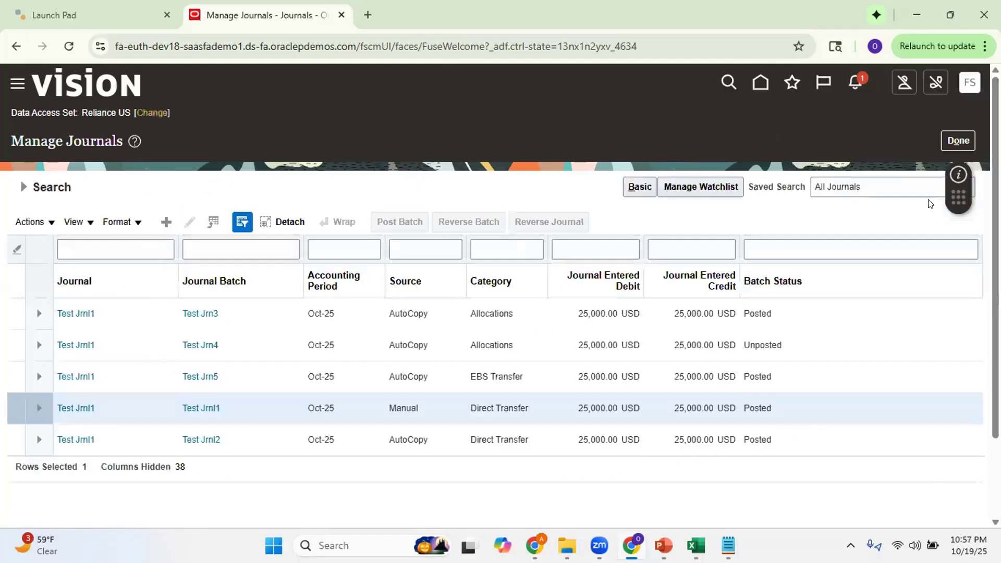
Reopen the Oct-25 general ledger period for Reliance US from Period Close
{"action": "left_click", "coordinate": [759, 84]}
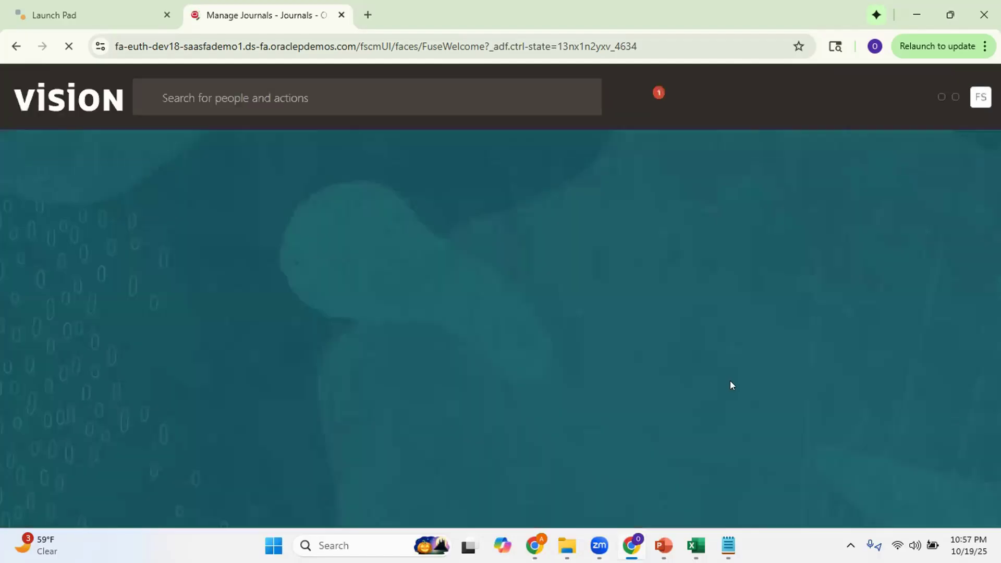
{"action": "left_click", "coordinate": [709, 378]}
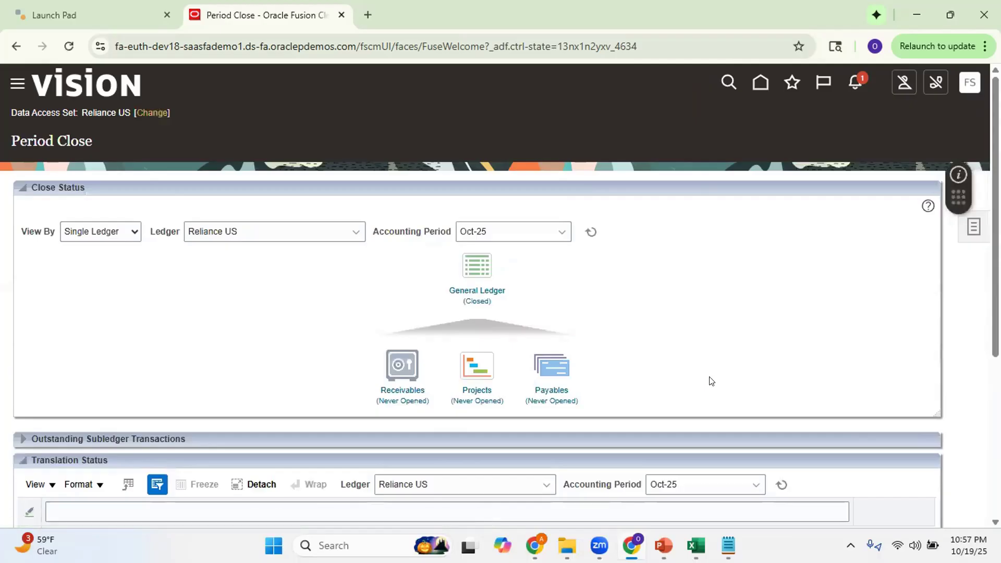
{"action": "left_click", "coordinate": [481, 290]}
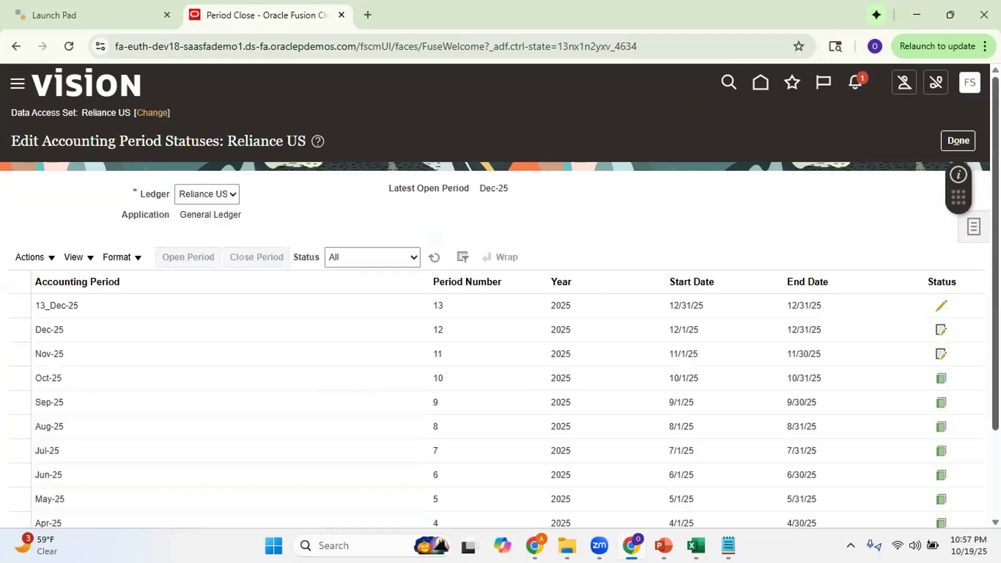
{"action": "left_click", "coordinate": [483, 371]}
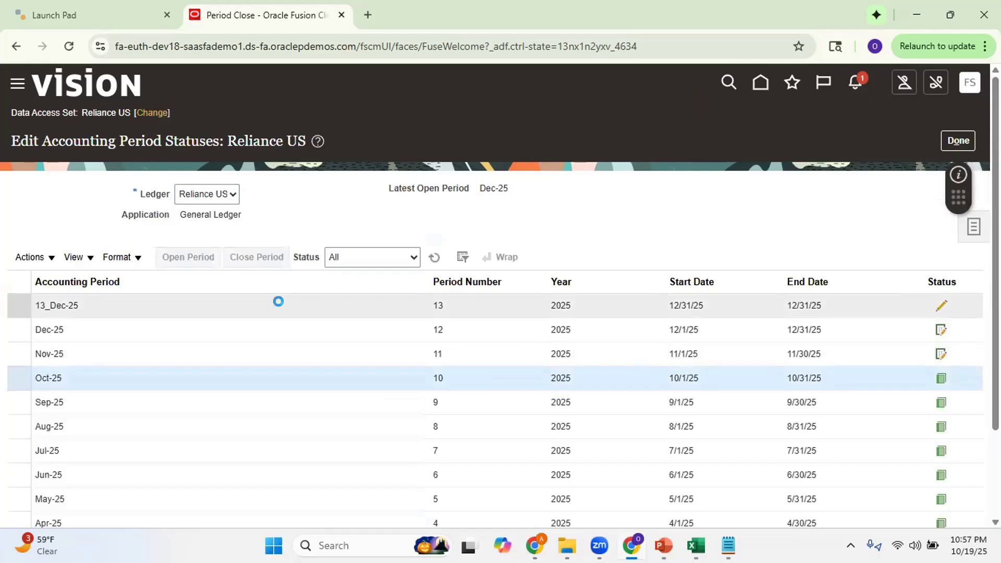
{"action": "left_click", "coordinate": [176, 255]}
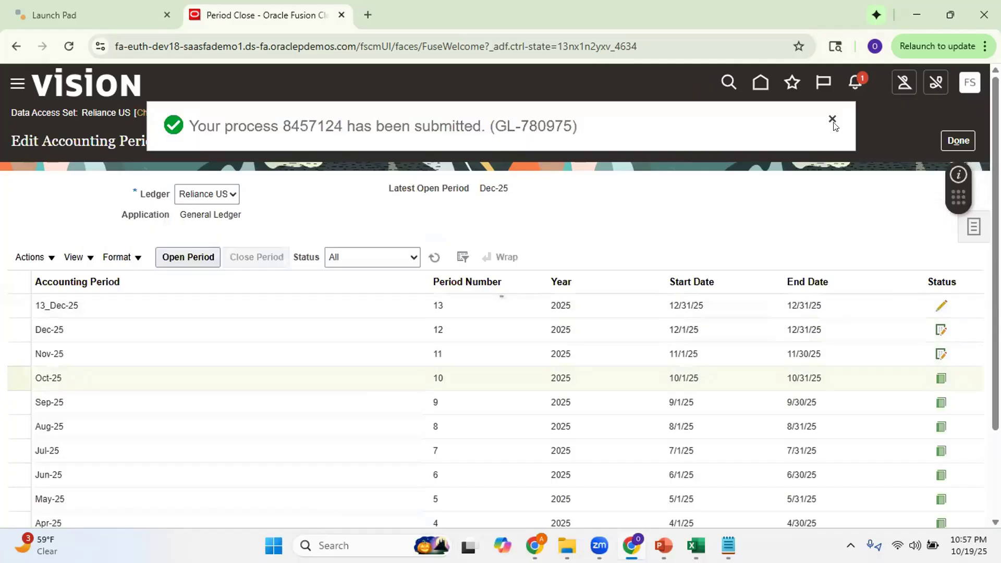
Refresh the accounting period statuses to check Oct-25, and return to the Period Close overview
{"action": "left_click", "coordinate": [433, 257]}
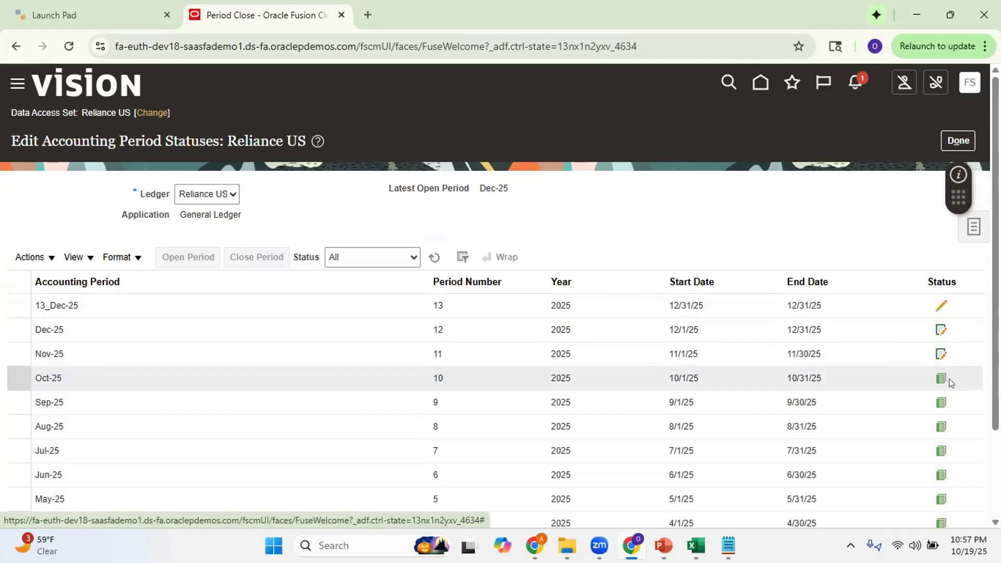
{"action": "left_click", "coordinate": [434, 258]}
{"action": "left_click", "coordinate": [433, 258]}
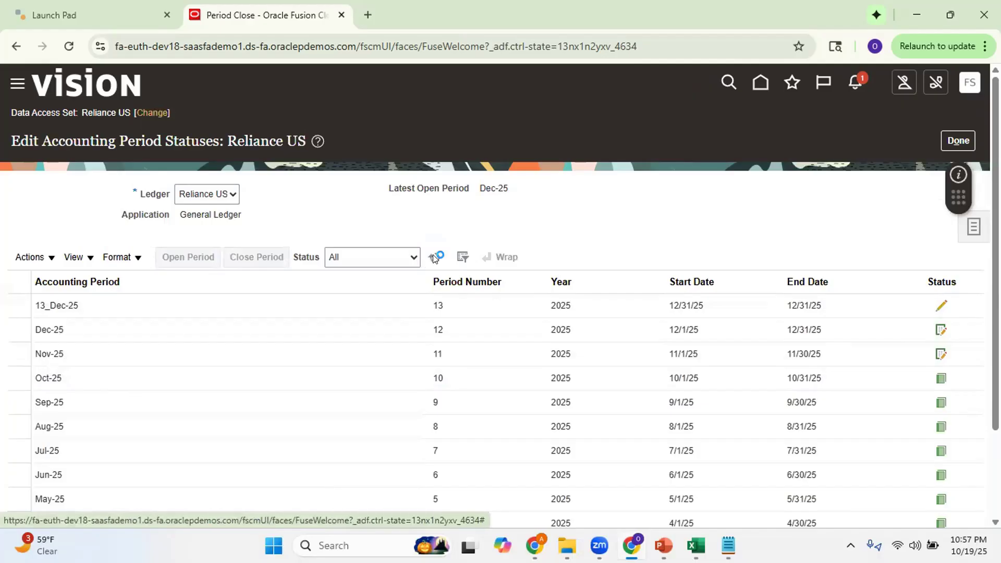
{"action": "left_click", "coordinate": [432, 257]}
{"action": "left_click", "coordinate": [433, 258]}
{"action": "left_click", "coordinate": [433, 258]}
{"action": "left_click", "coordinate": [432, 257]}
{"action": "left_click", "coordinate": [960, 136]}
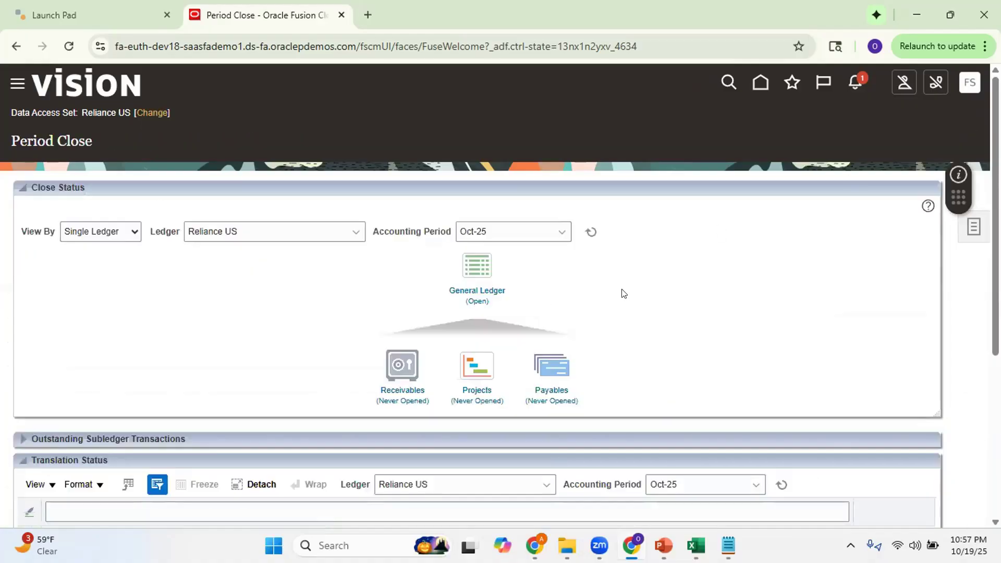
Return to Manage Journals and search again for the Oct-25 journals
{"action": "left_click", "coordinate": [759, 86]}
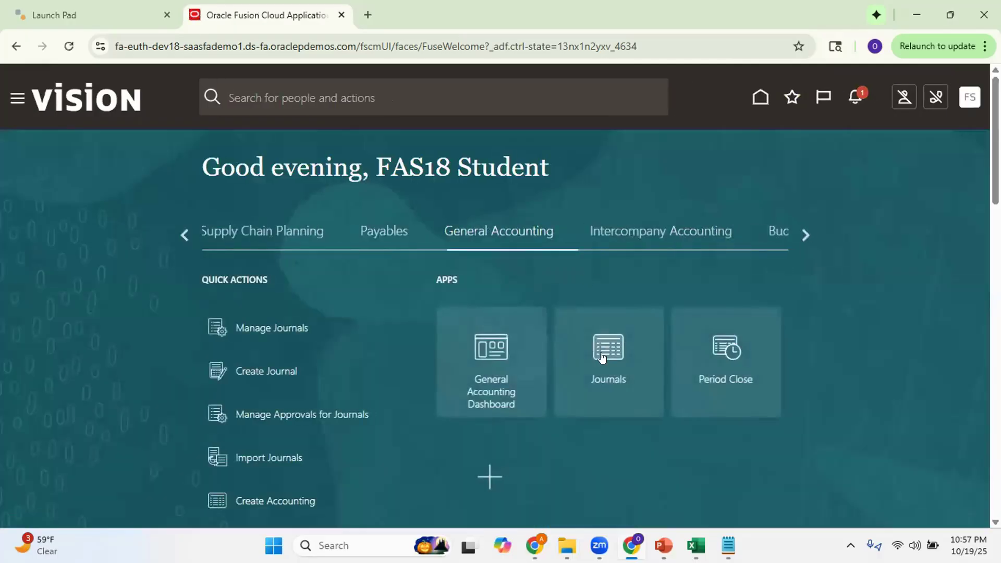
{"action": "left_click", "coordinate": [602, 357]}
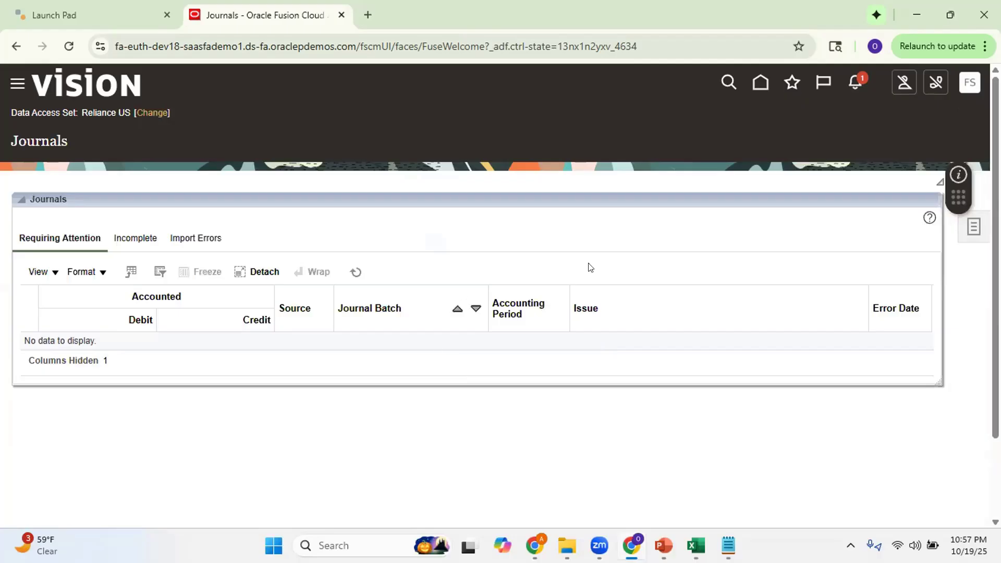
{"action": "left_click", "coordinate": [969, 229]}
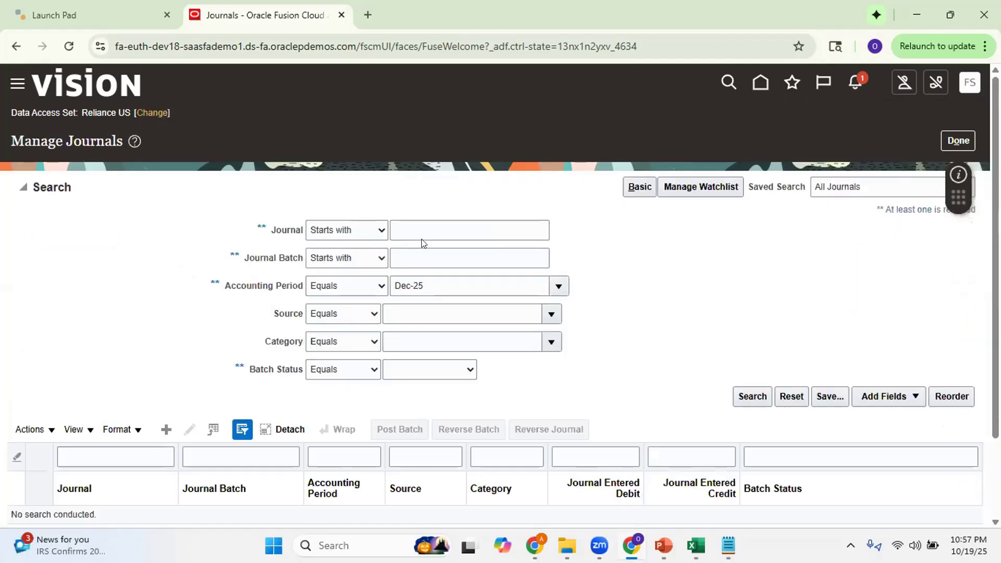
{"action": "left_click_drag", "start_coordinate": [427, 285], "coordinate": [299, 285]}
{"action": "type", "text": "oct"}
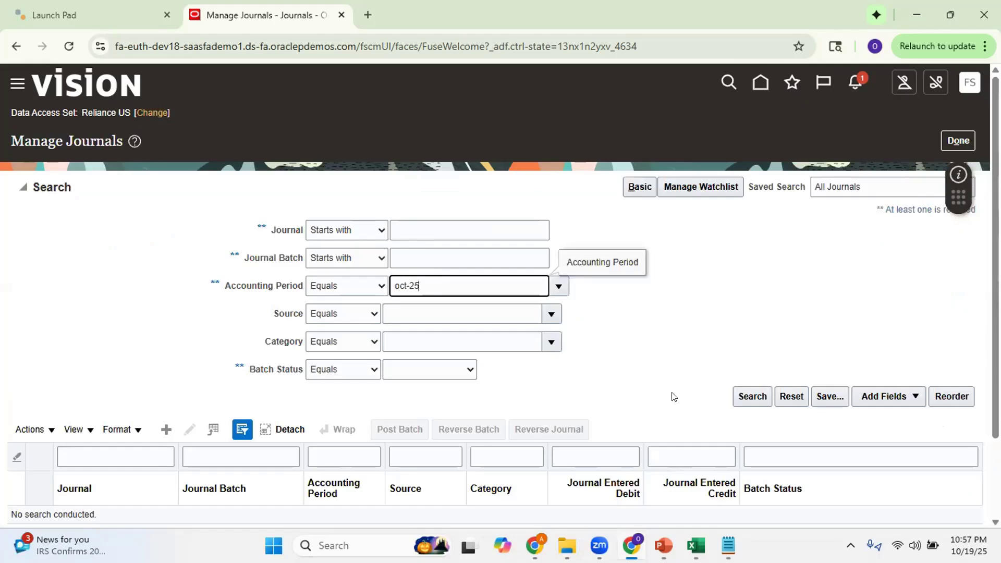
{"action": "left_click", "coordinate": [751, 397]}
Open the journal in batch Test Jrn5 and check its reporting sequence details after the period reopening
{"action": "left_click_drag", "start_coordinate": [995, 294], "coordinate": [995, 352]}
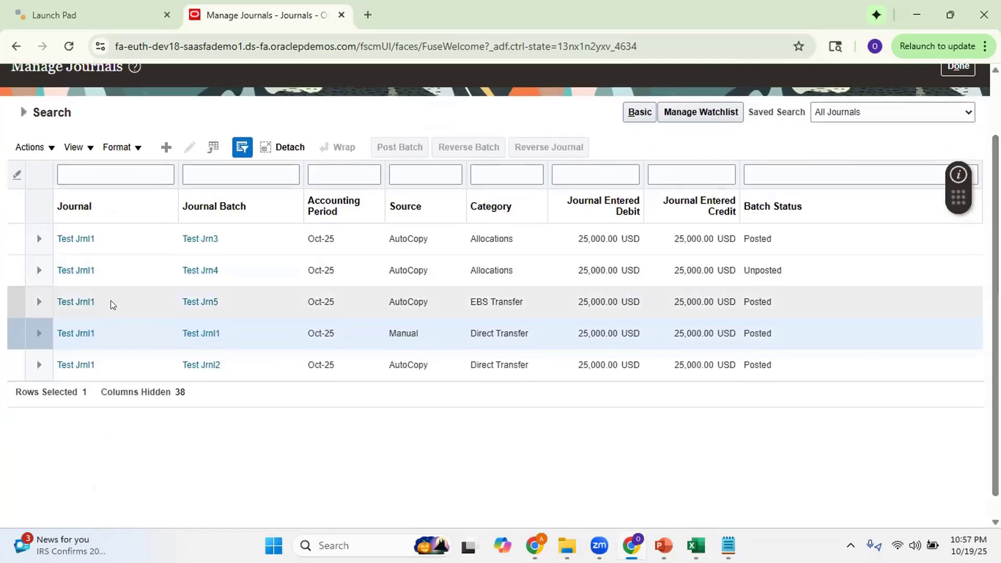
{"action": "left_click", "coordinate": [107, 307]}
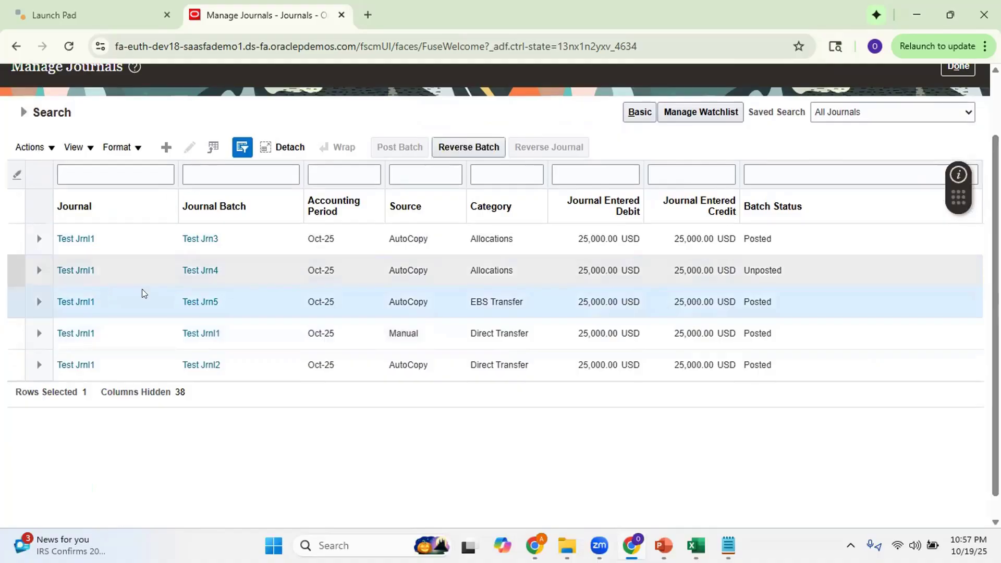
{"action": "left_click", "coordinate": [89, 302]}
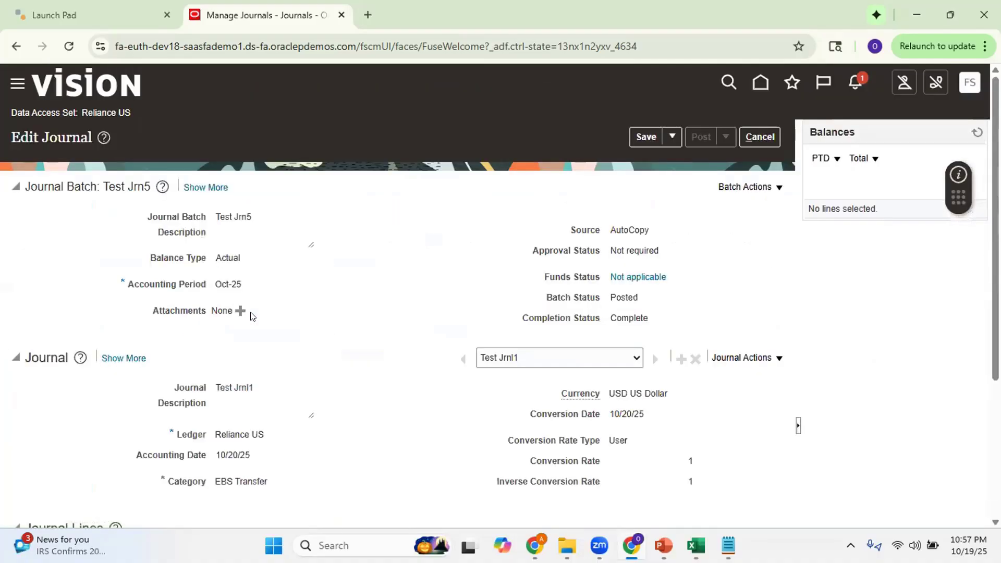
{"action": "left_click", "coordinate": [123, 358]}
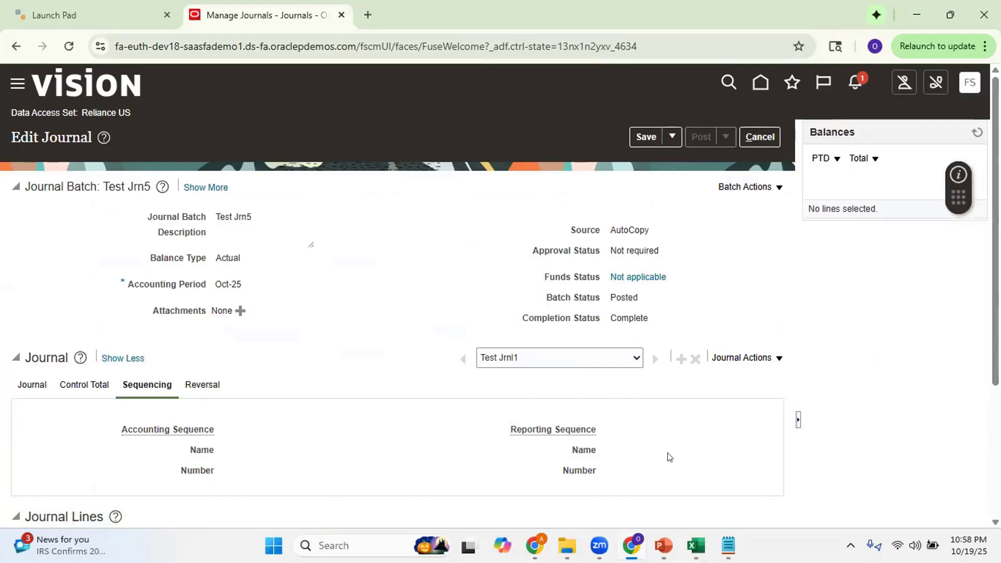
Check the accounting and reporting sequence details of the journal in batch Test Jrnl2, and return to the journal list
{"action": "left_click", "coordinate": [759, 137]}
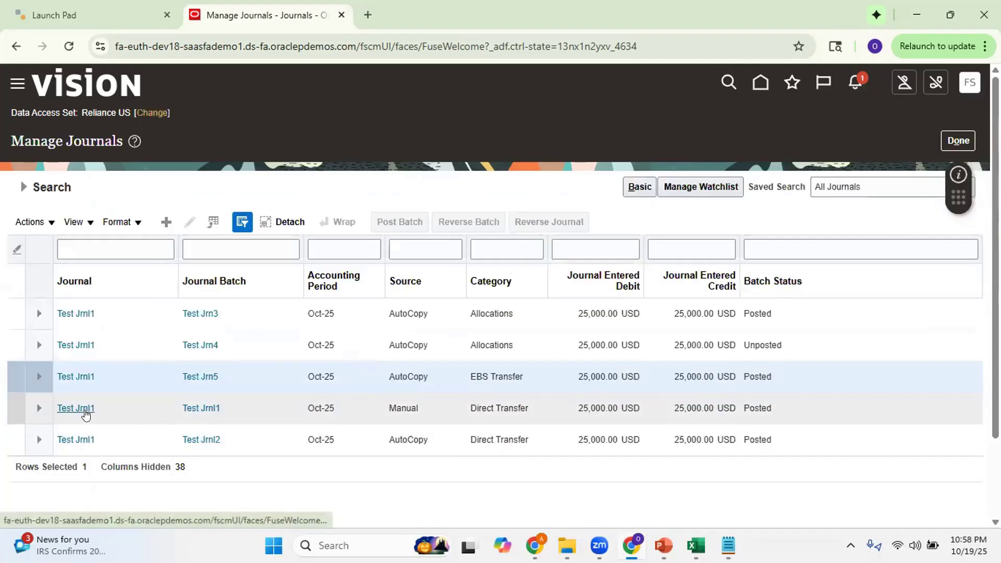
{"action": "left_click", "coordinate": [76, 440]}
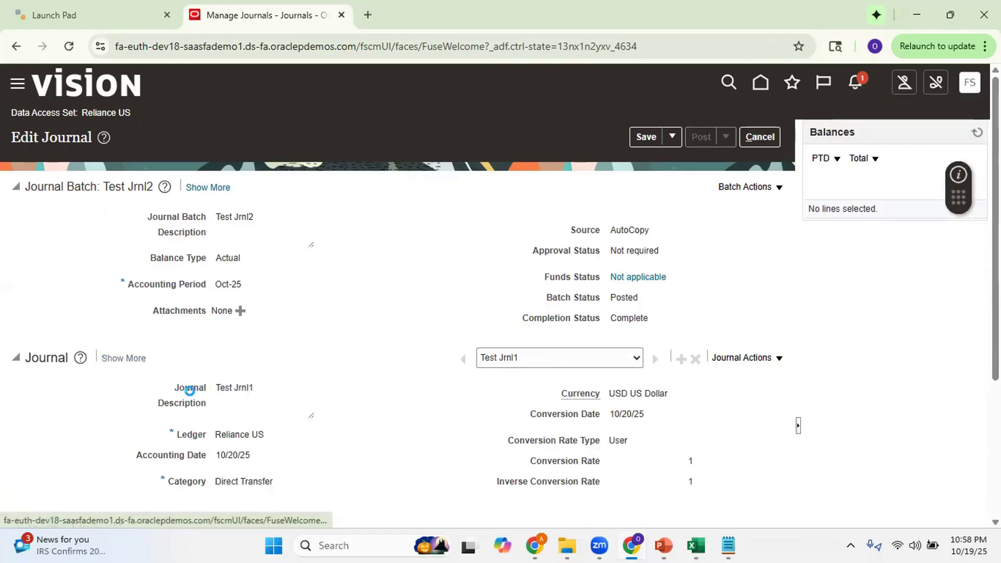
{"action": "left_click", "coordinate": [123, 358]}
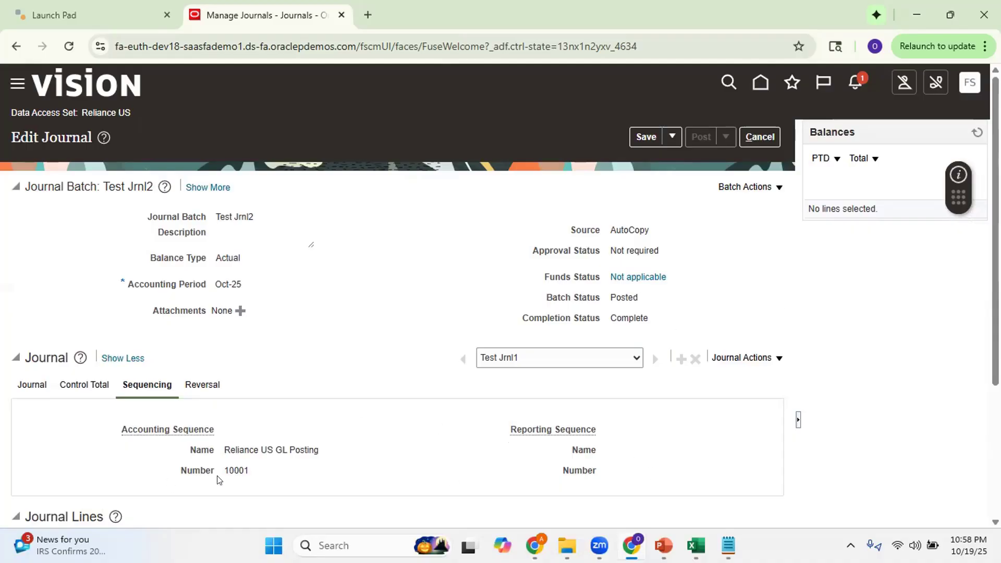
{"action": "left_click", "coordinate": [761, 137]}
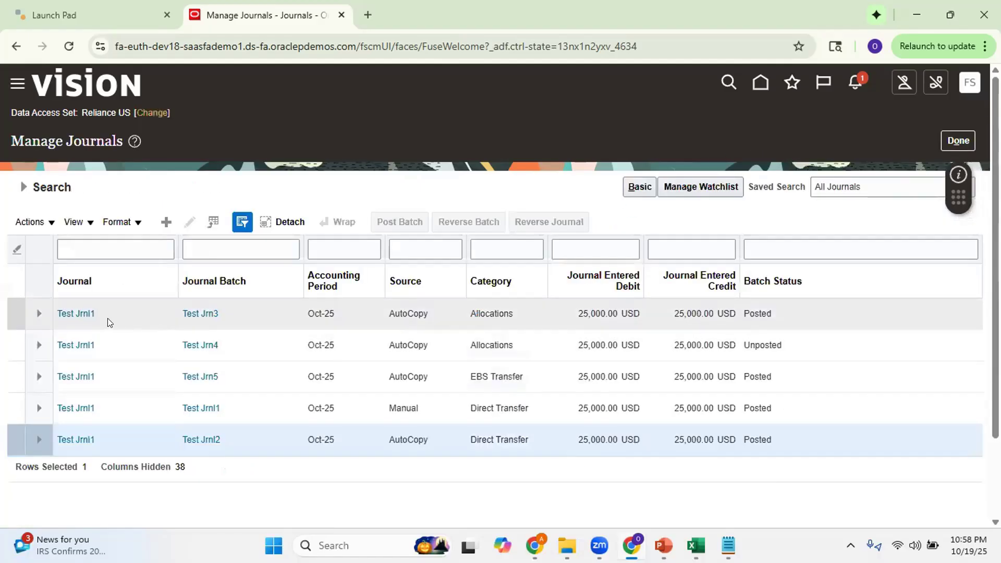
Check the accounting and reporting sequence details of the journal in batch Test Jrn3, and return to the journal list
{"action": "left_click", "coordinate": [76, 311]}
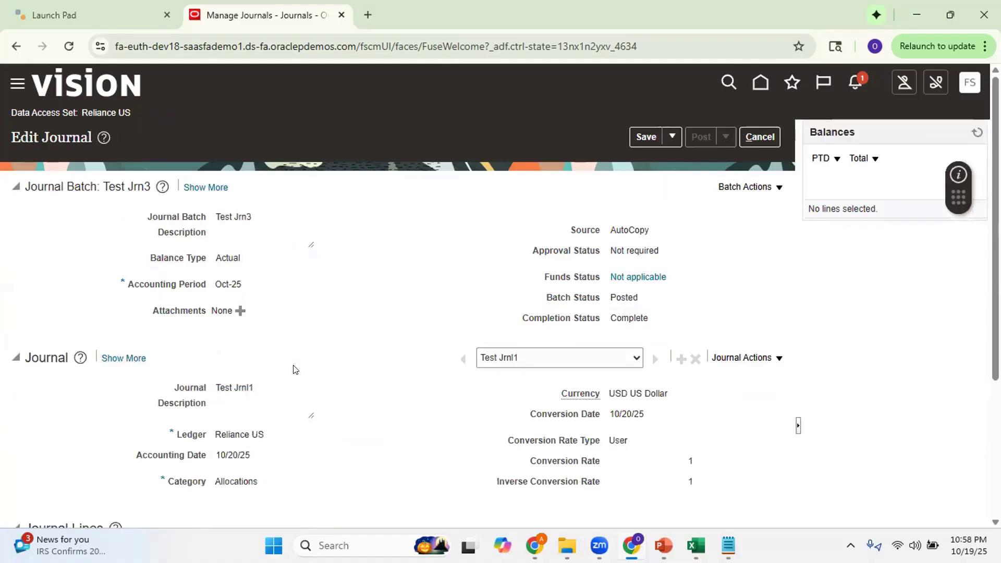
{"action": "left_click", "coordinate": [124, 358]}
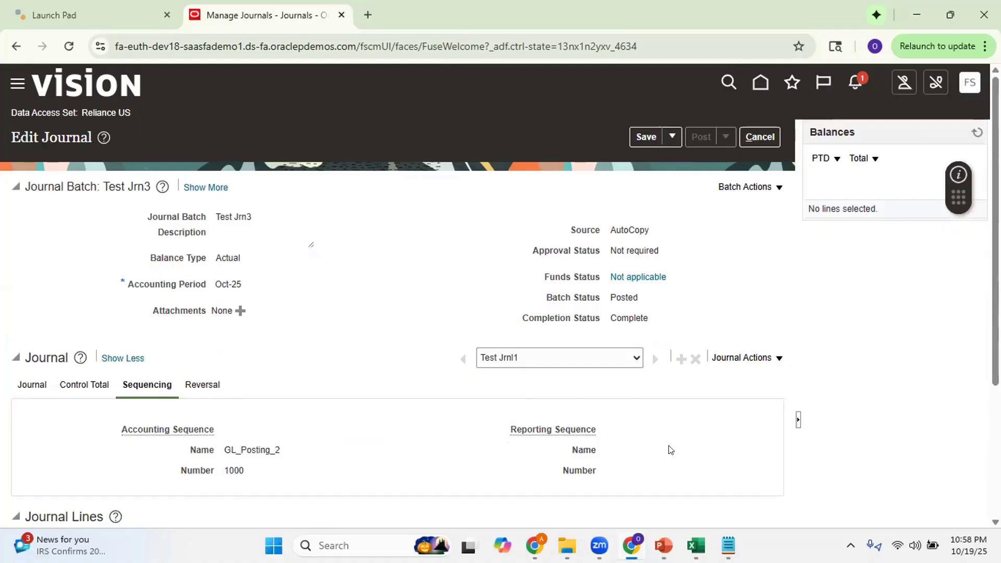
{"action": "left_click", "coordinate": [762, 137]}
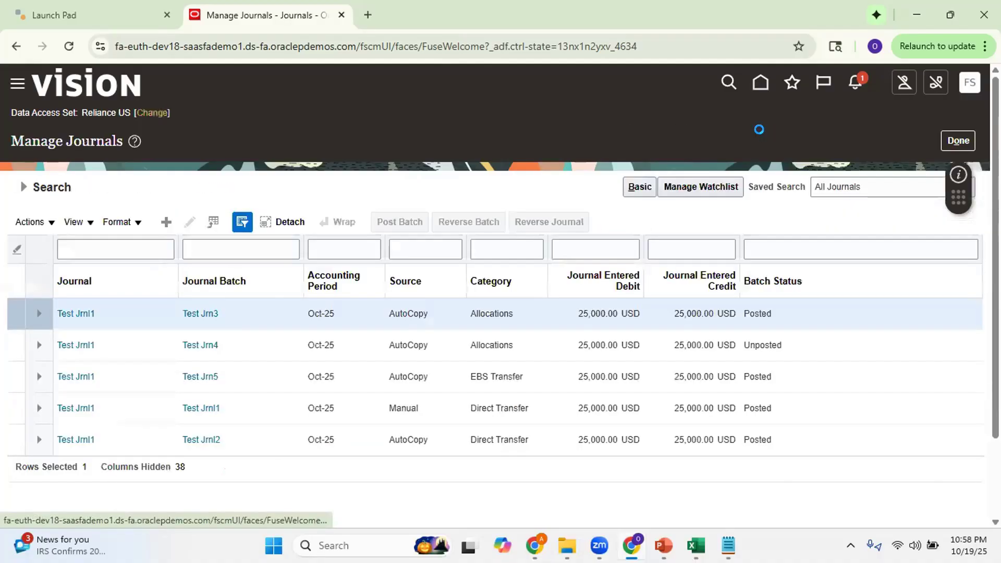
Close the Oct-25 general ledger period for Reliance US from Period Close, and dismiss the process confirmation
{"action": "left_click", "coordinate": [759, 81]}
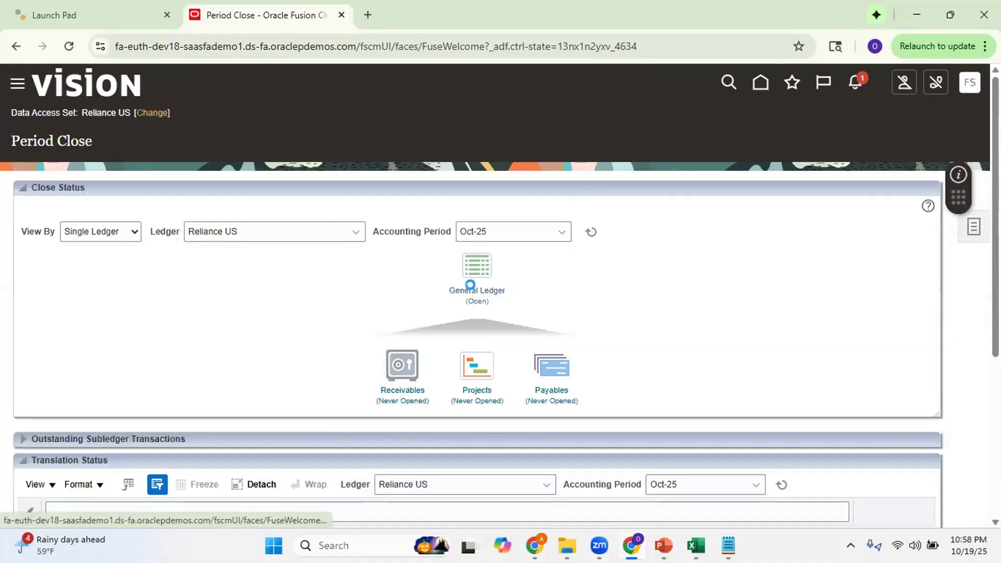
{"action": "left_click", "coordinate": [192, 377]}
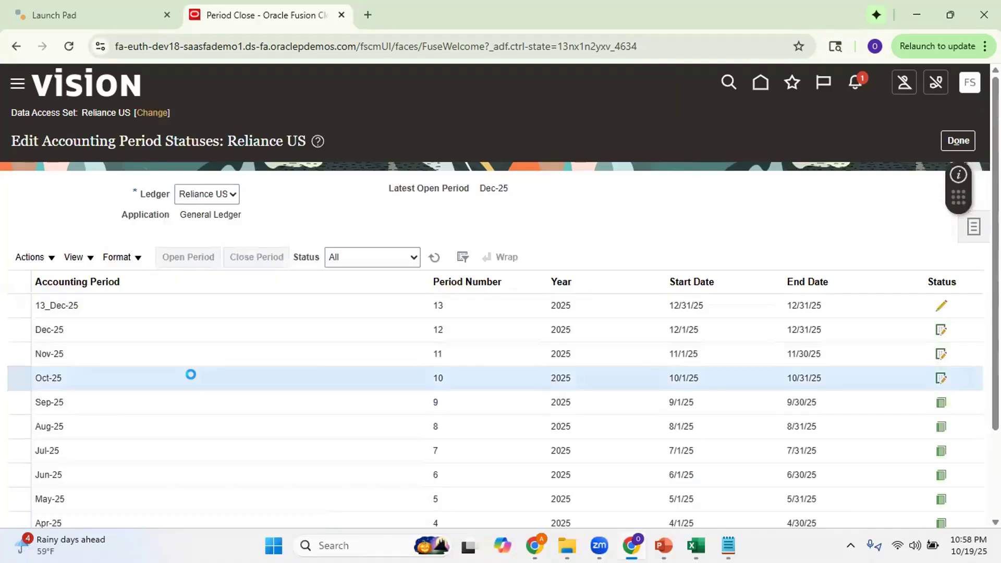
{"action": "left_click", "coordinate": [270, 256]}
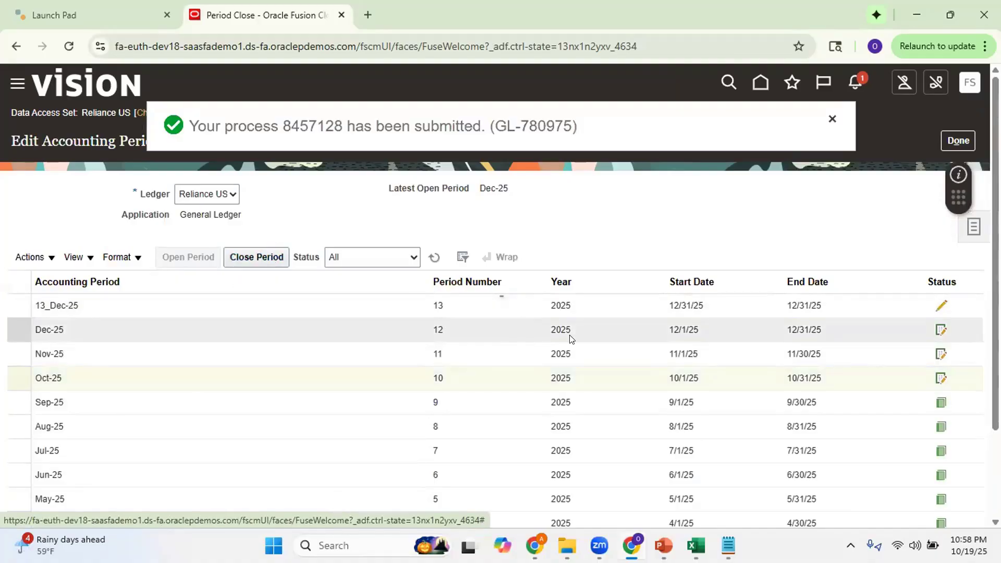
{"action": "left_click", "coordinate": [829, 115]}
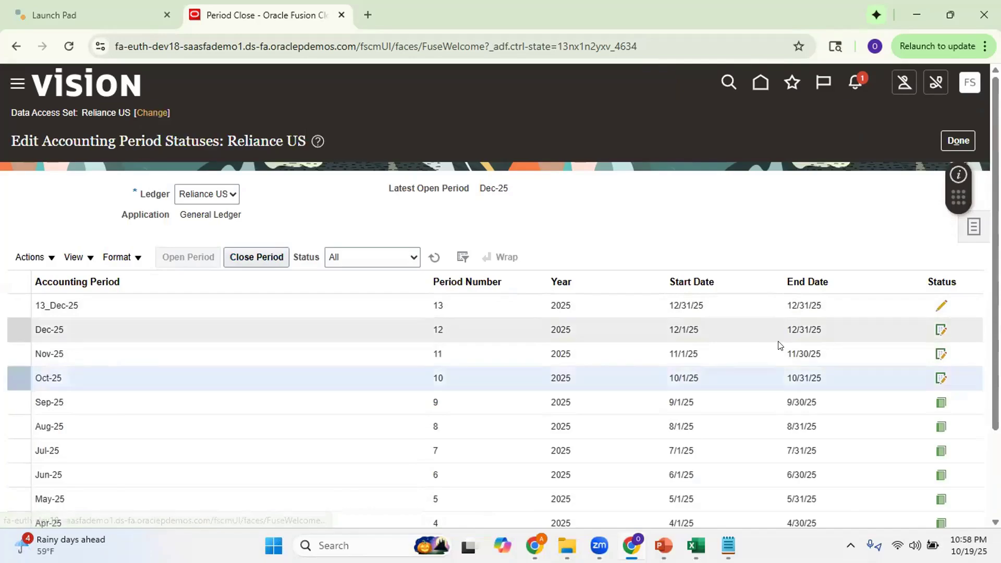
Refresh the accounting period statuses until Oct-25 is closed, and return to the Period Close overview
{"action": "left_click", "coordinate": [435, 258]}
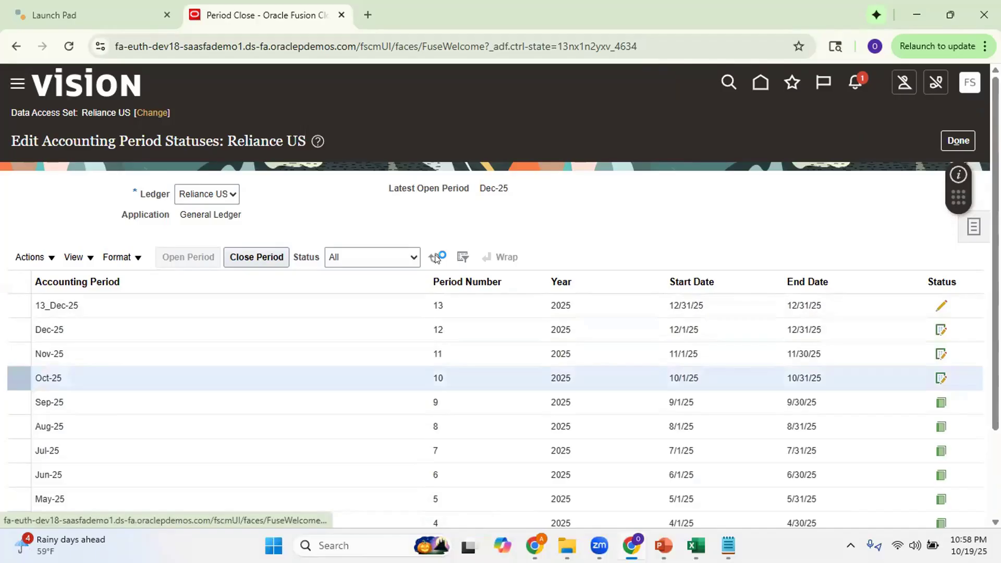
{"action": "left_click", "coordinate": [436, 260]}
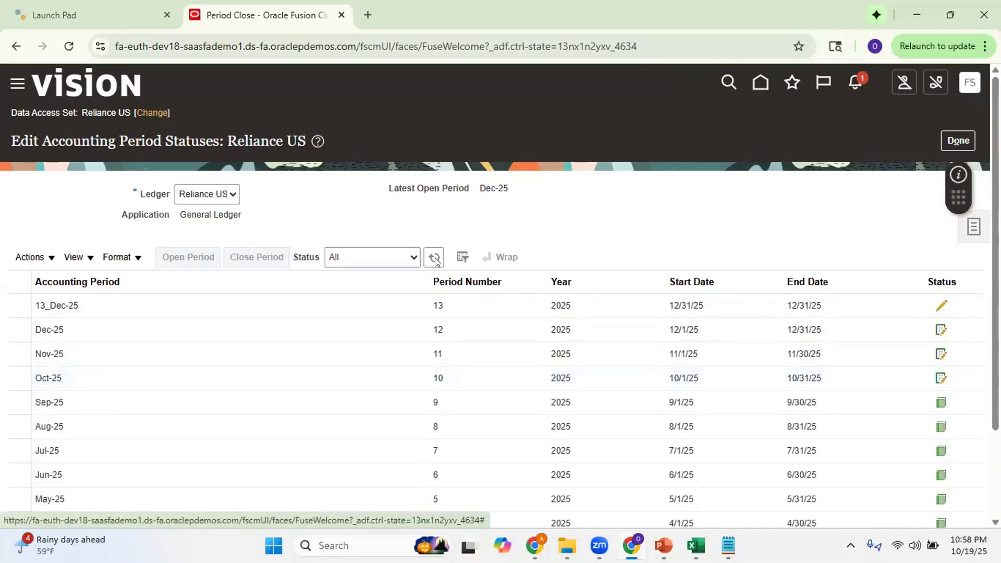
{"action": "left_click", "coordinate": [435, 257]}
{"action": "left_click", "coordinate": [435, 257]}
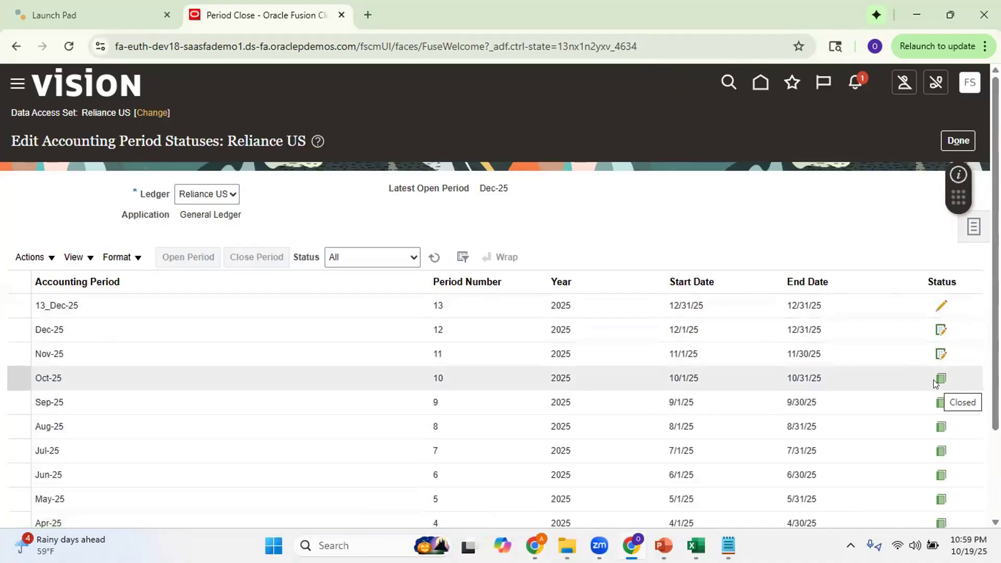
{"action": "left_click", "coordinate": [962, 141]}
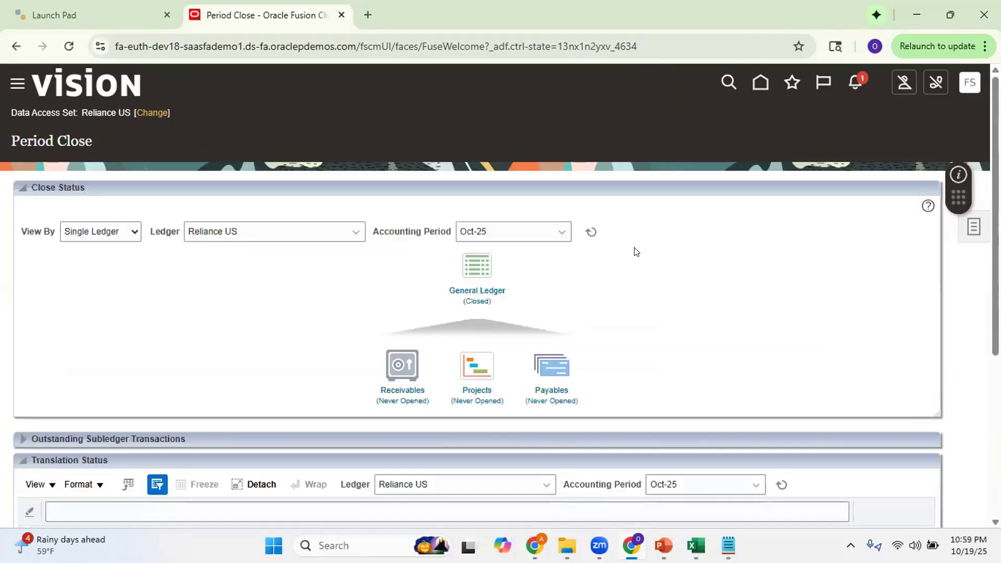
Go back to Manage Journals and search for journals in accounting period Oct-25
{"action": "left_click", "coordinate": [760, 83]}
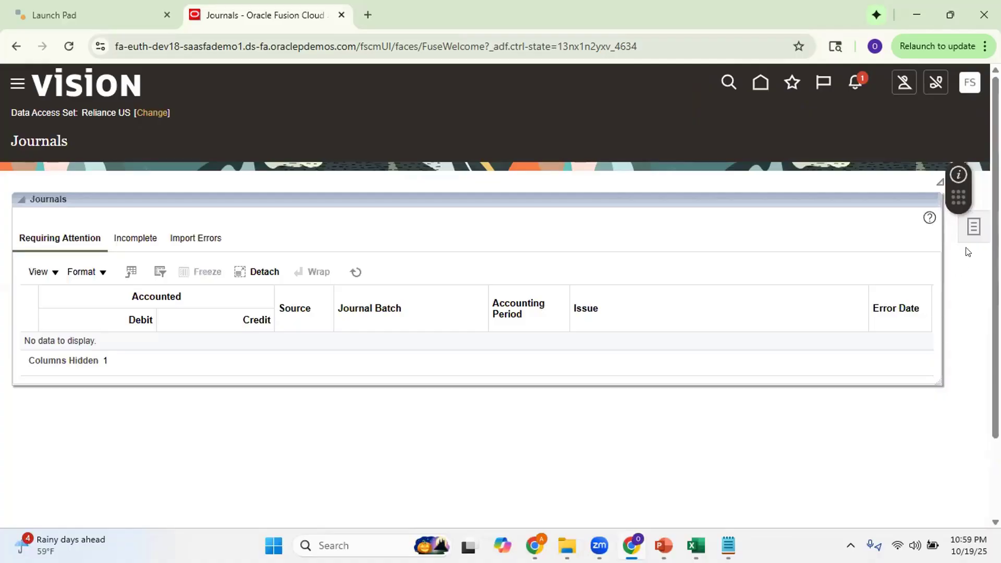
{"action": "left_click", "coordinate": [973, 226]}
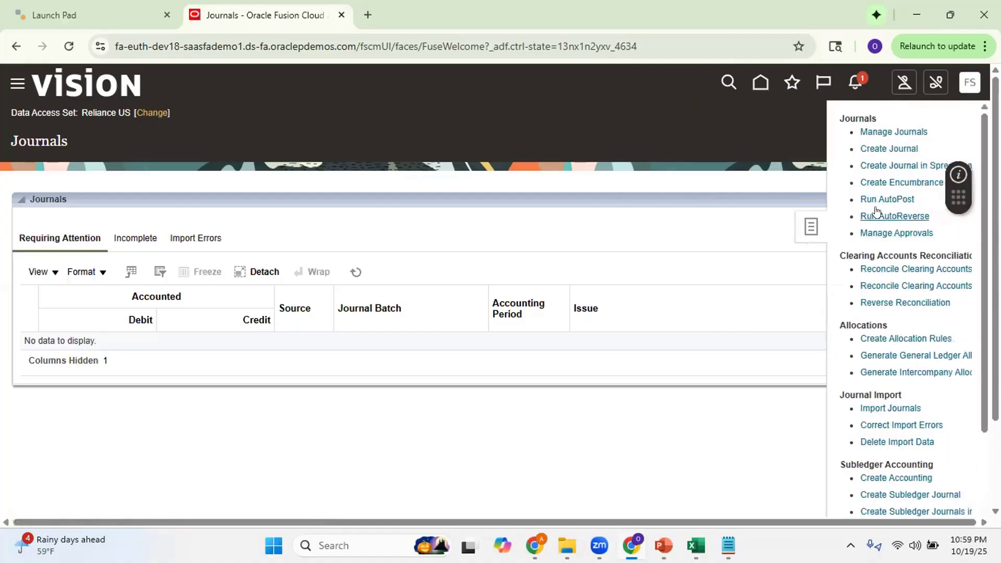
{"action": "left_click", "coordinate": [897, 132]}
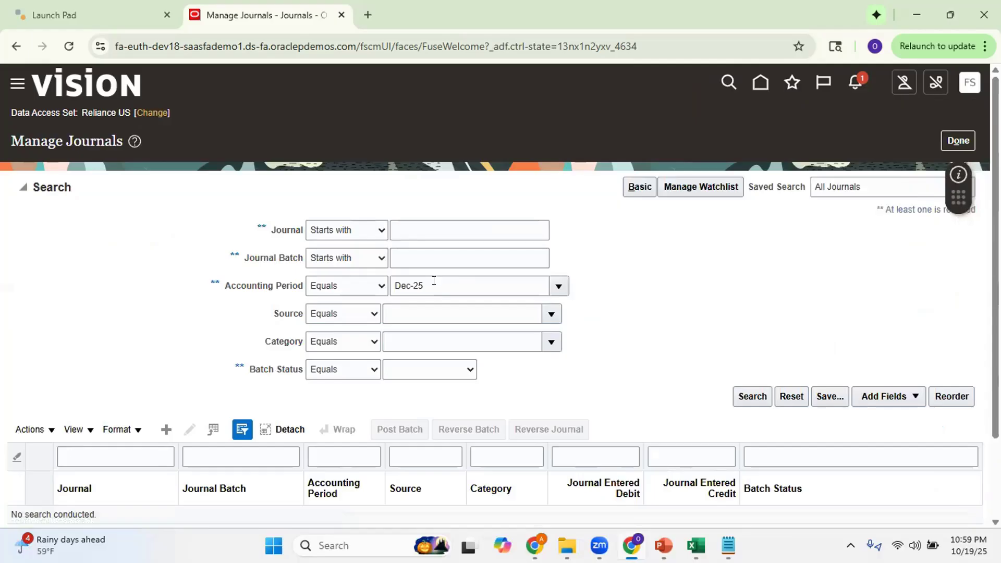
{"action": "left_click", "coordinate": [434, 281]}
{"action": "type", "text": "oct-"}
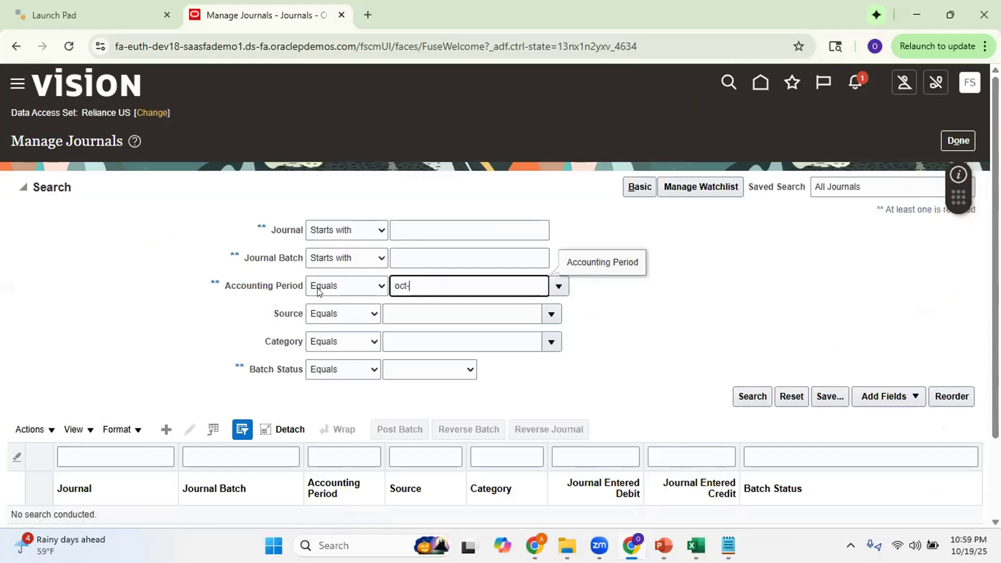
{"action": "type", "text": "25"}
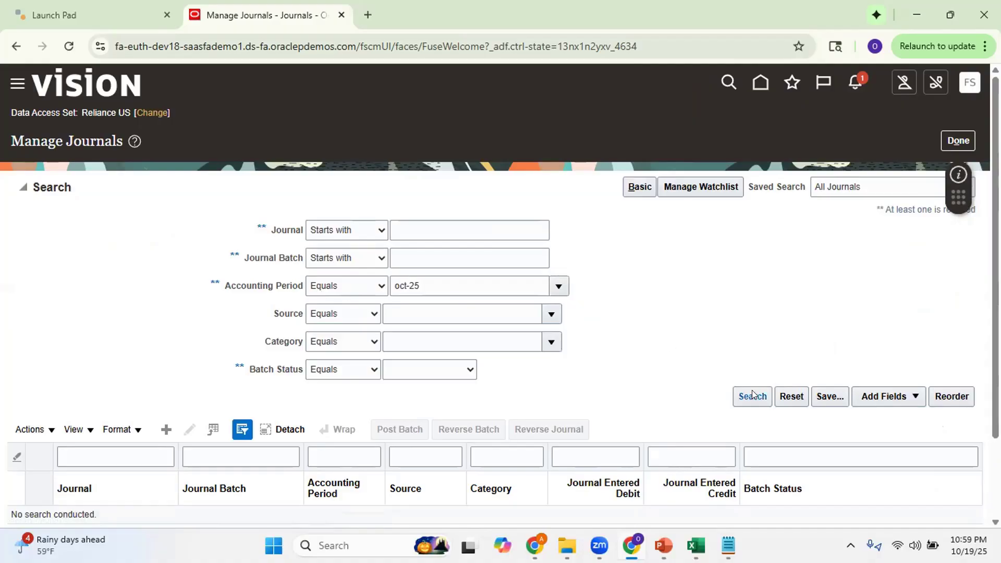
{"action": "left_click", "coordinate": [754, 396]}
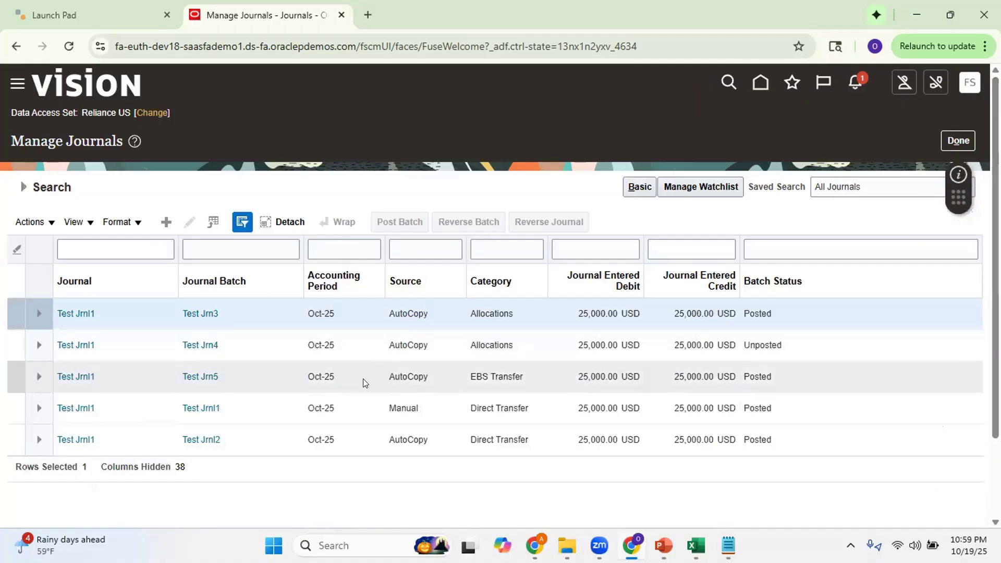
Check the reporting sequence details of the journals in batches Test Jrn5 and Test Jrn3 after the period close
{"action": "left_click", "coordinate": [117, 376]}
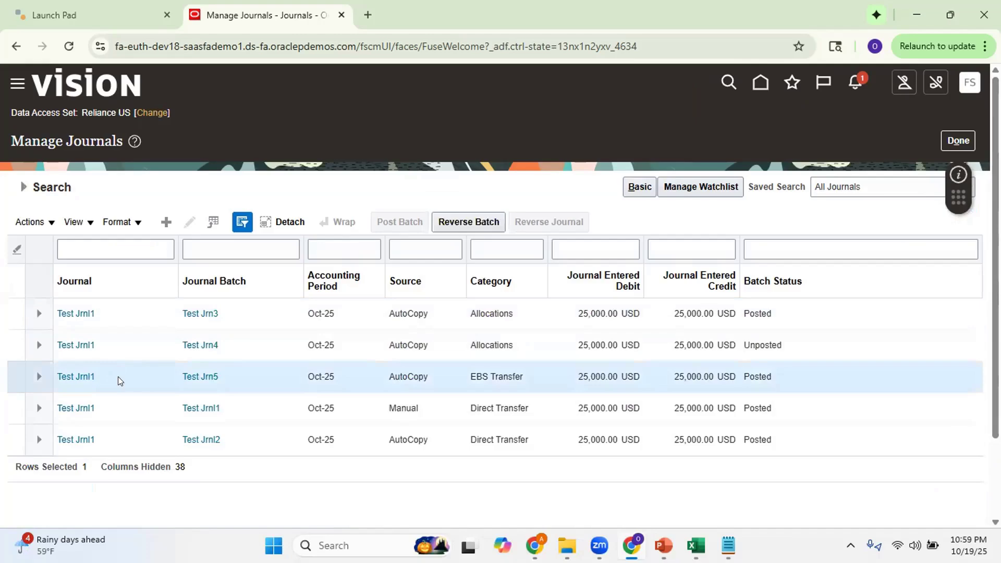
{"action": "left_click", "coordinate": [79, 377]}
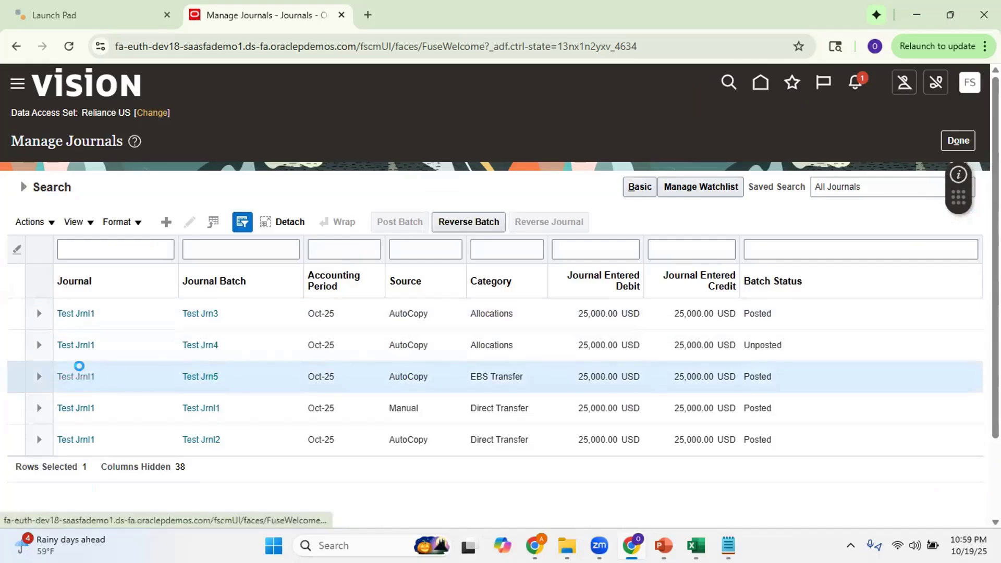
{"action": "left_click", "coordinate": [123, 357]}
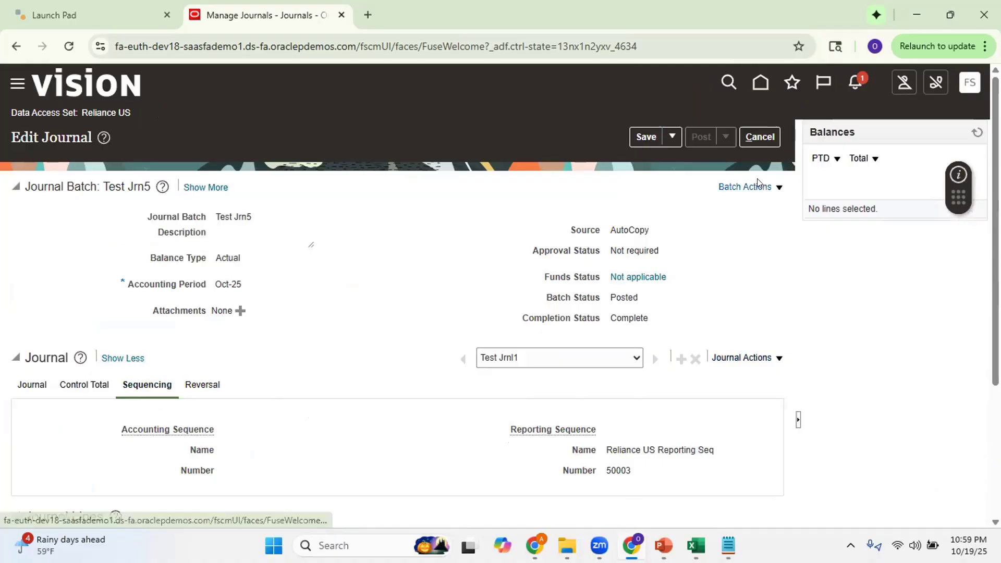
{"action": "left_click", "coordinate": [757, 138]}
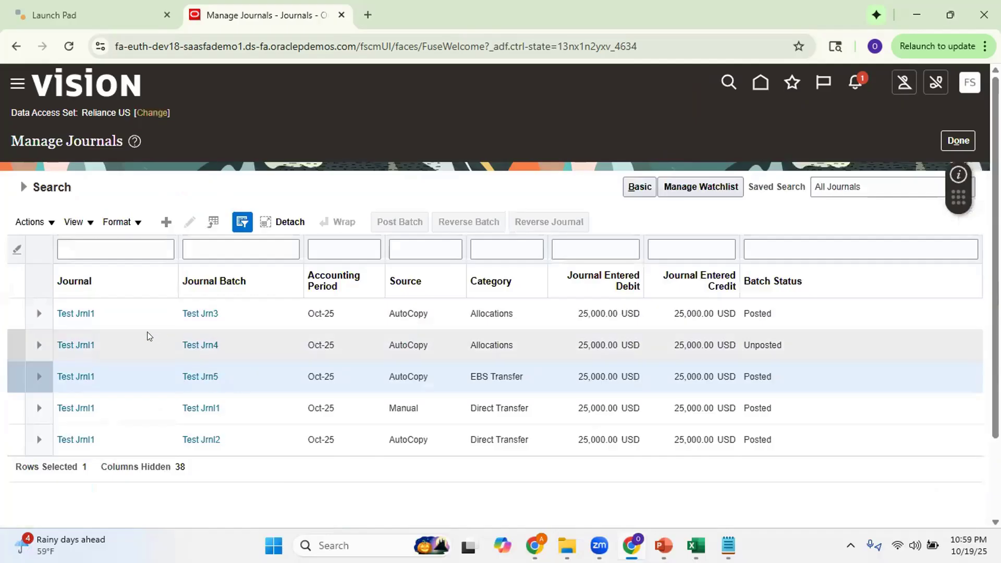
{"action": "left_click", "coordinate": [72, 313]}
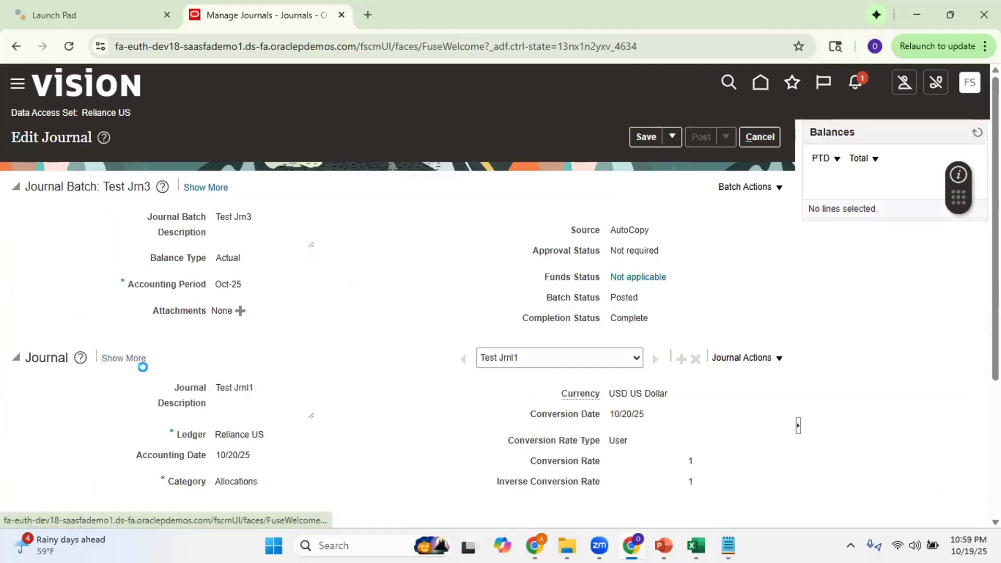
{"action": "left_click", "coordinate": [140, 361]}
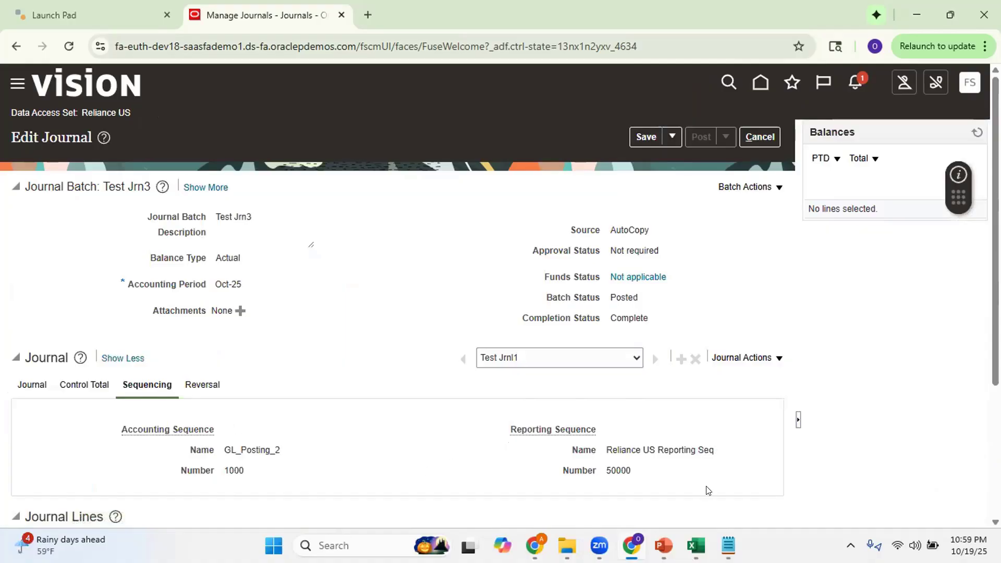